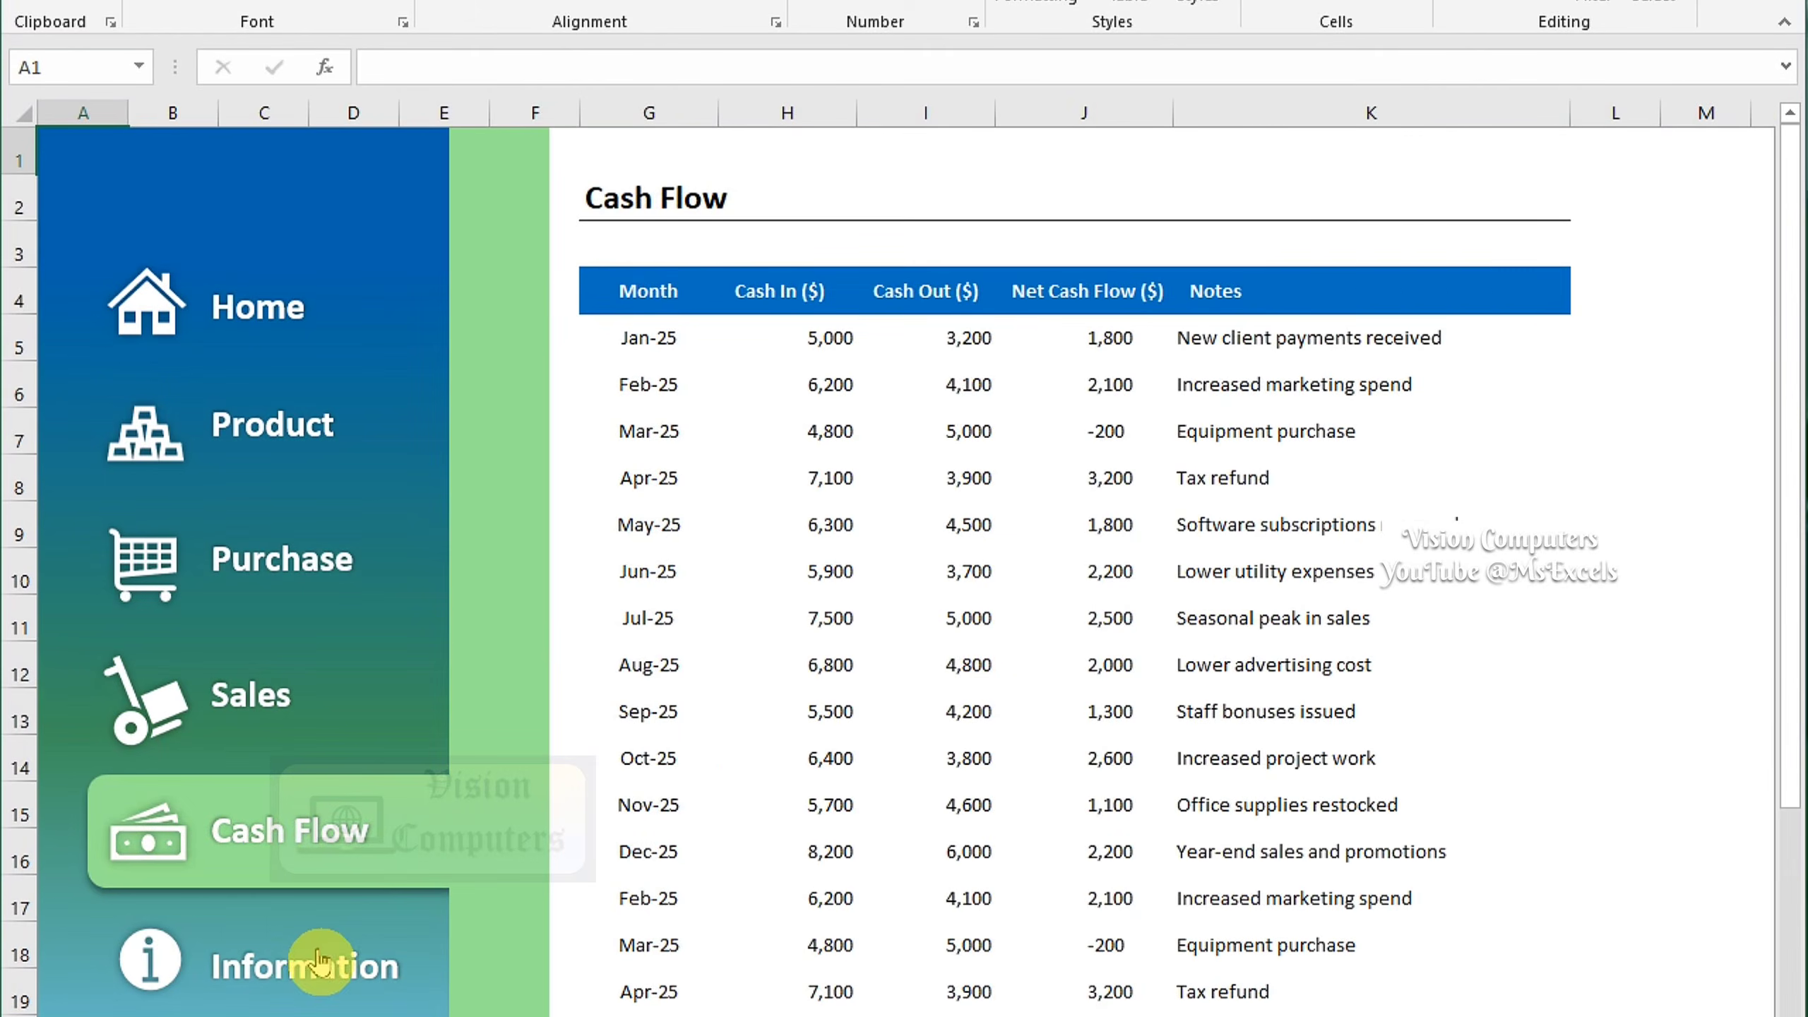
Try the finished sidebar menu by opening the Information, Home and Product pages
left_click(321, 968)
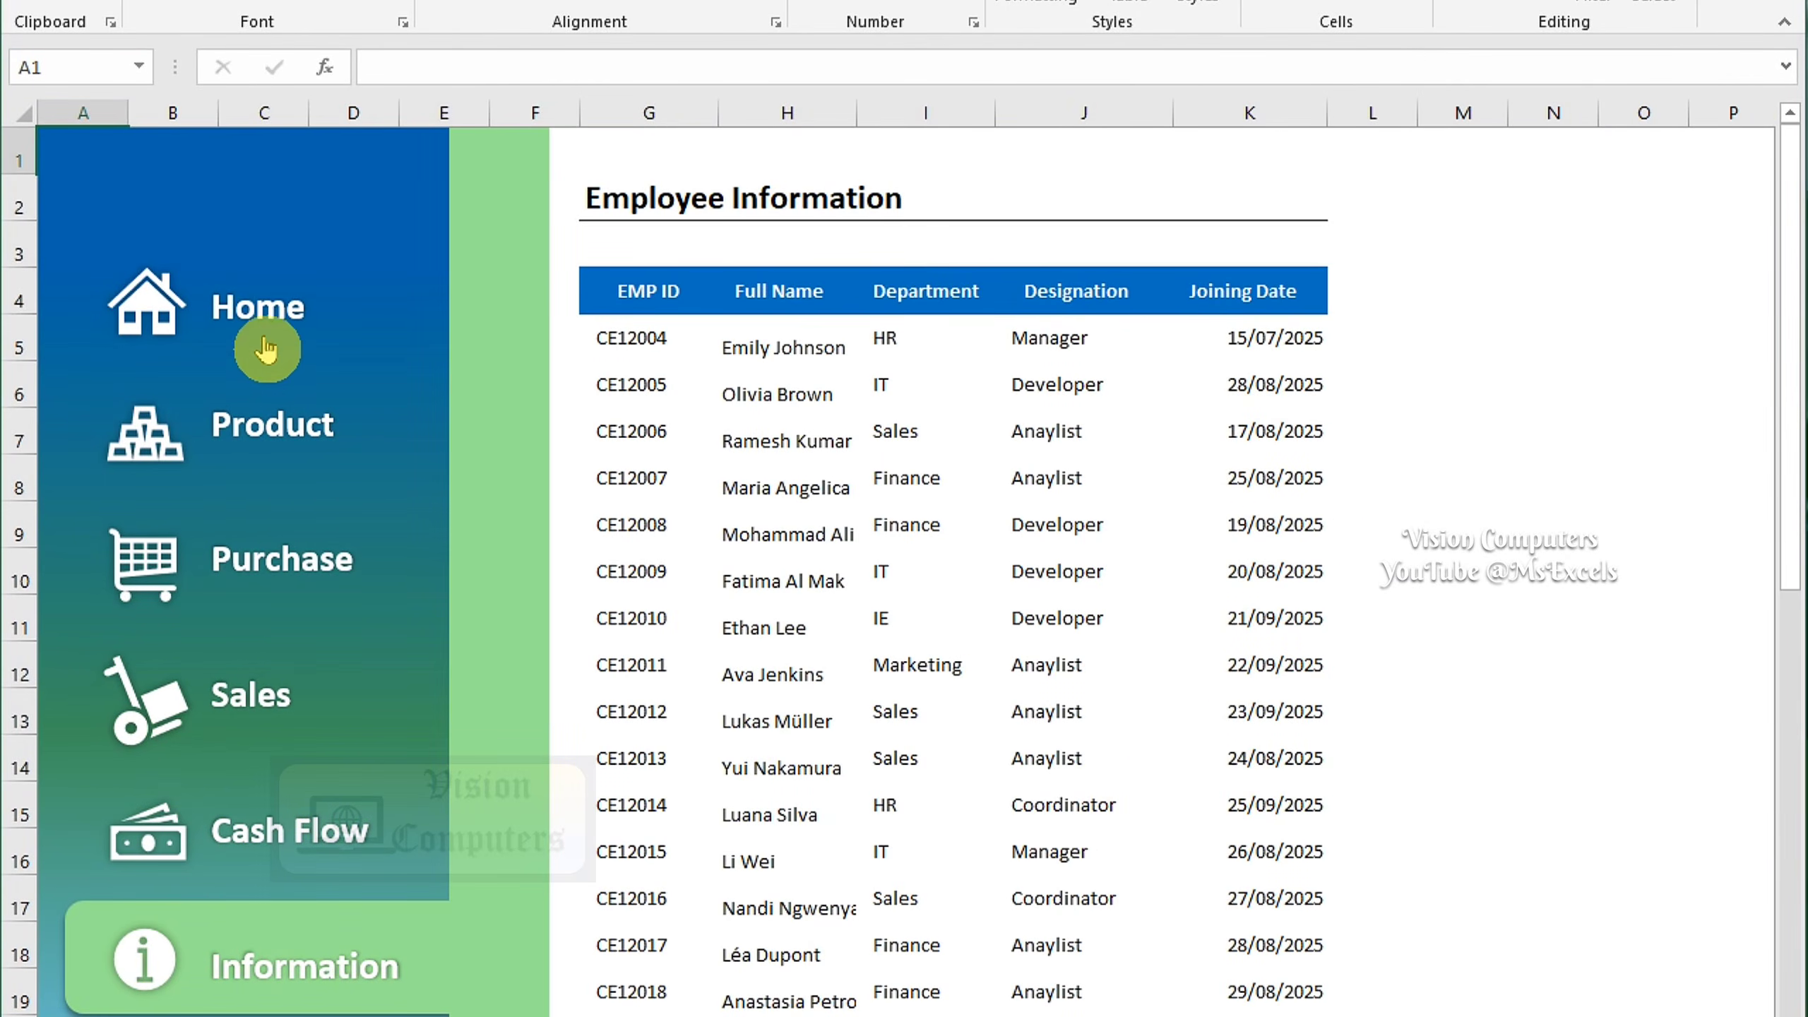
left_click(266, 327)
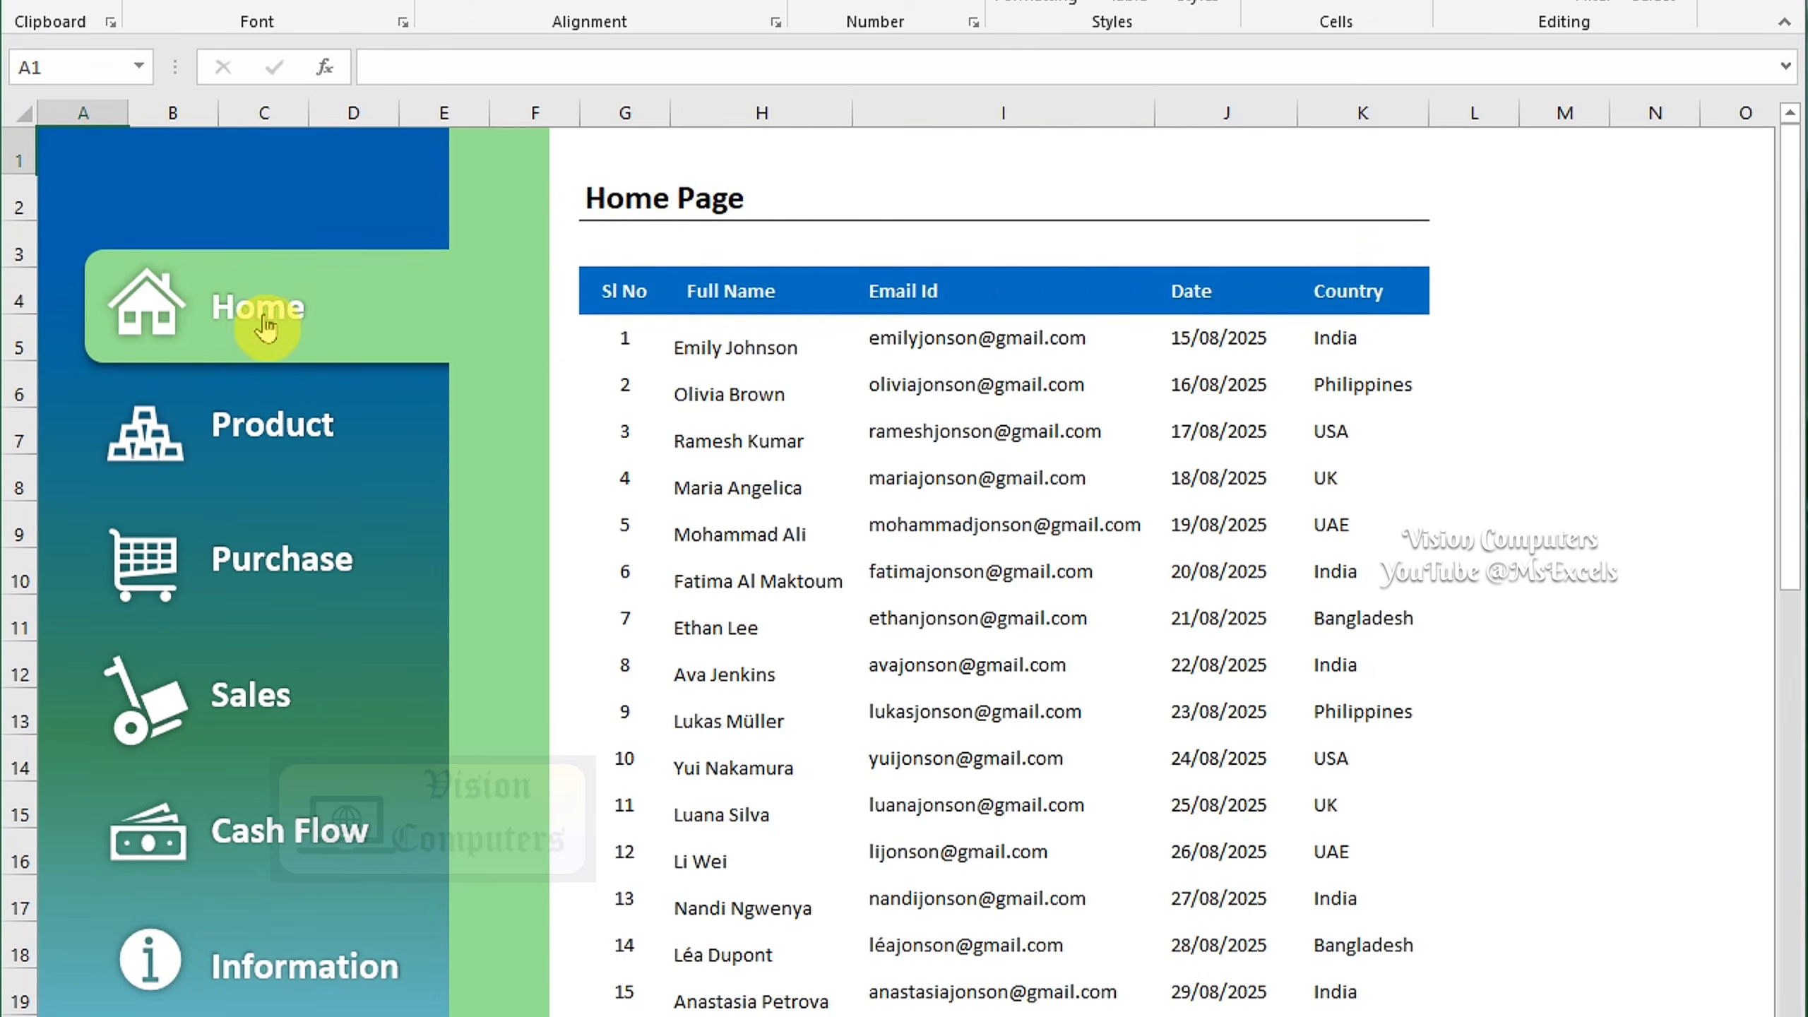
left_click(270, 422)
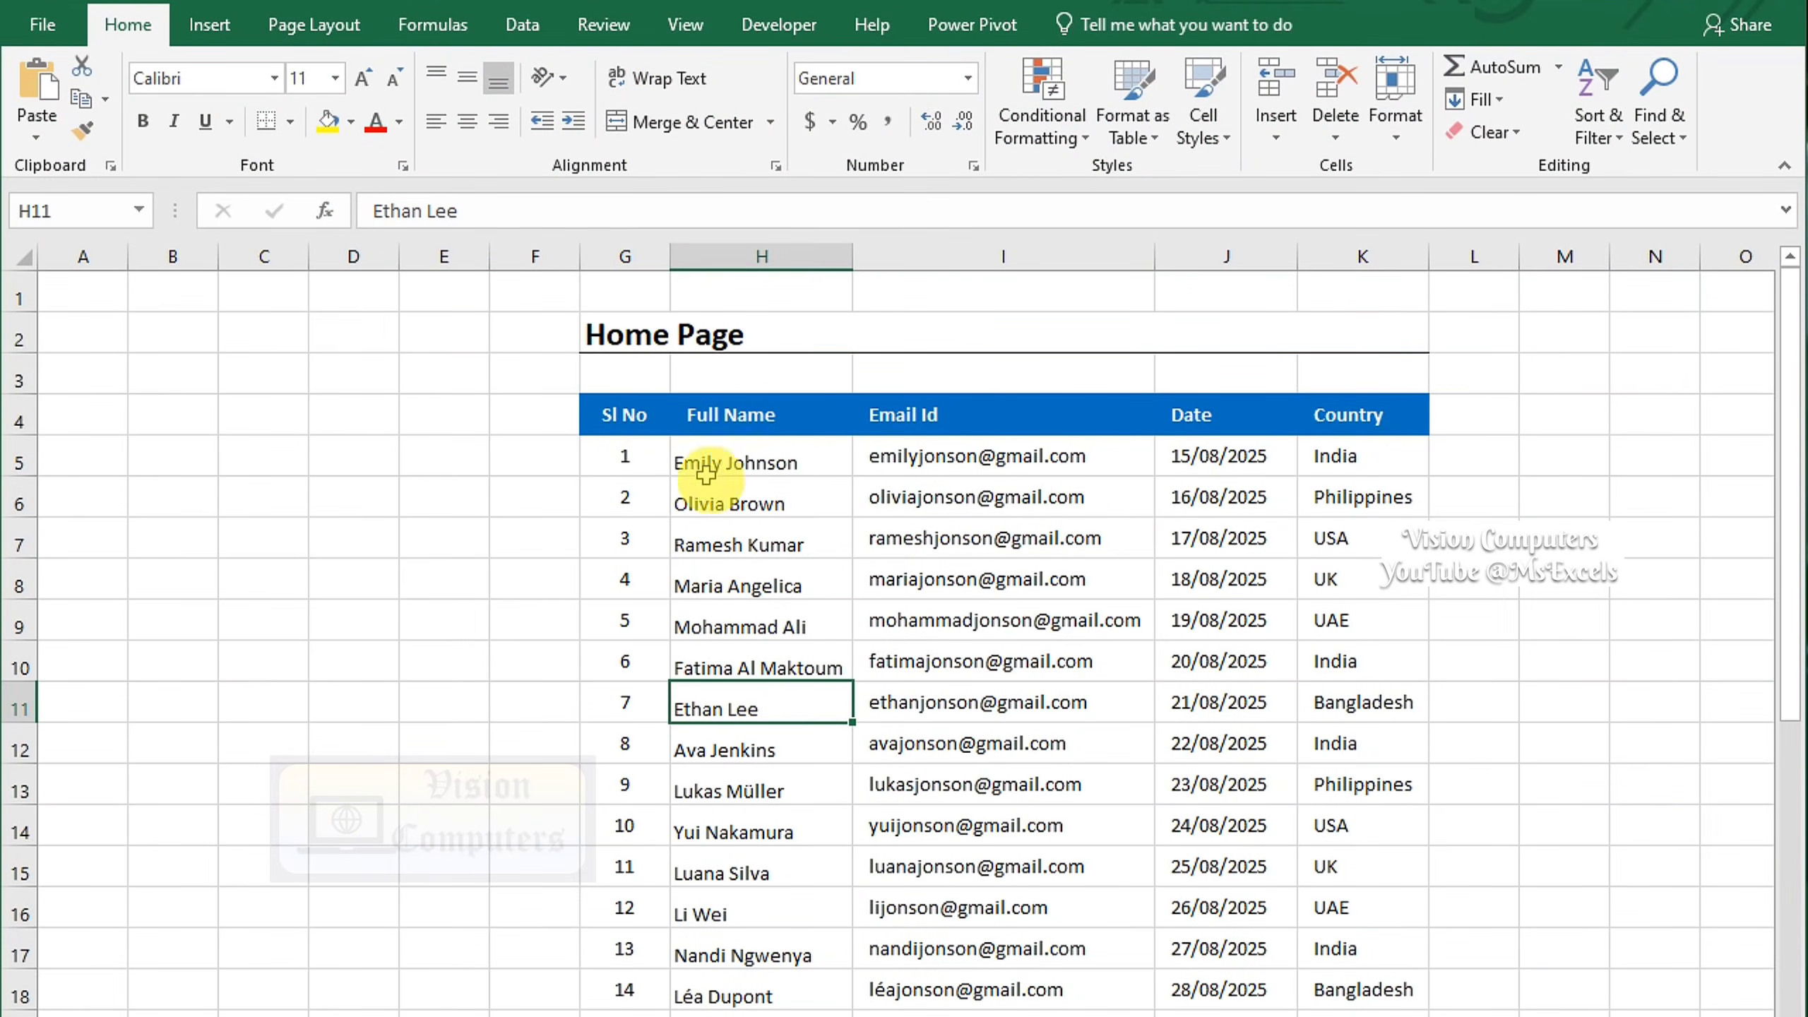
Hide the gridlines on the Home sheet and draw a rectangle about 8.01" tall and 3.74" wide over columns A to F
left_click(685, 24)
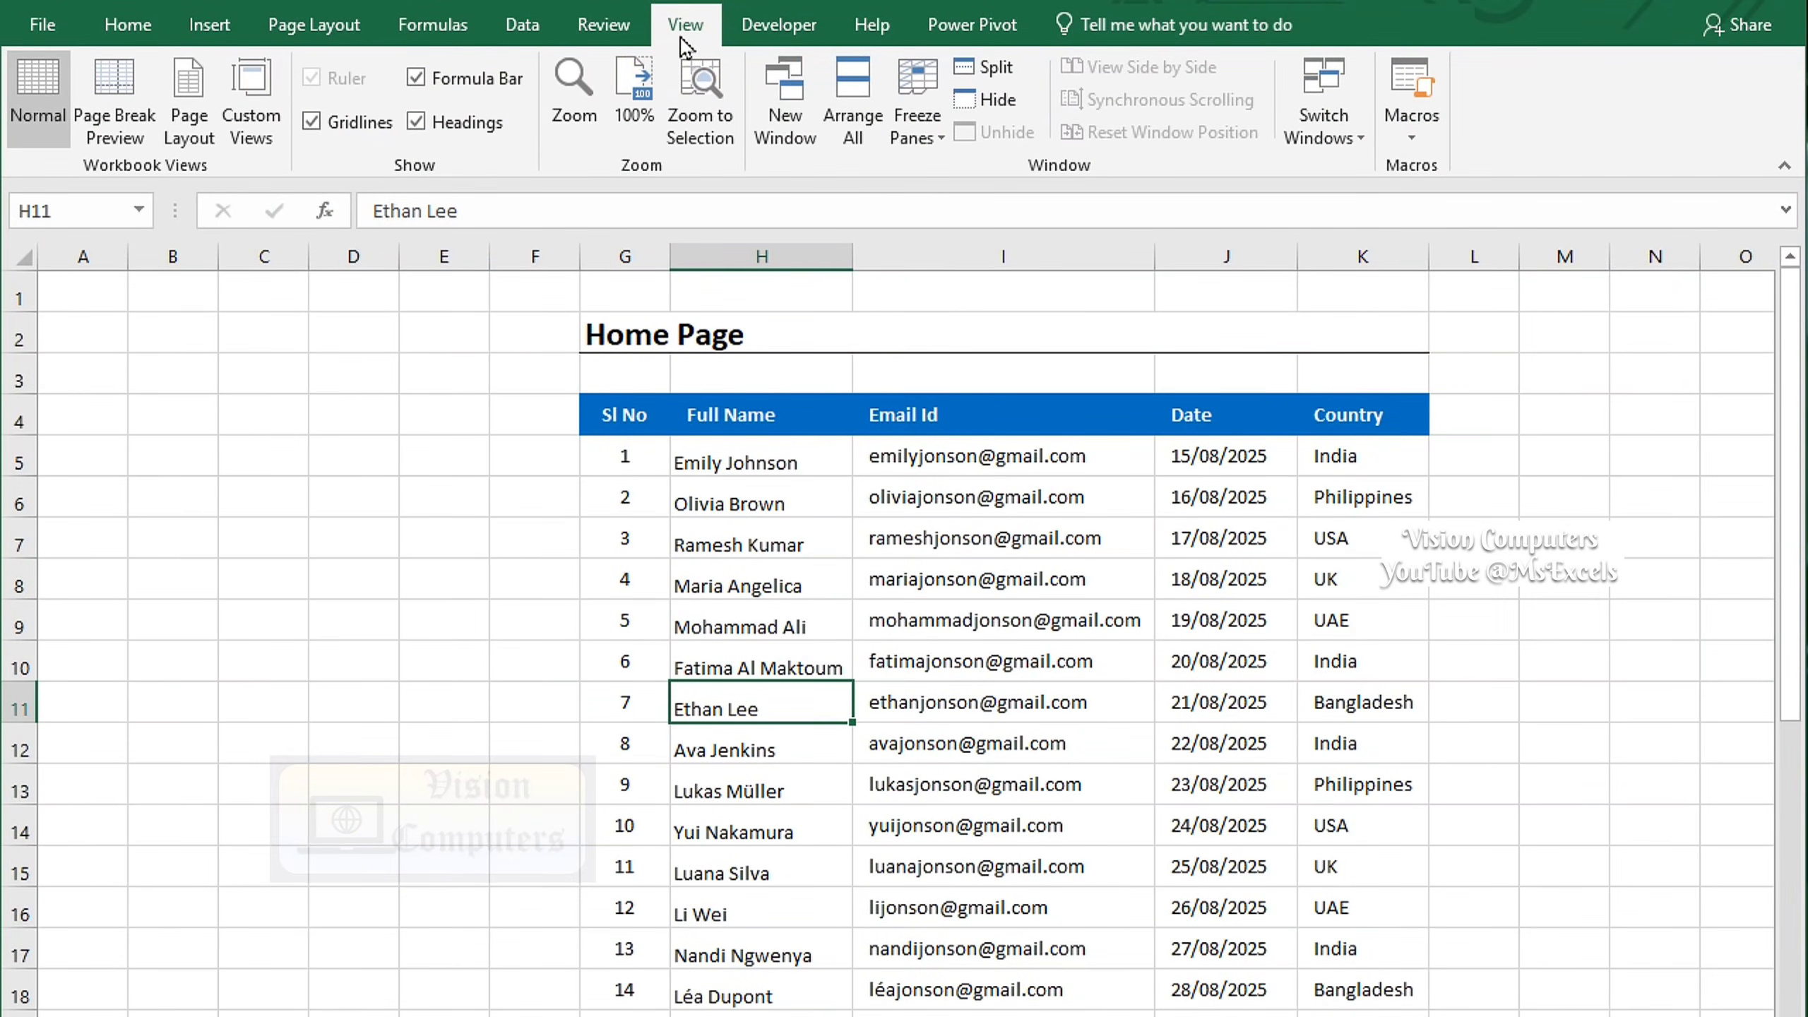
left_click(321, 129)
left_click(209, 24)
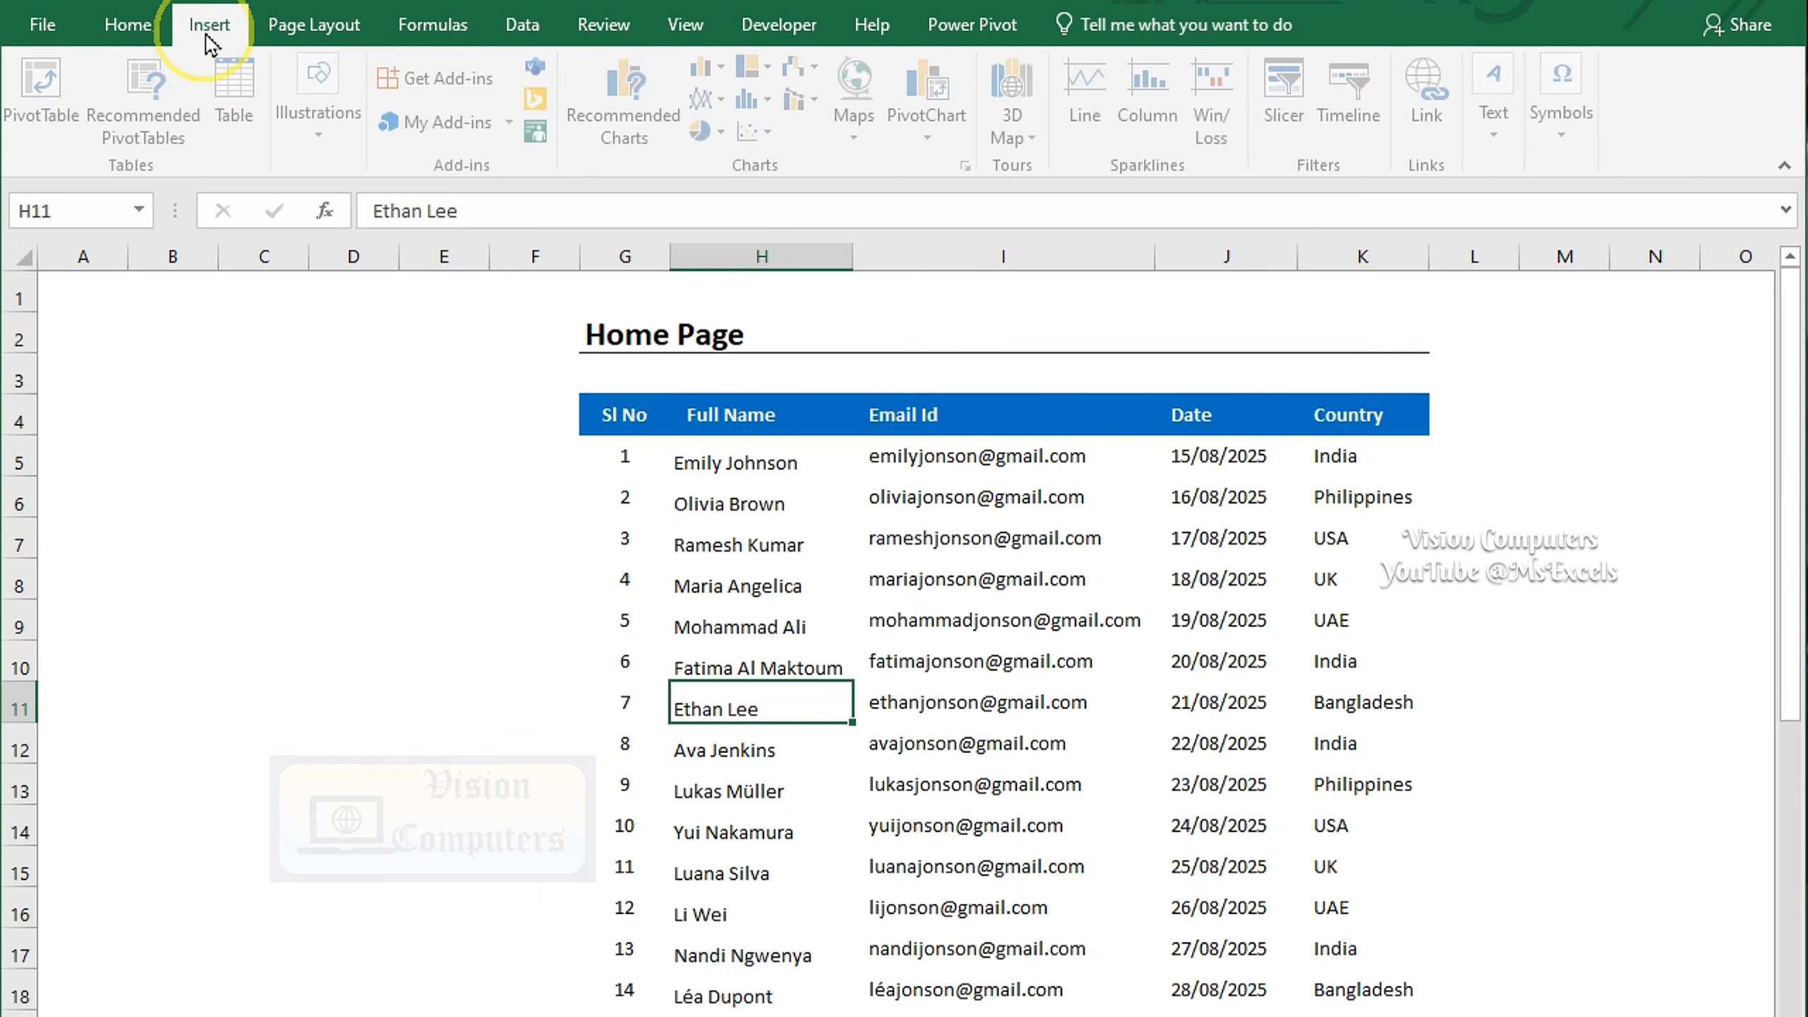
left_click(328, 132)
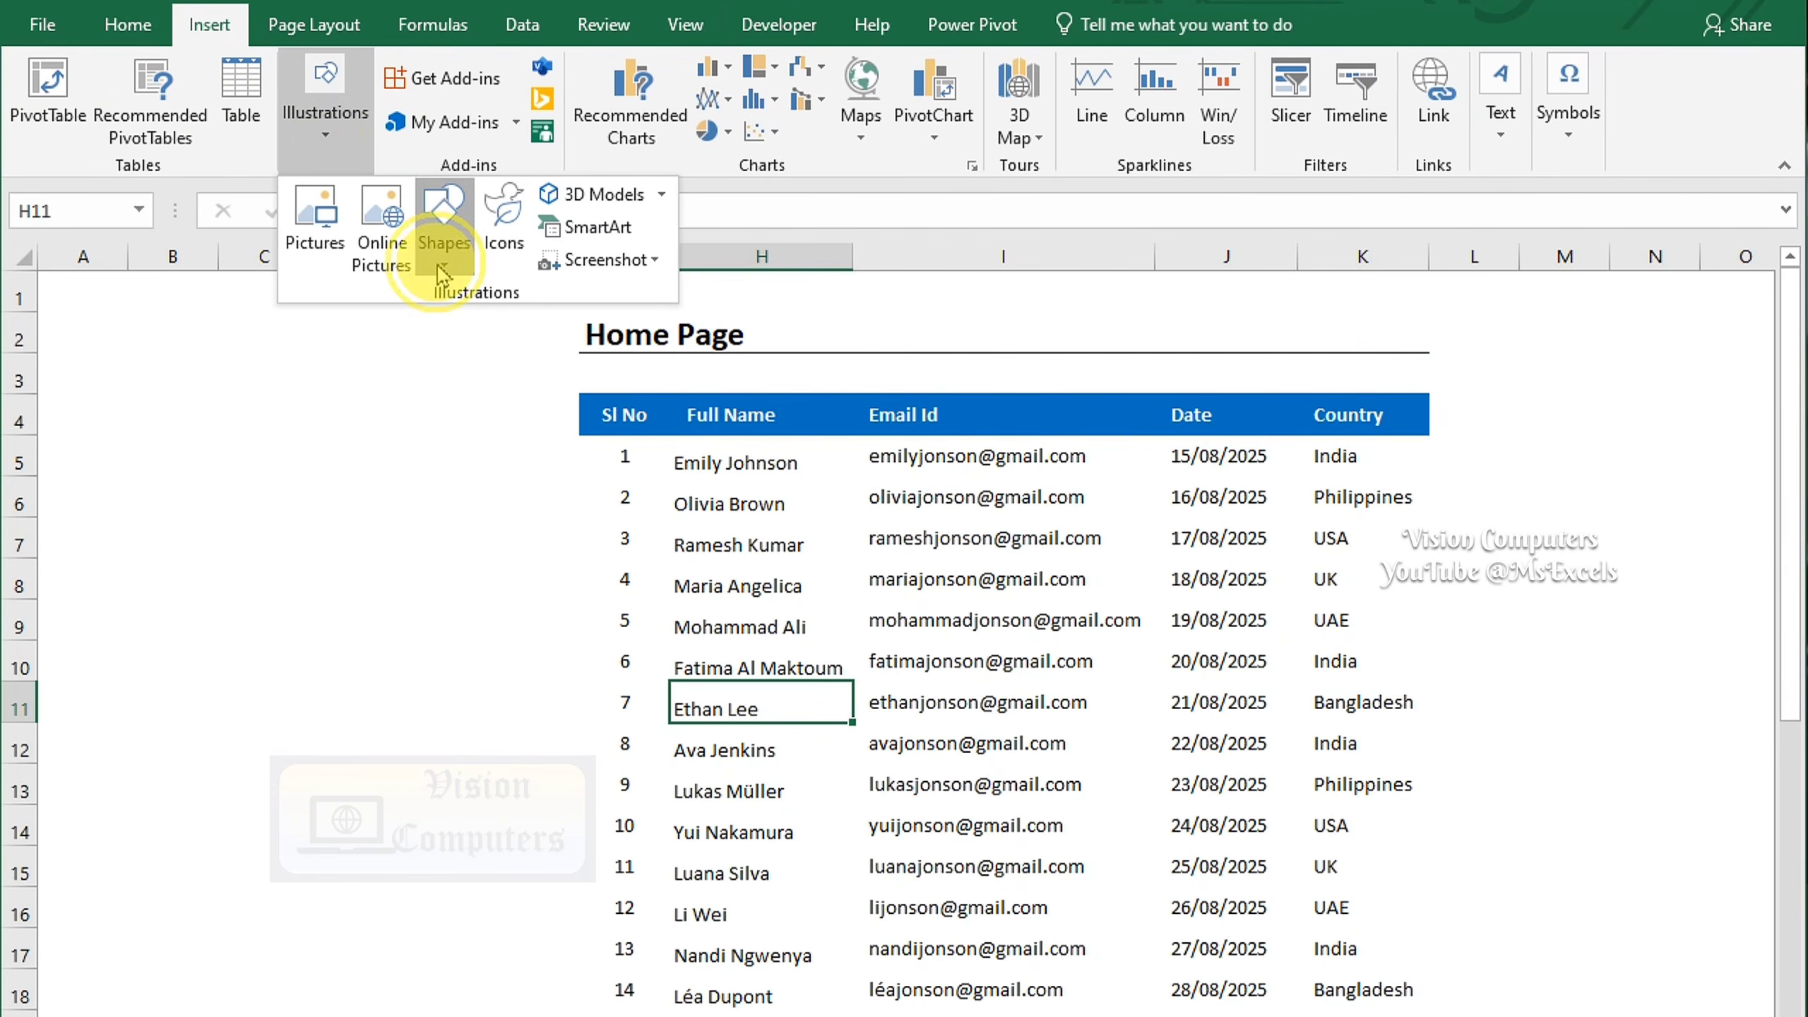
left_click(439, 271)
left_click(518, 326)
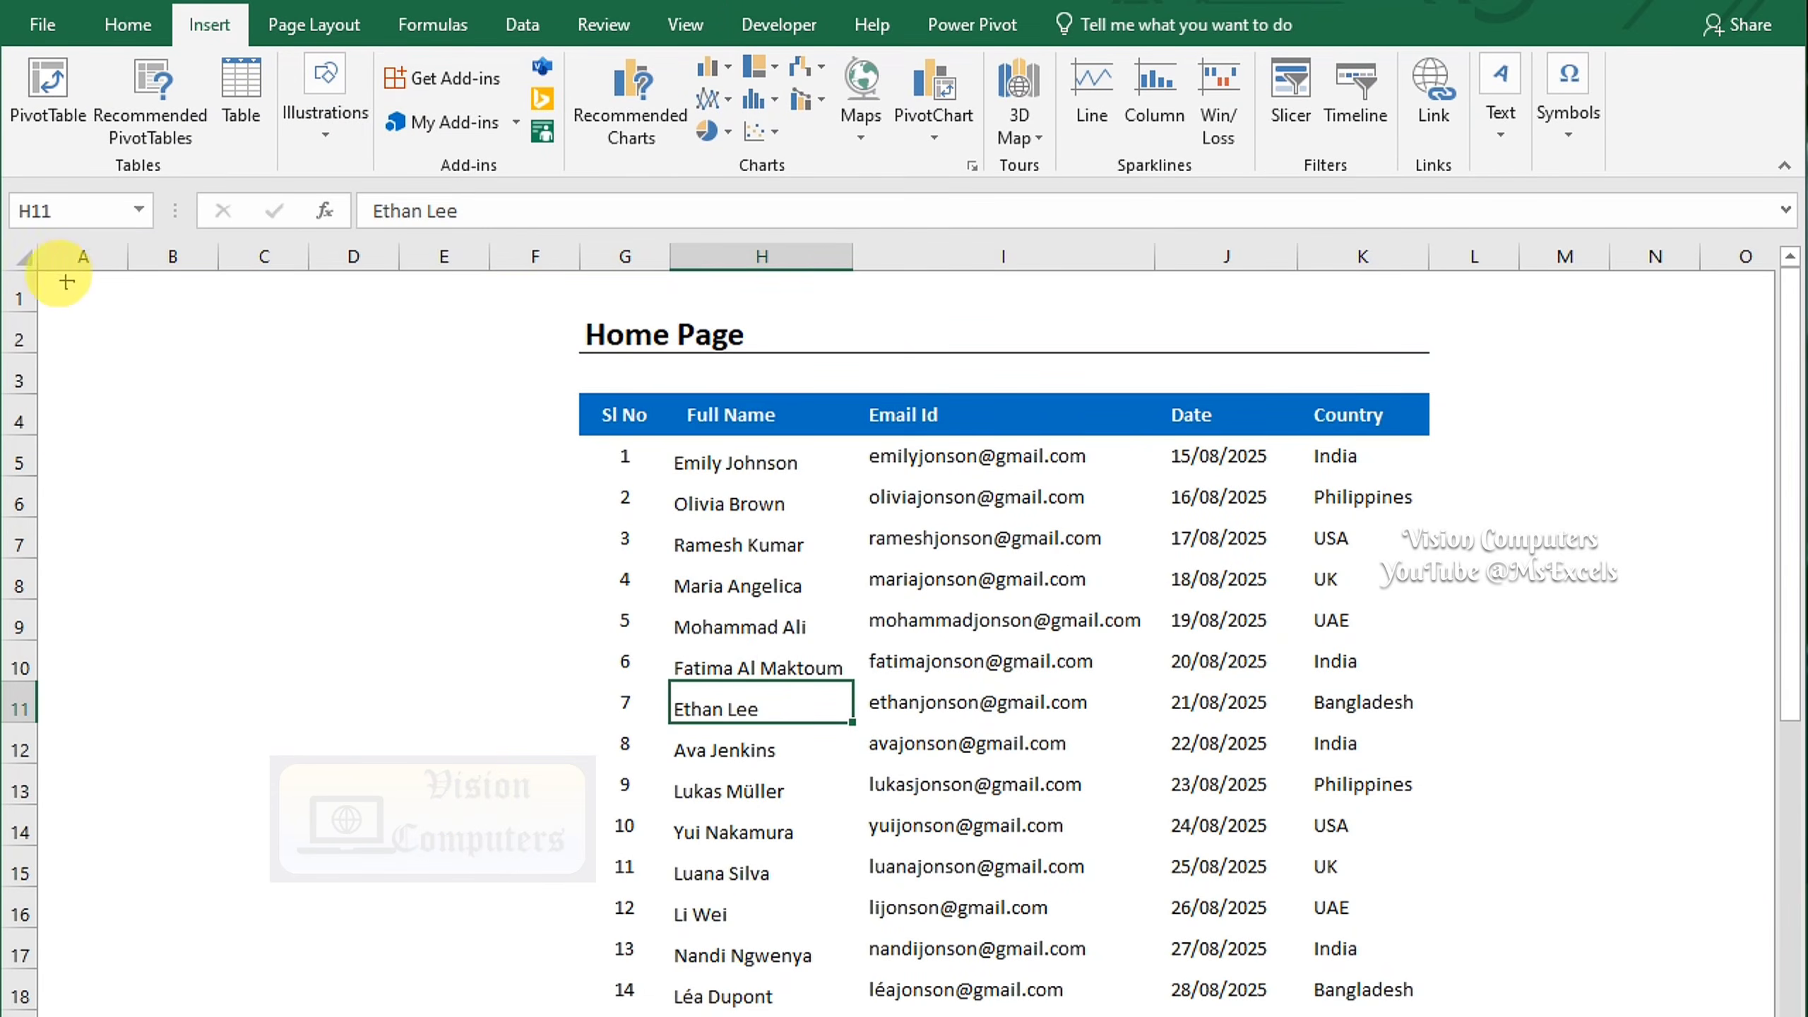
left_click_drag(74, 305, 545, 1014)
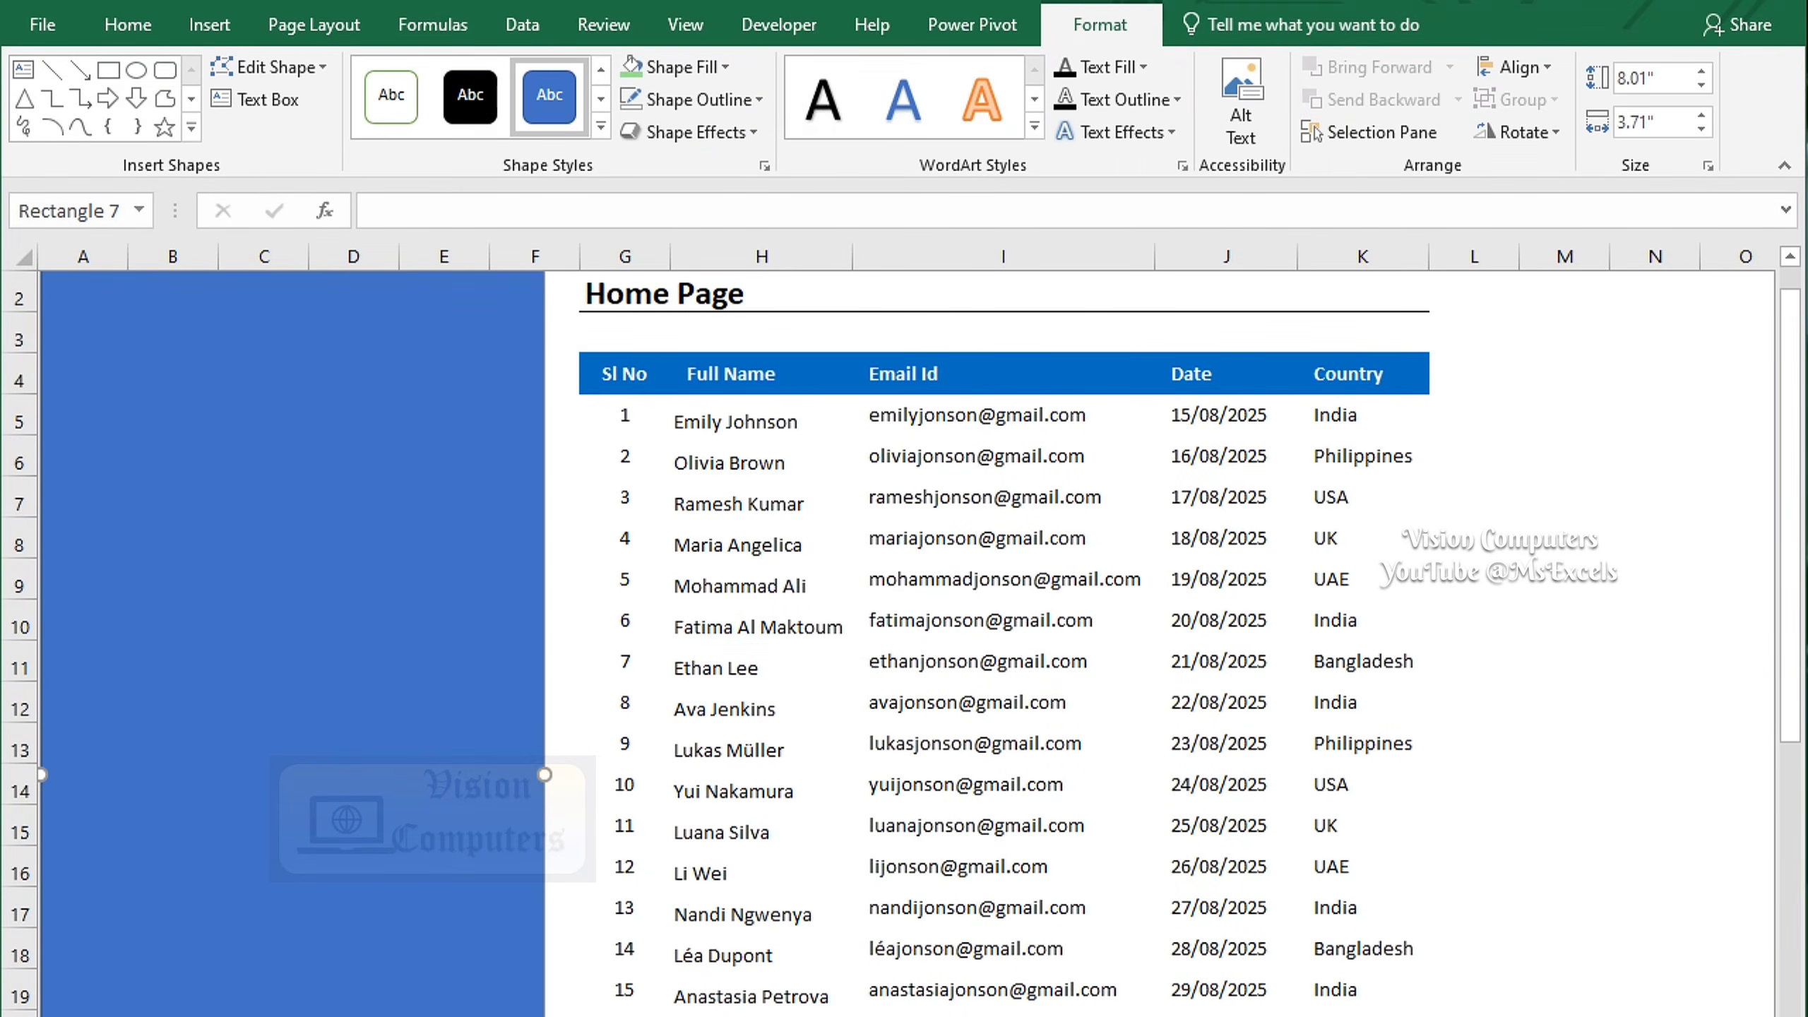
left_click_drag(41, 774, 6, 766)
scroll(166, 641, "up", 1)
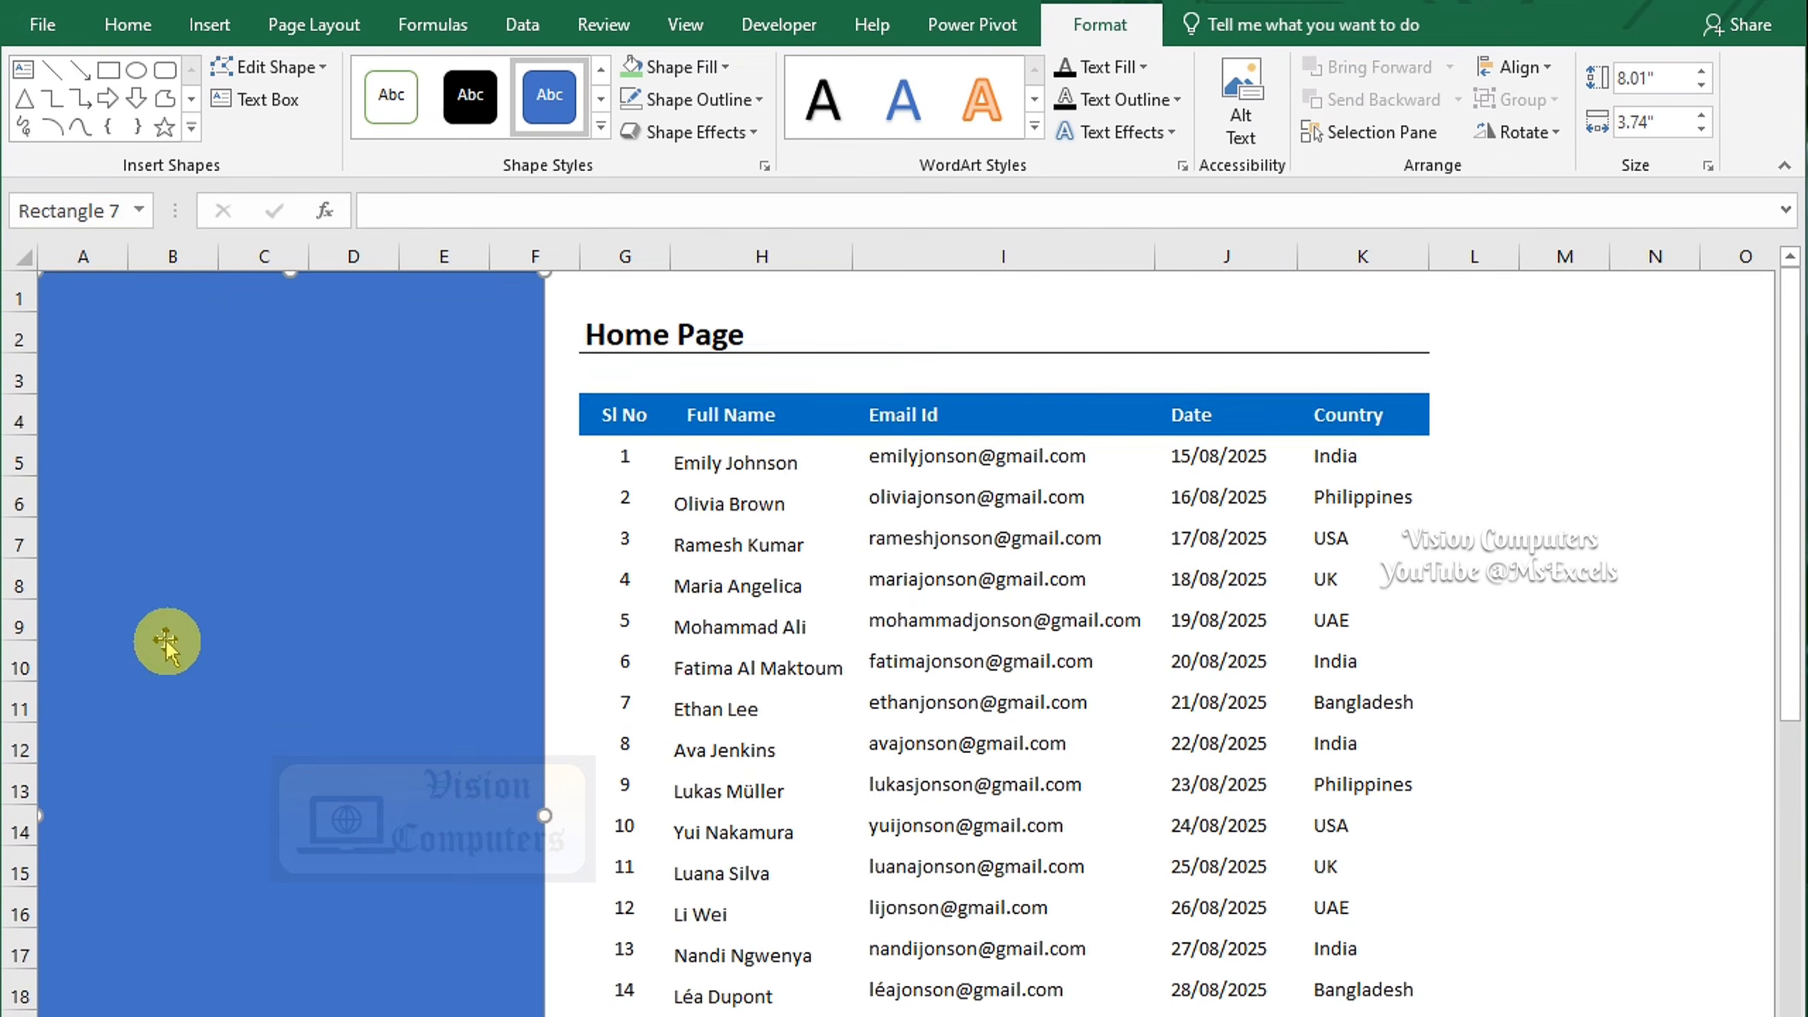
Remove the rectangle's outline and give it a linear 90° gradient fill running from blue through green to light blue
left_click(668, 103)
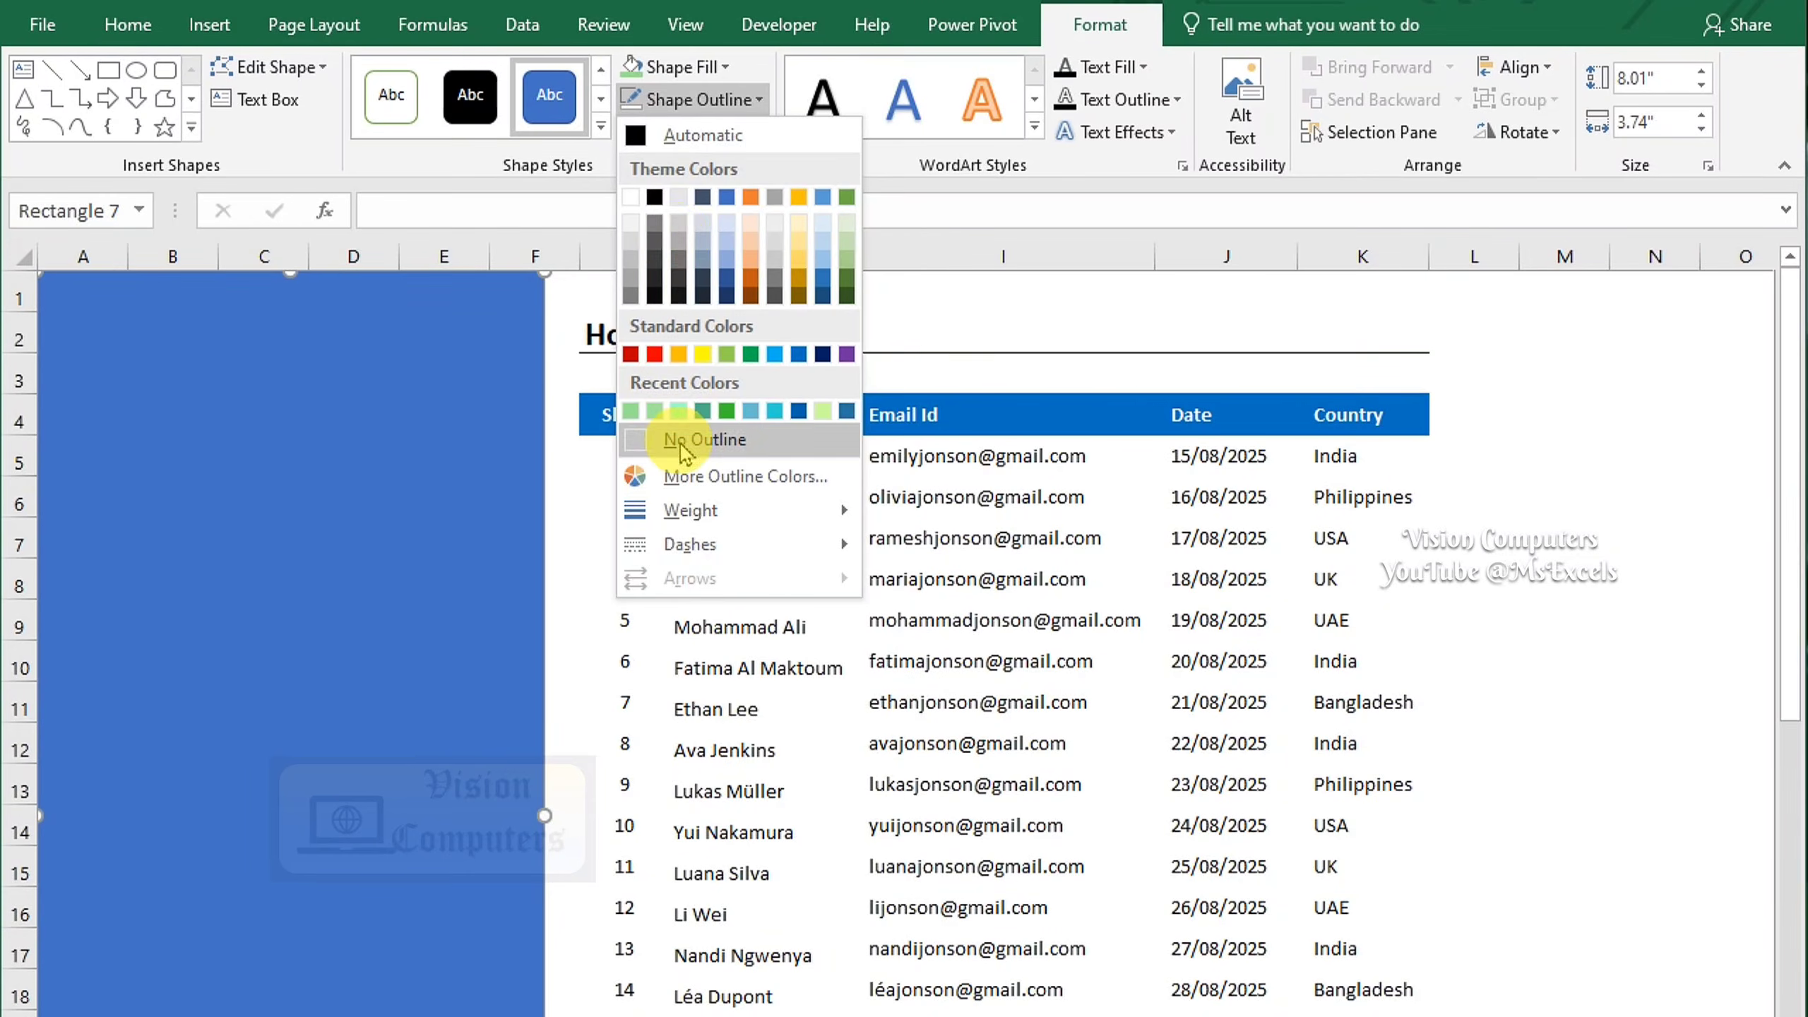
left_click(658, 431)
left_click(661, 68)
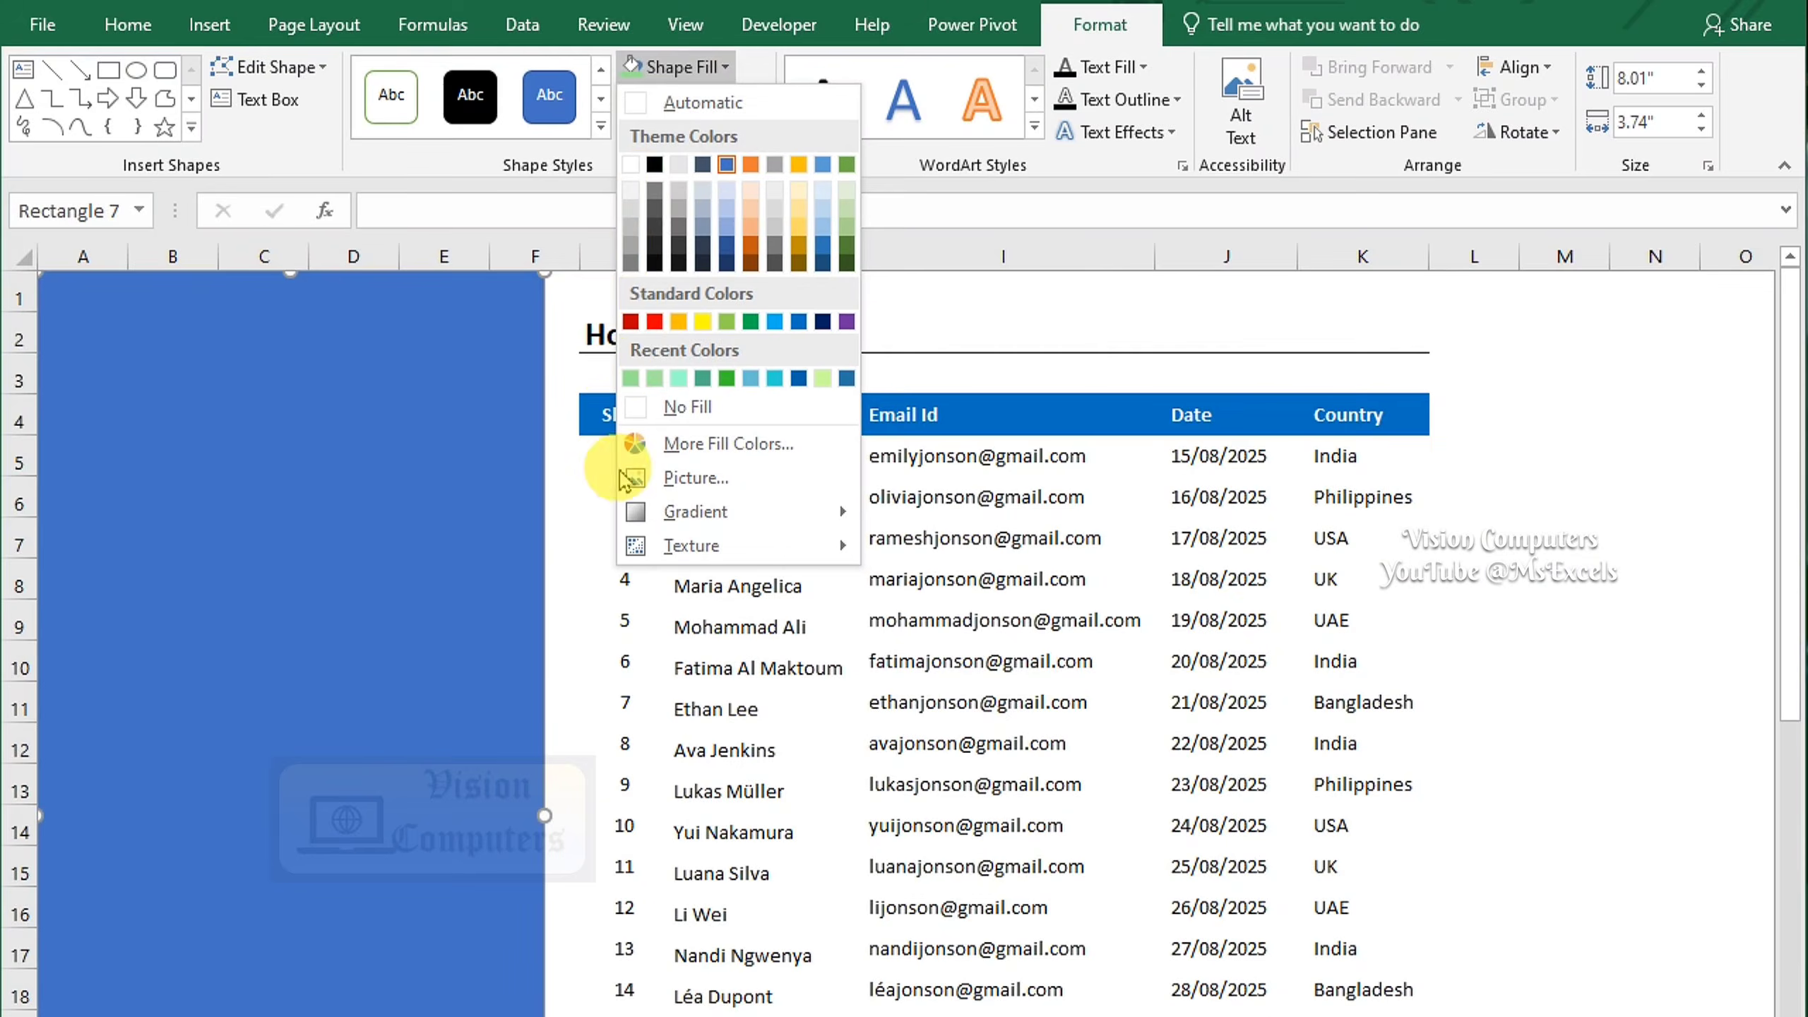
mouse_move(627, 511)
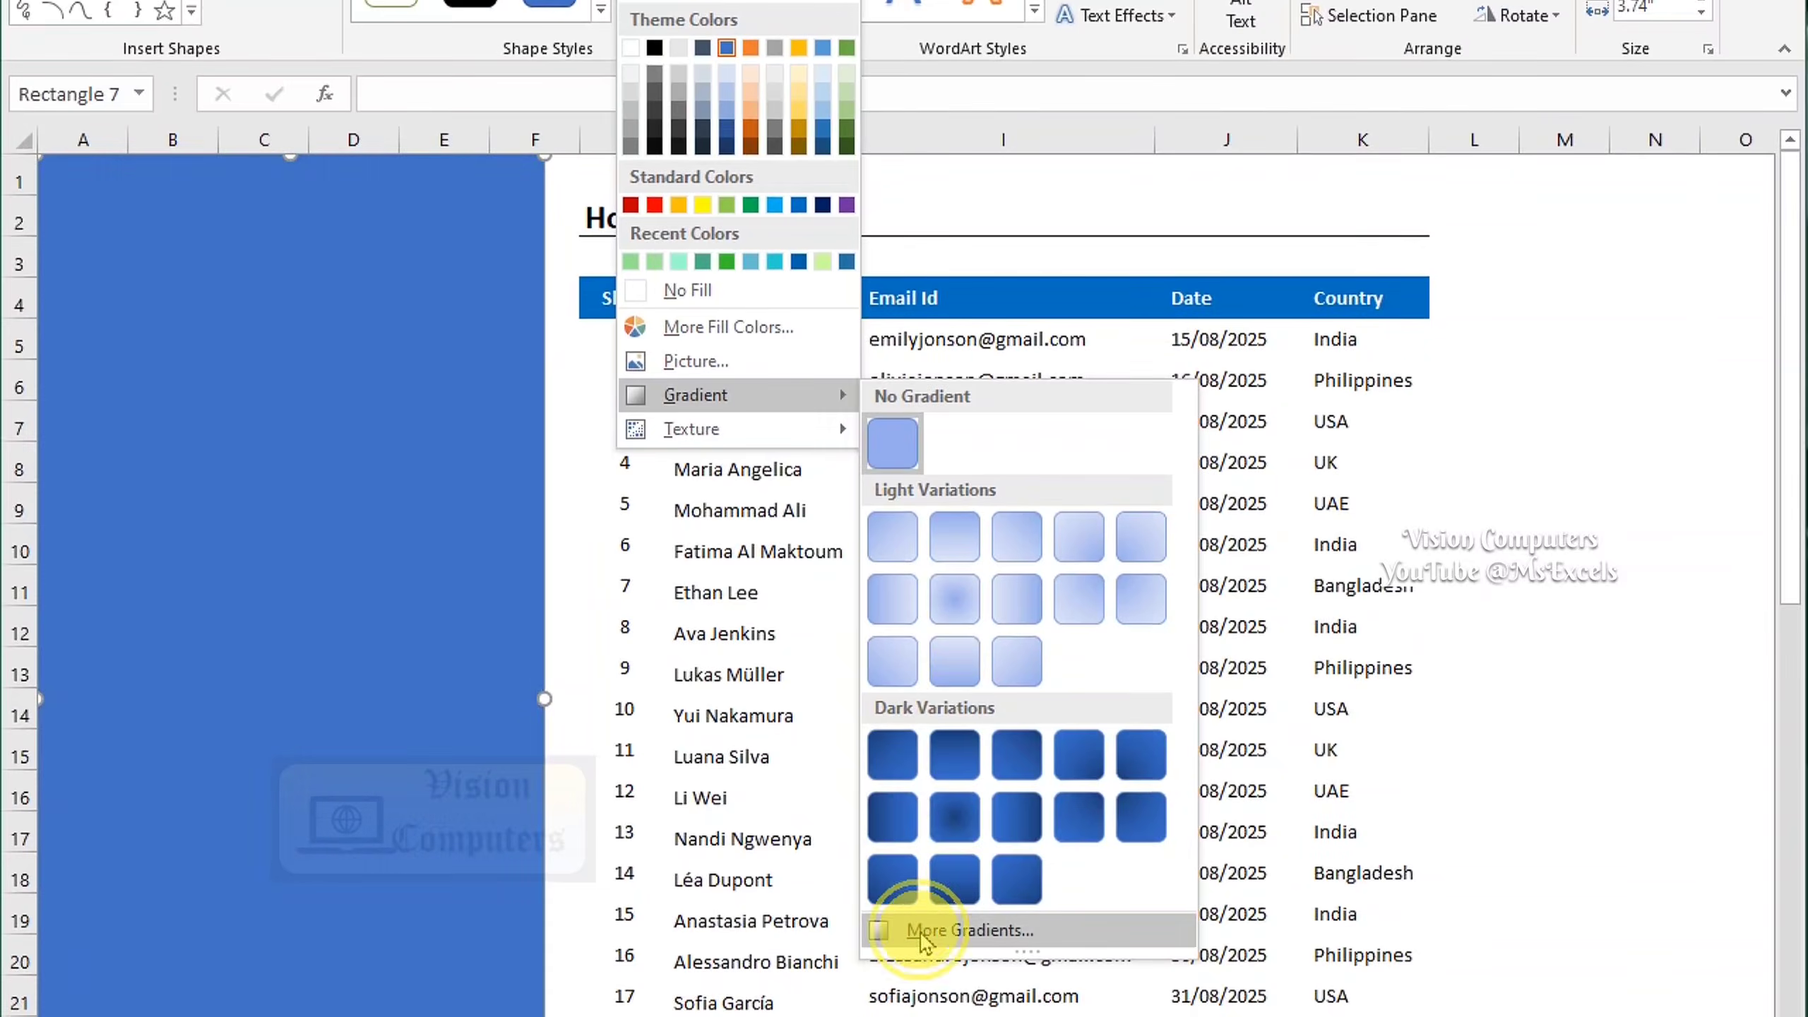
left_click(925, 929)
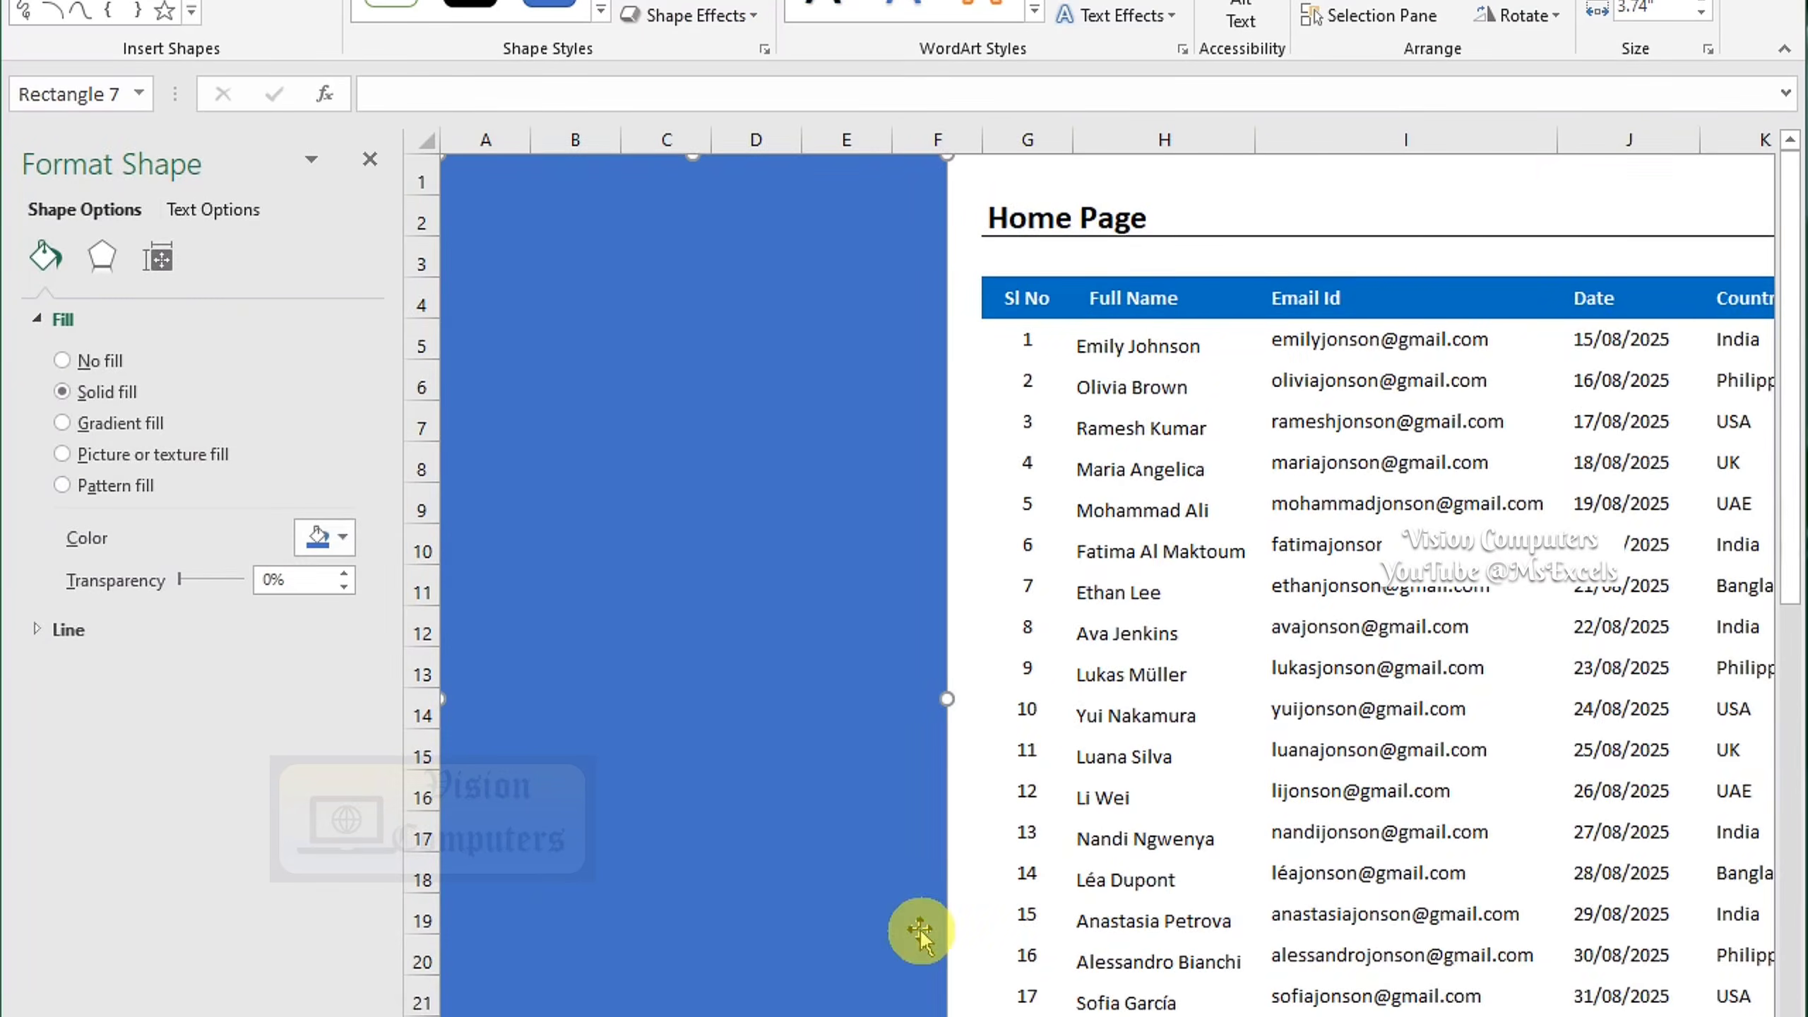
left_click(63, 423)
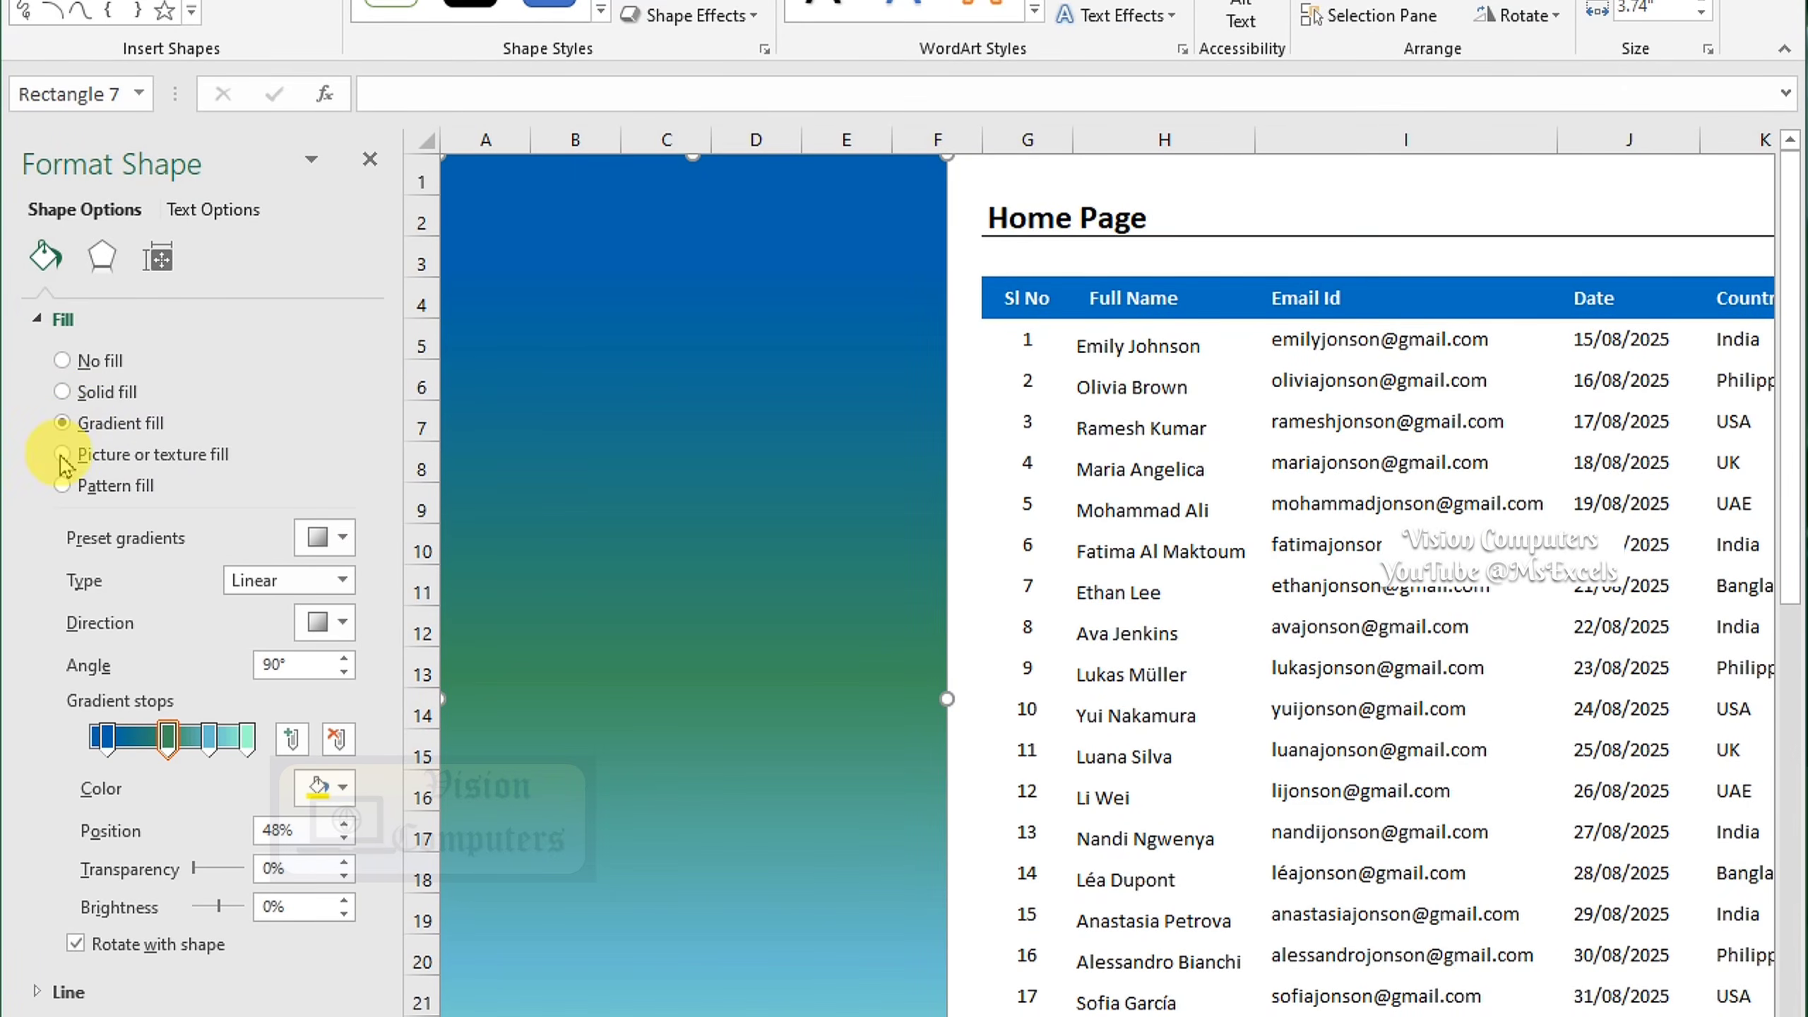
left_click(102, 737)
left_click(326, 787)
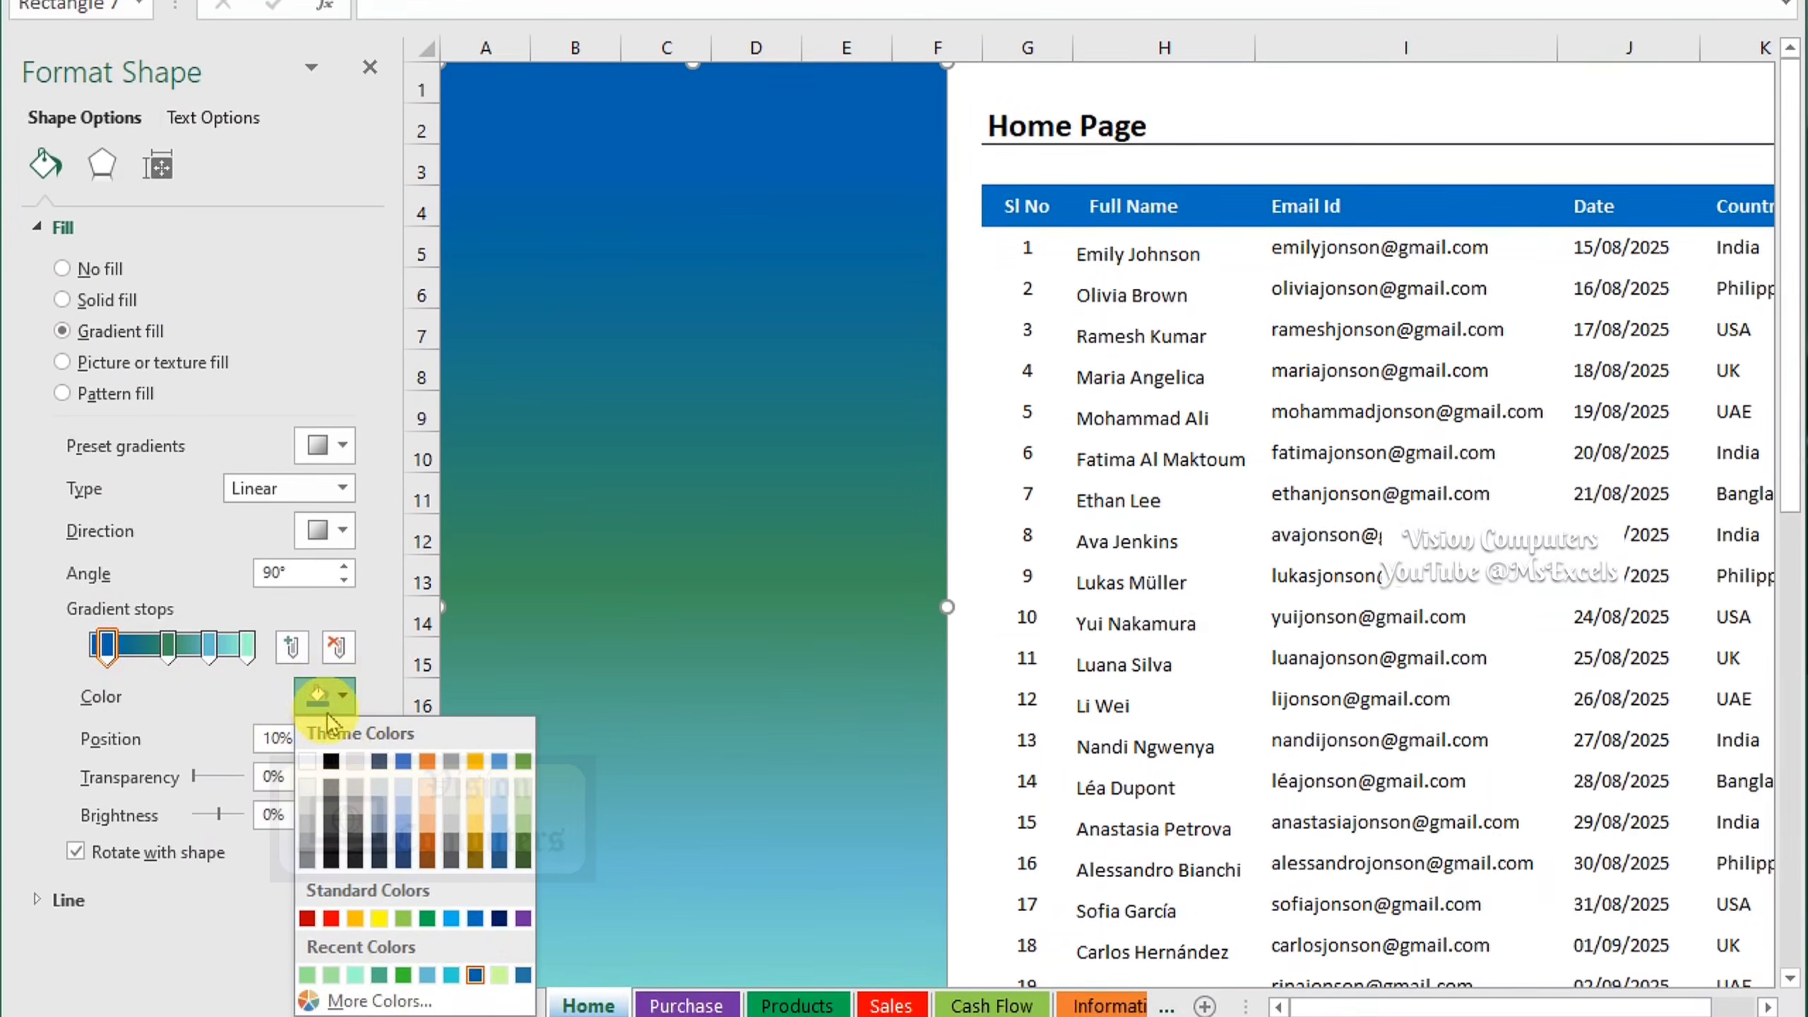
left_click(168, 647)
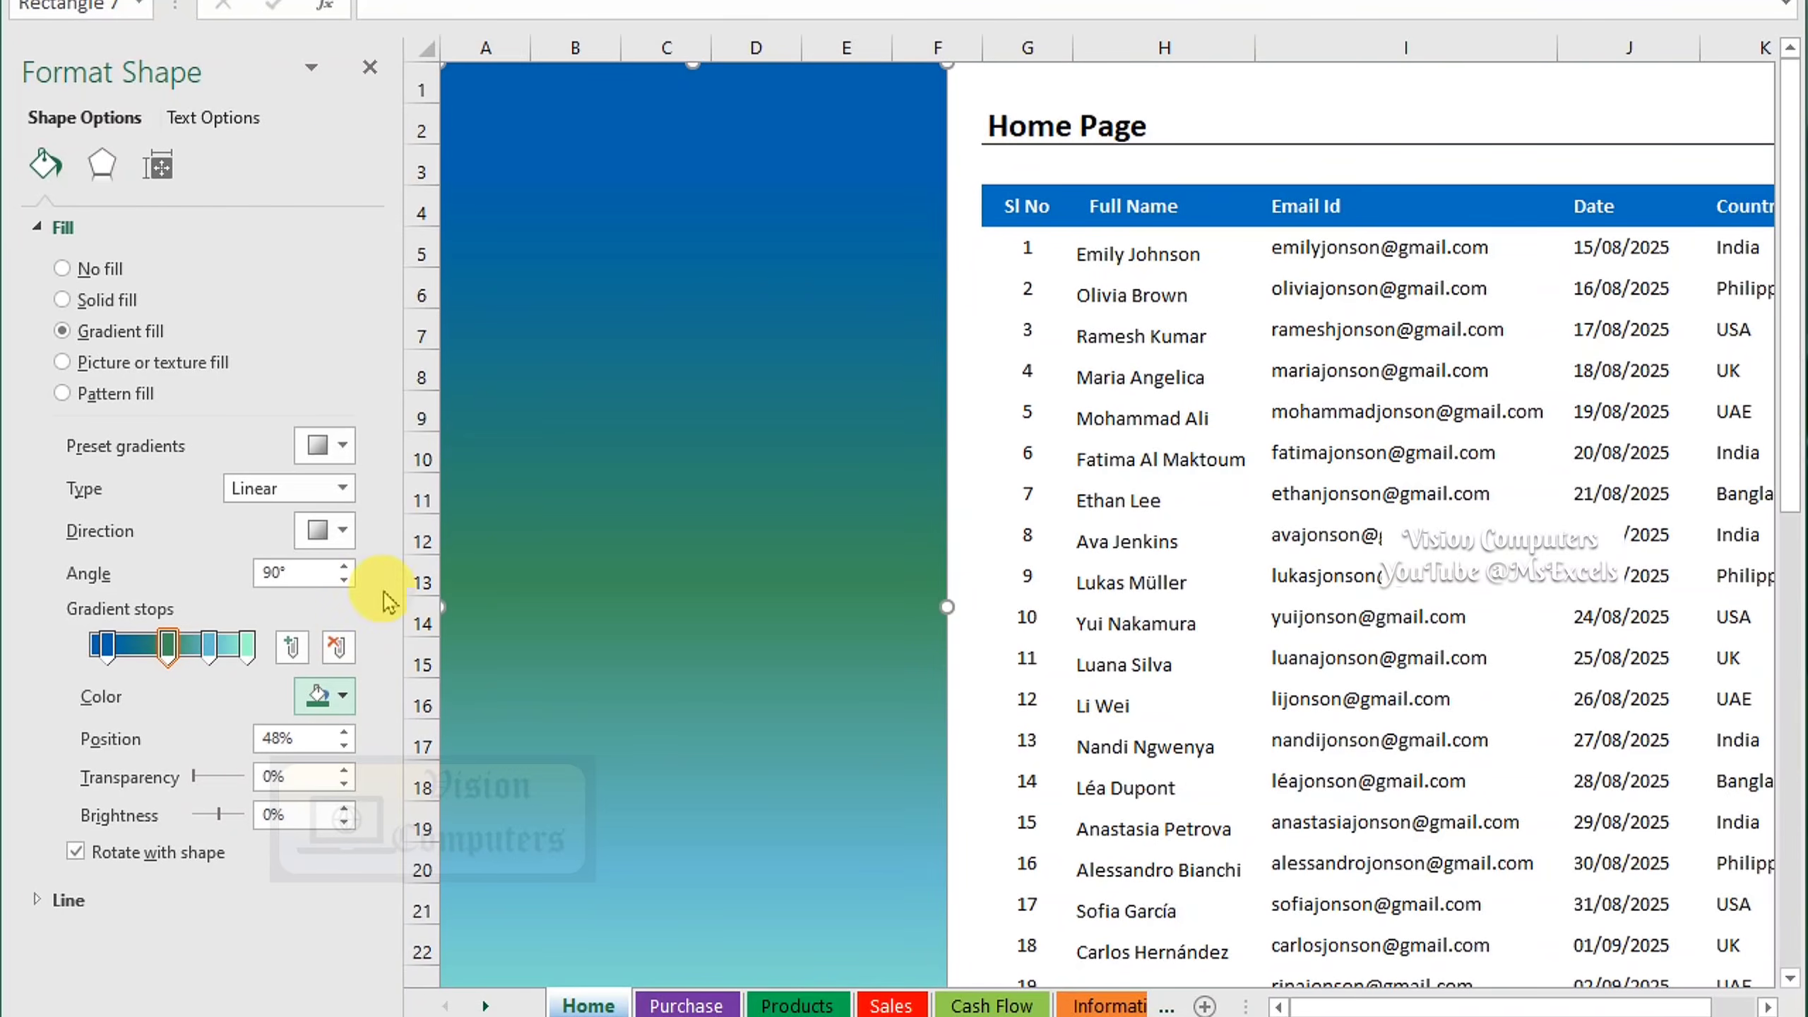
left_click(369, 71)
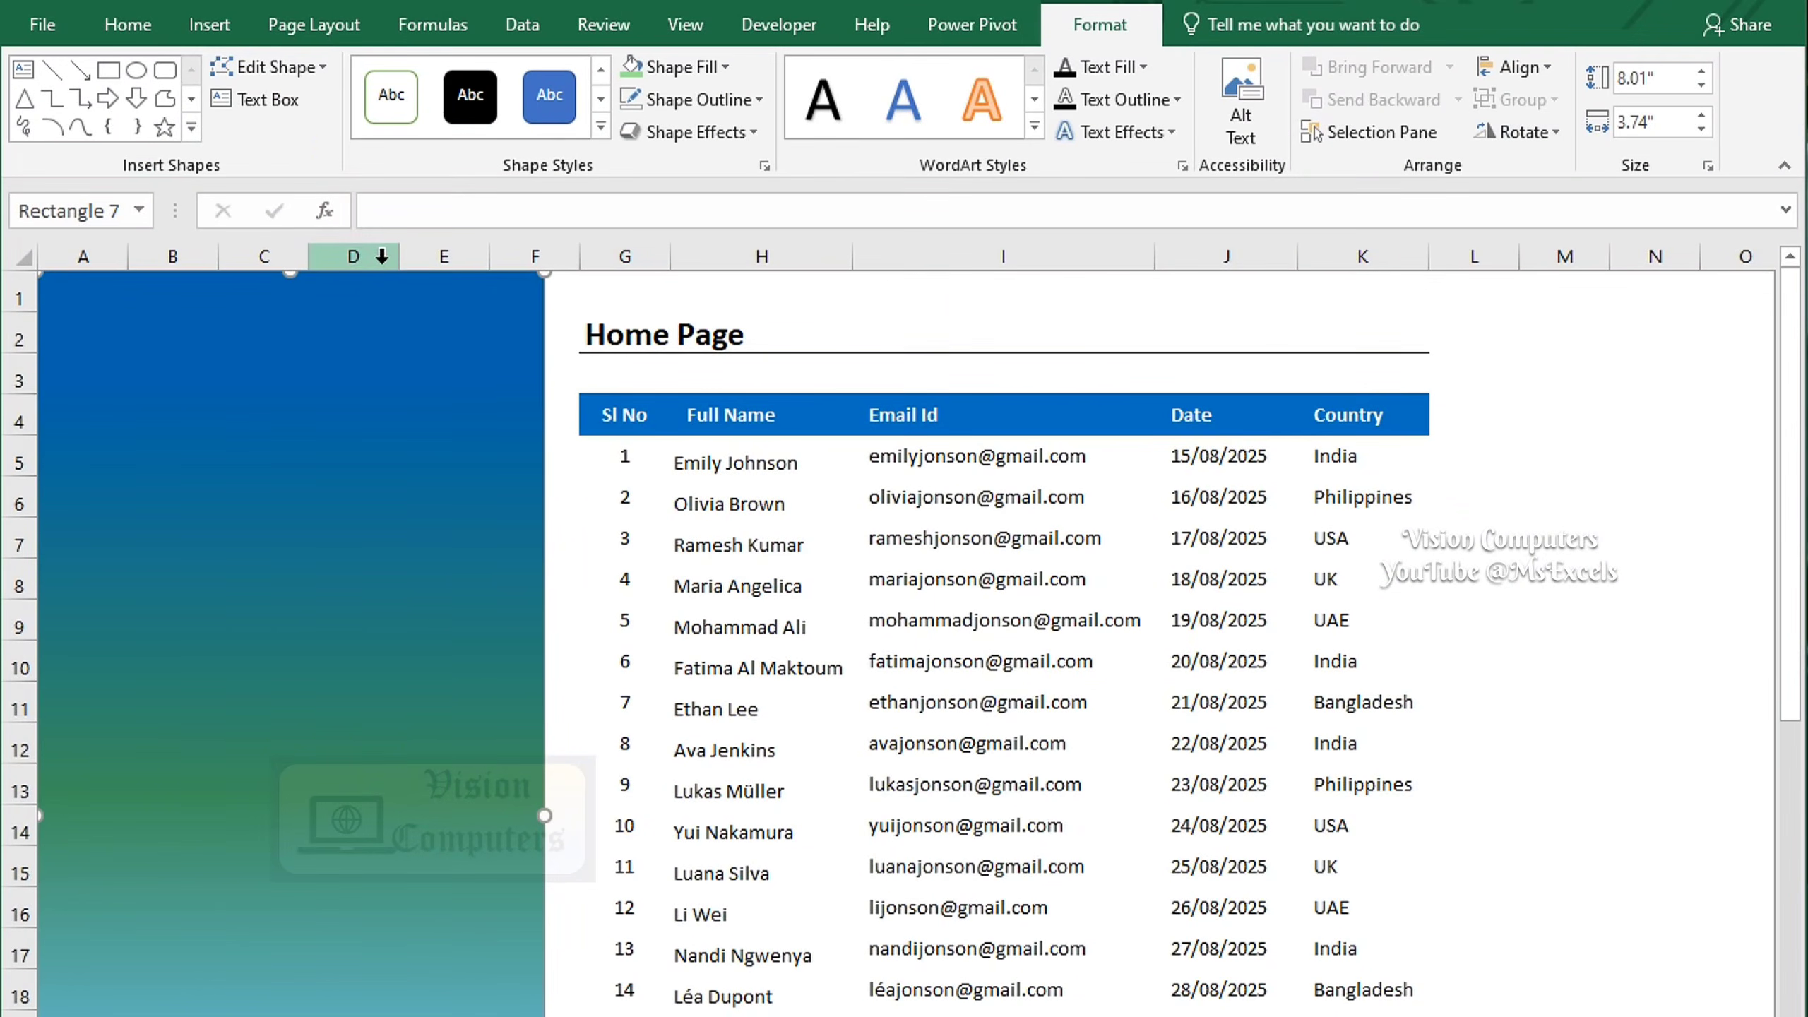
Draw a narrow vertical rectangle about 8.26" tall and 0.62" wide along the gradient panel's edge over column F
left_click(209, 24)
left_click(325, 107)
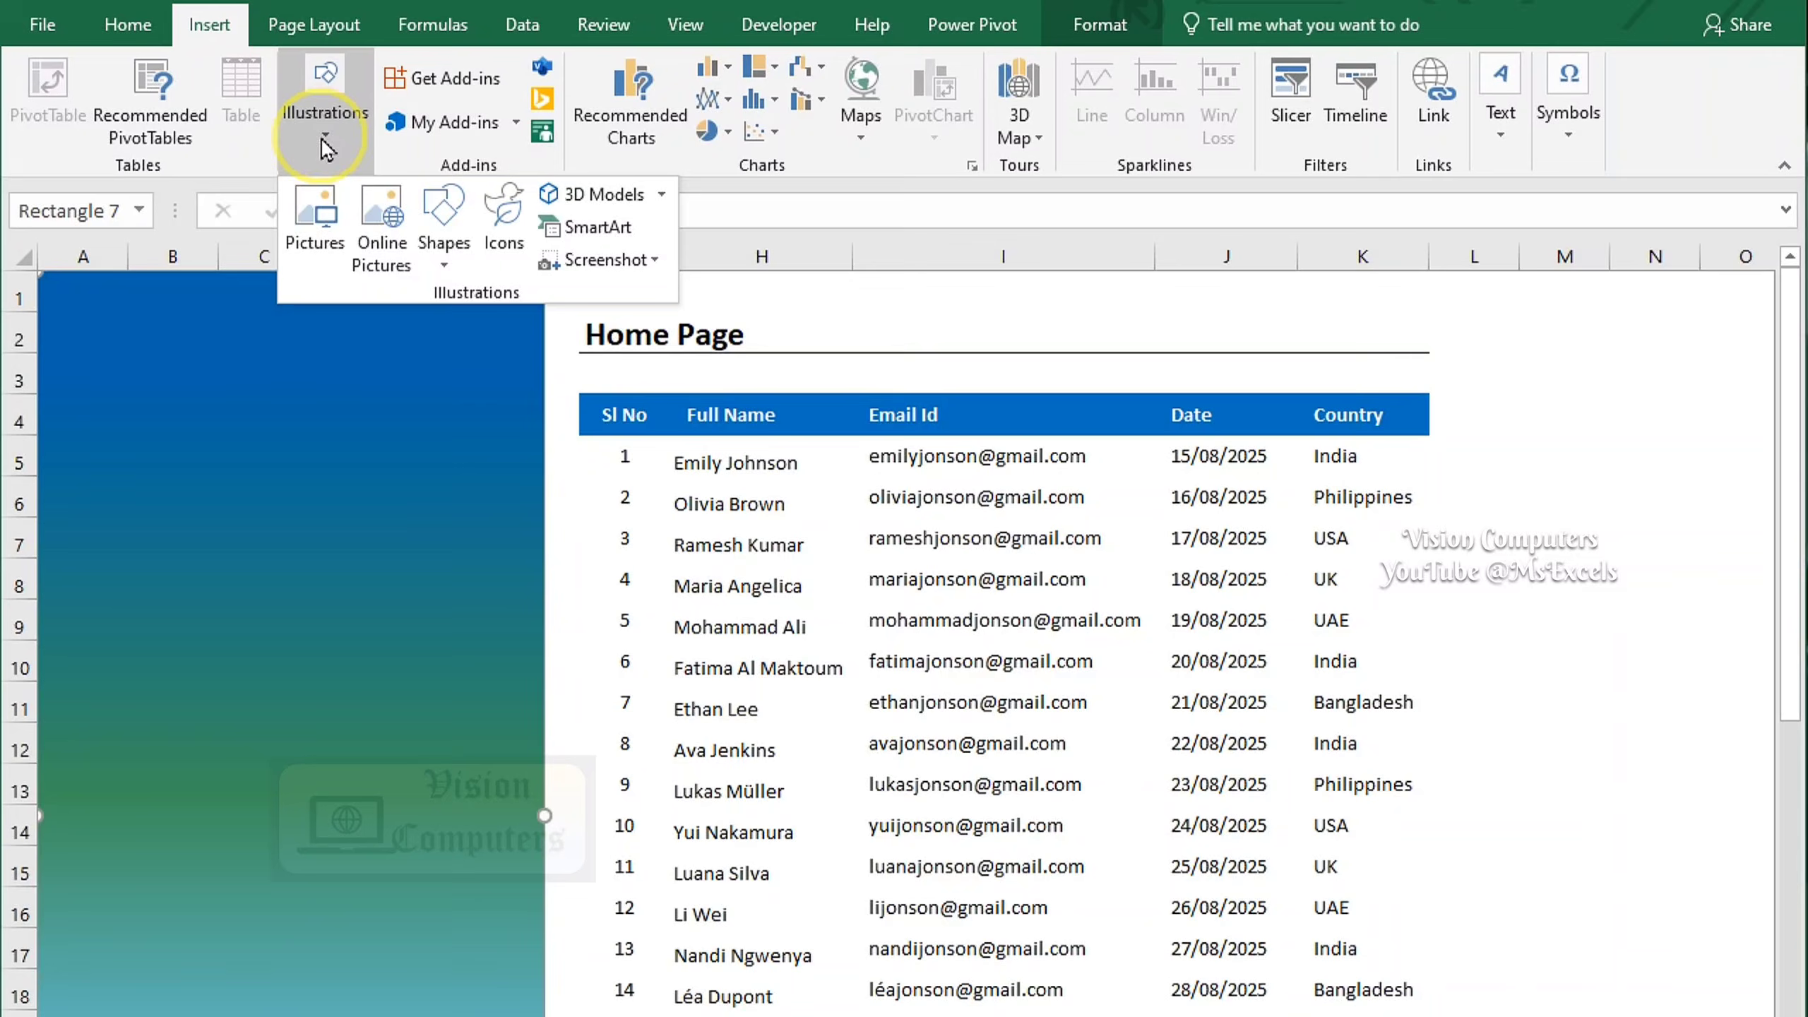
left_click(441, 281)
left_click(516, 325)
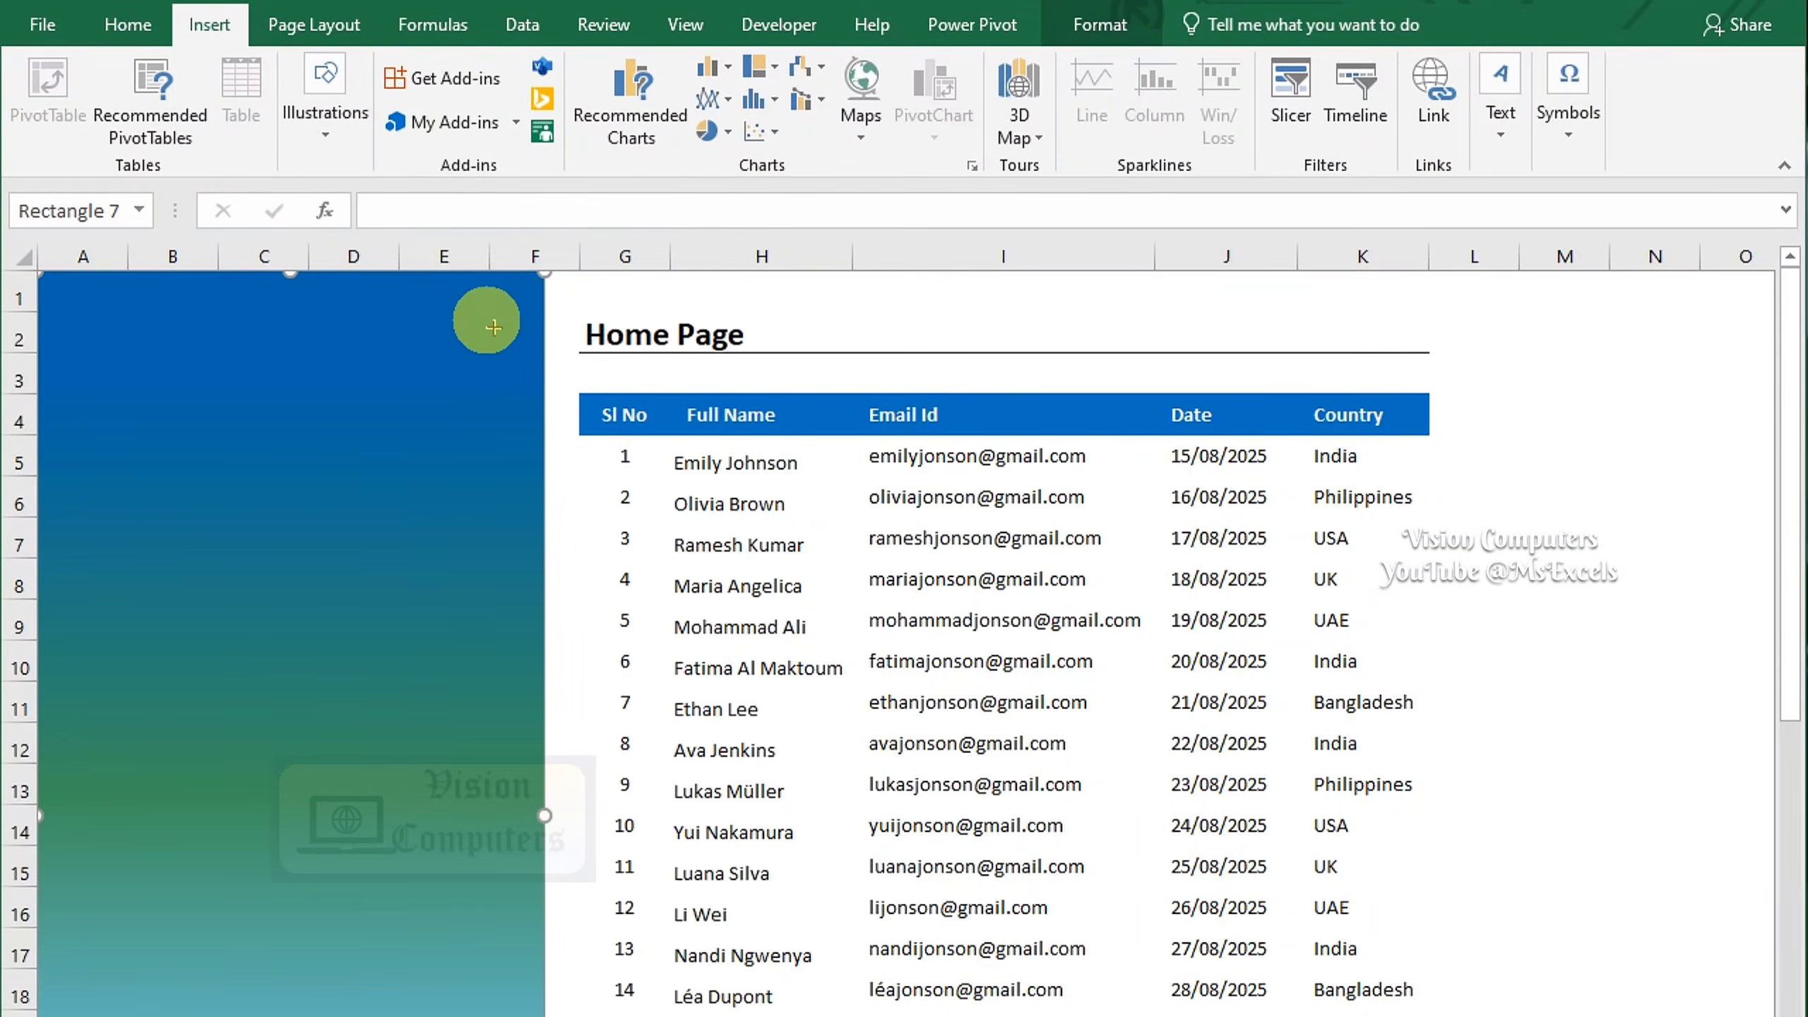
left_click_drag(477, 276, 545, 1015)
left_click_drag(459, 792, 461, 792)
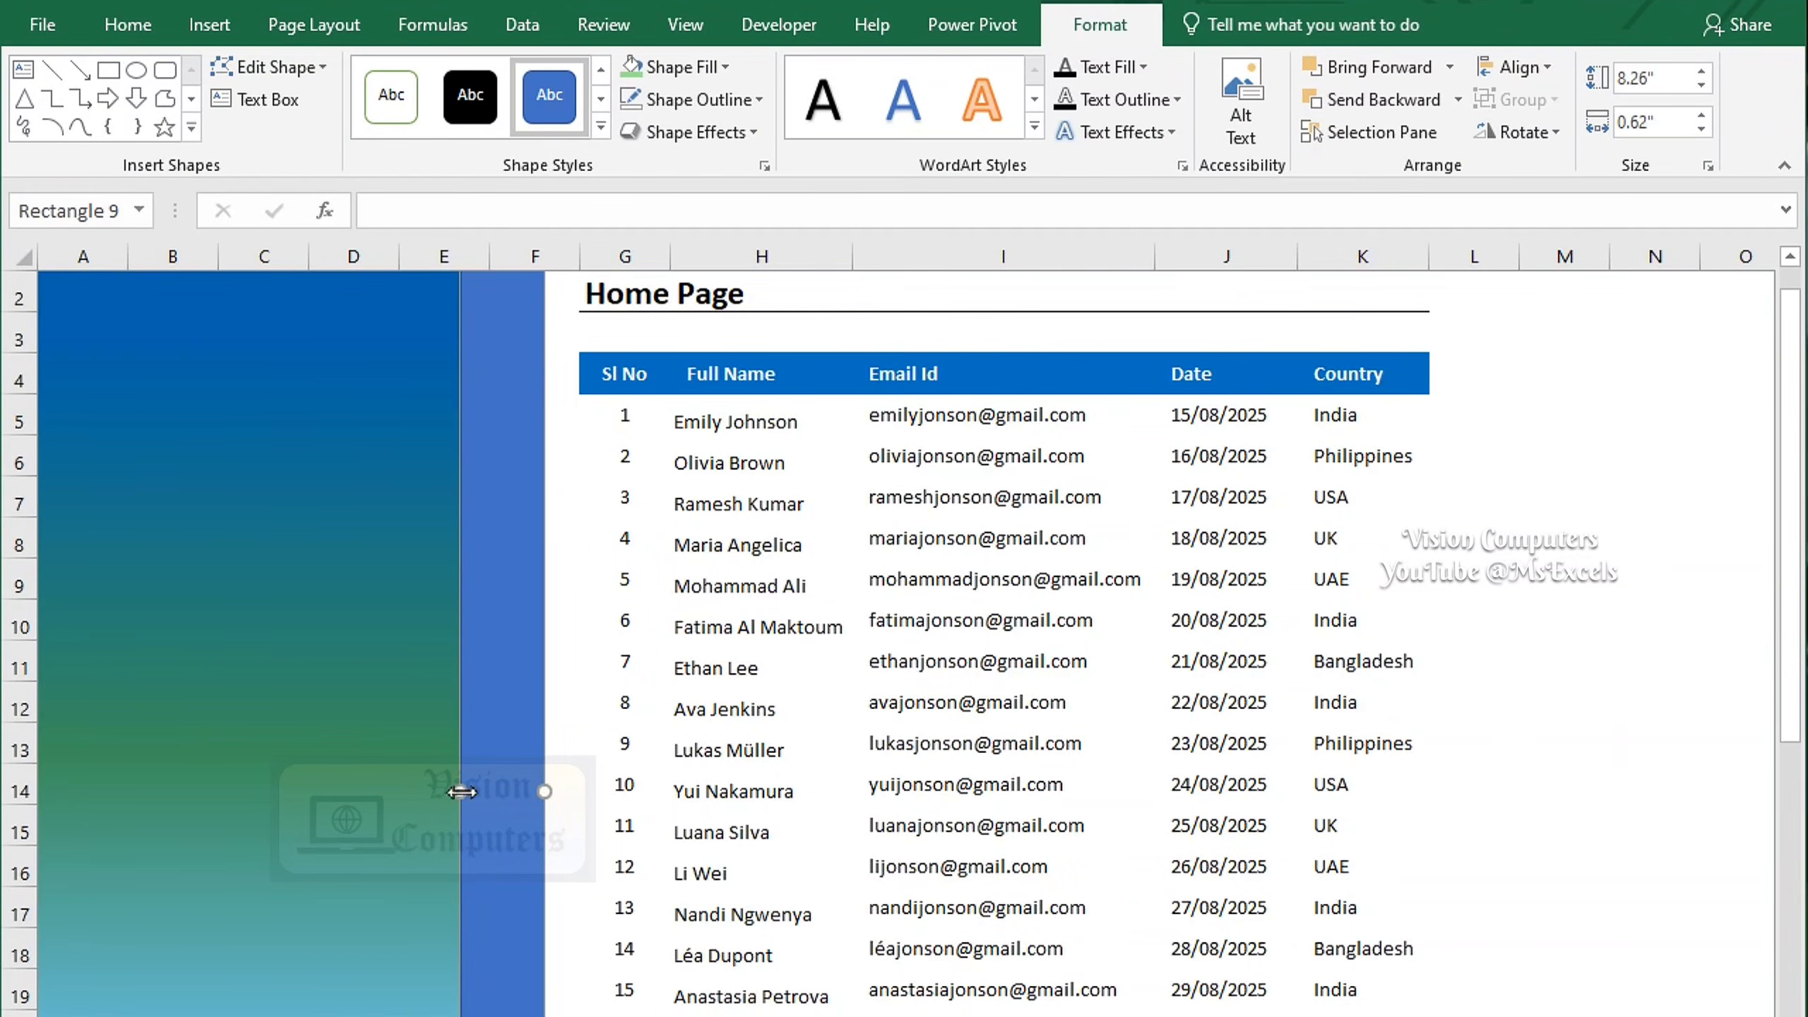
Fill the narrow rectangle with the recently used light green and remove its outline
left_click(667, 70)
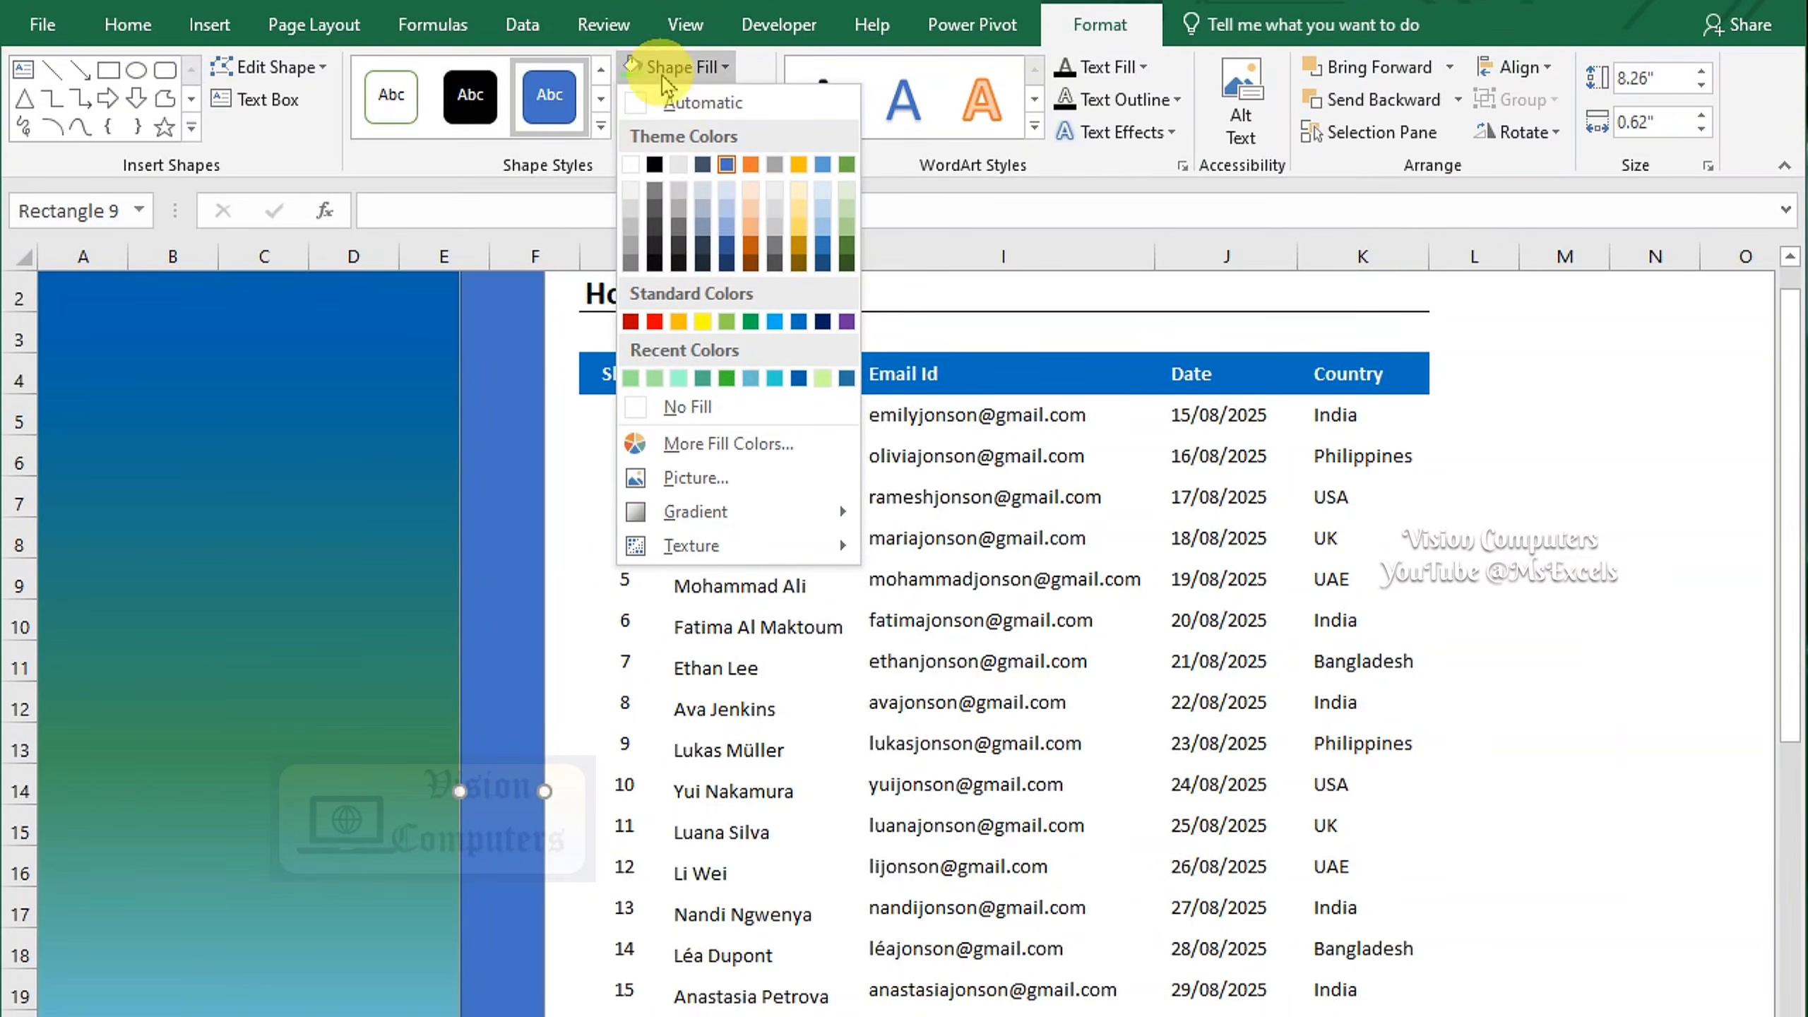
left_click(629, 377)
left_click(685, 106)
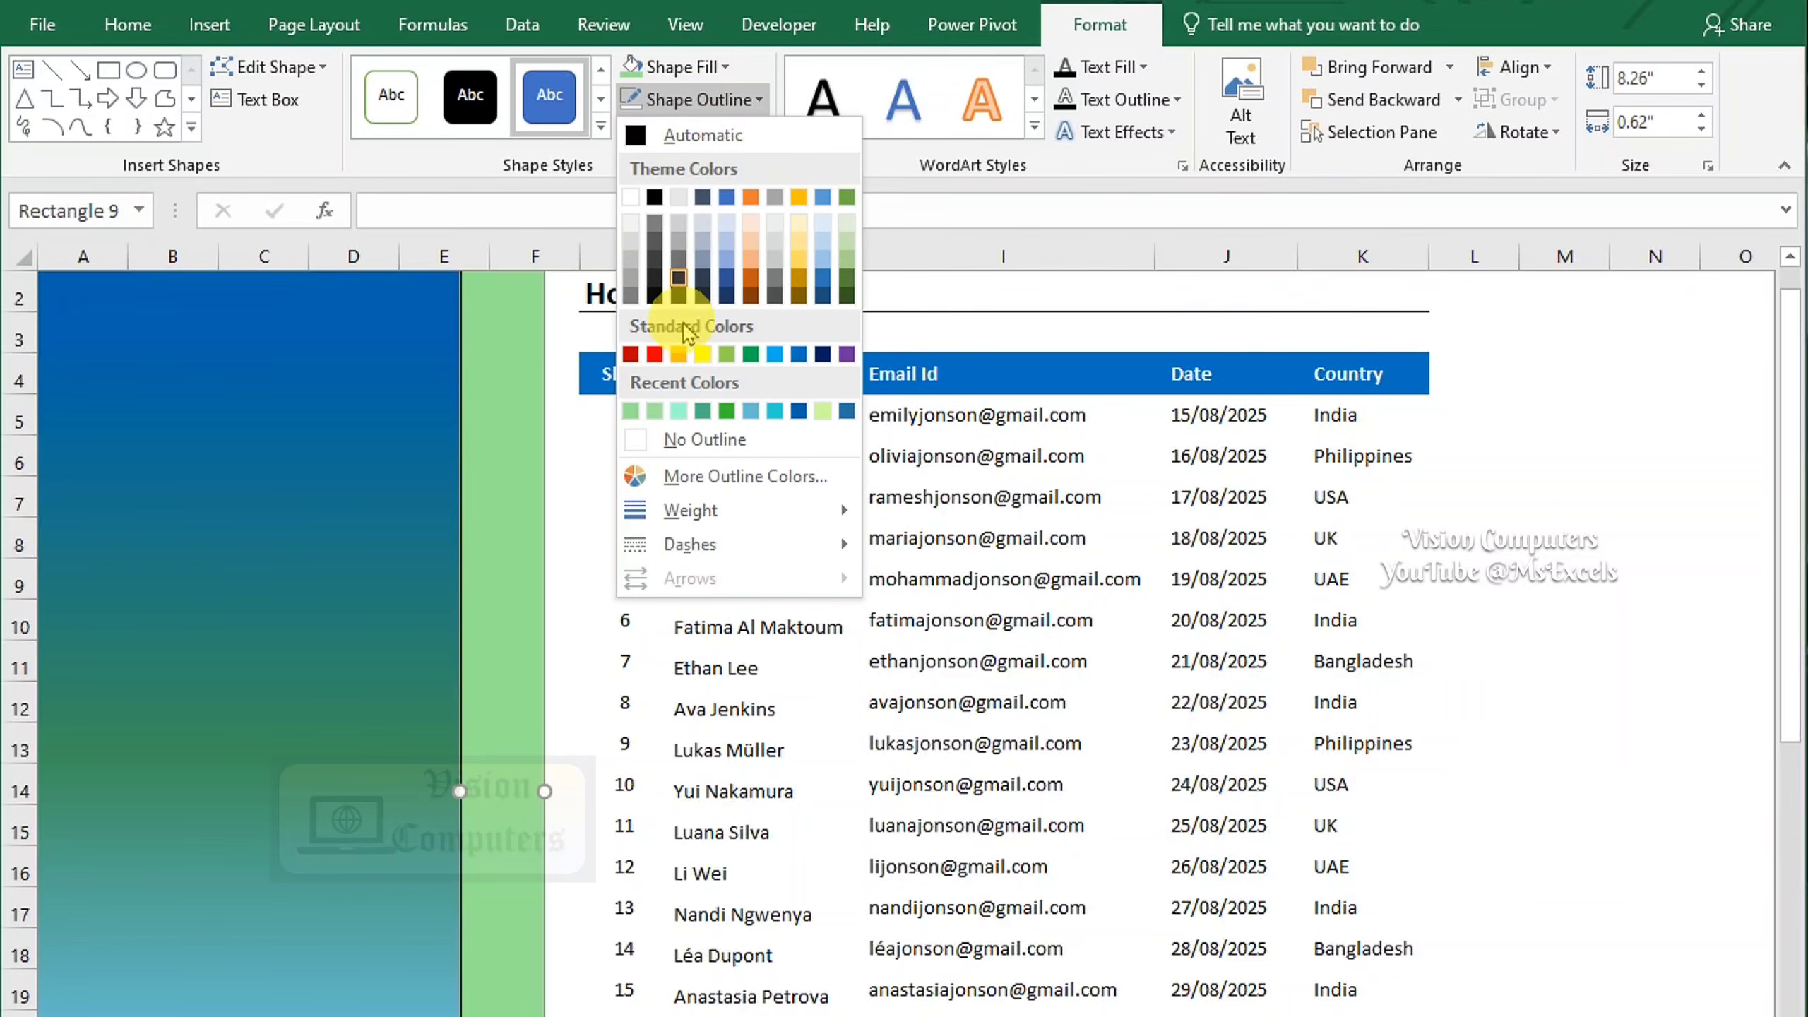
left_click(673, 436)
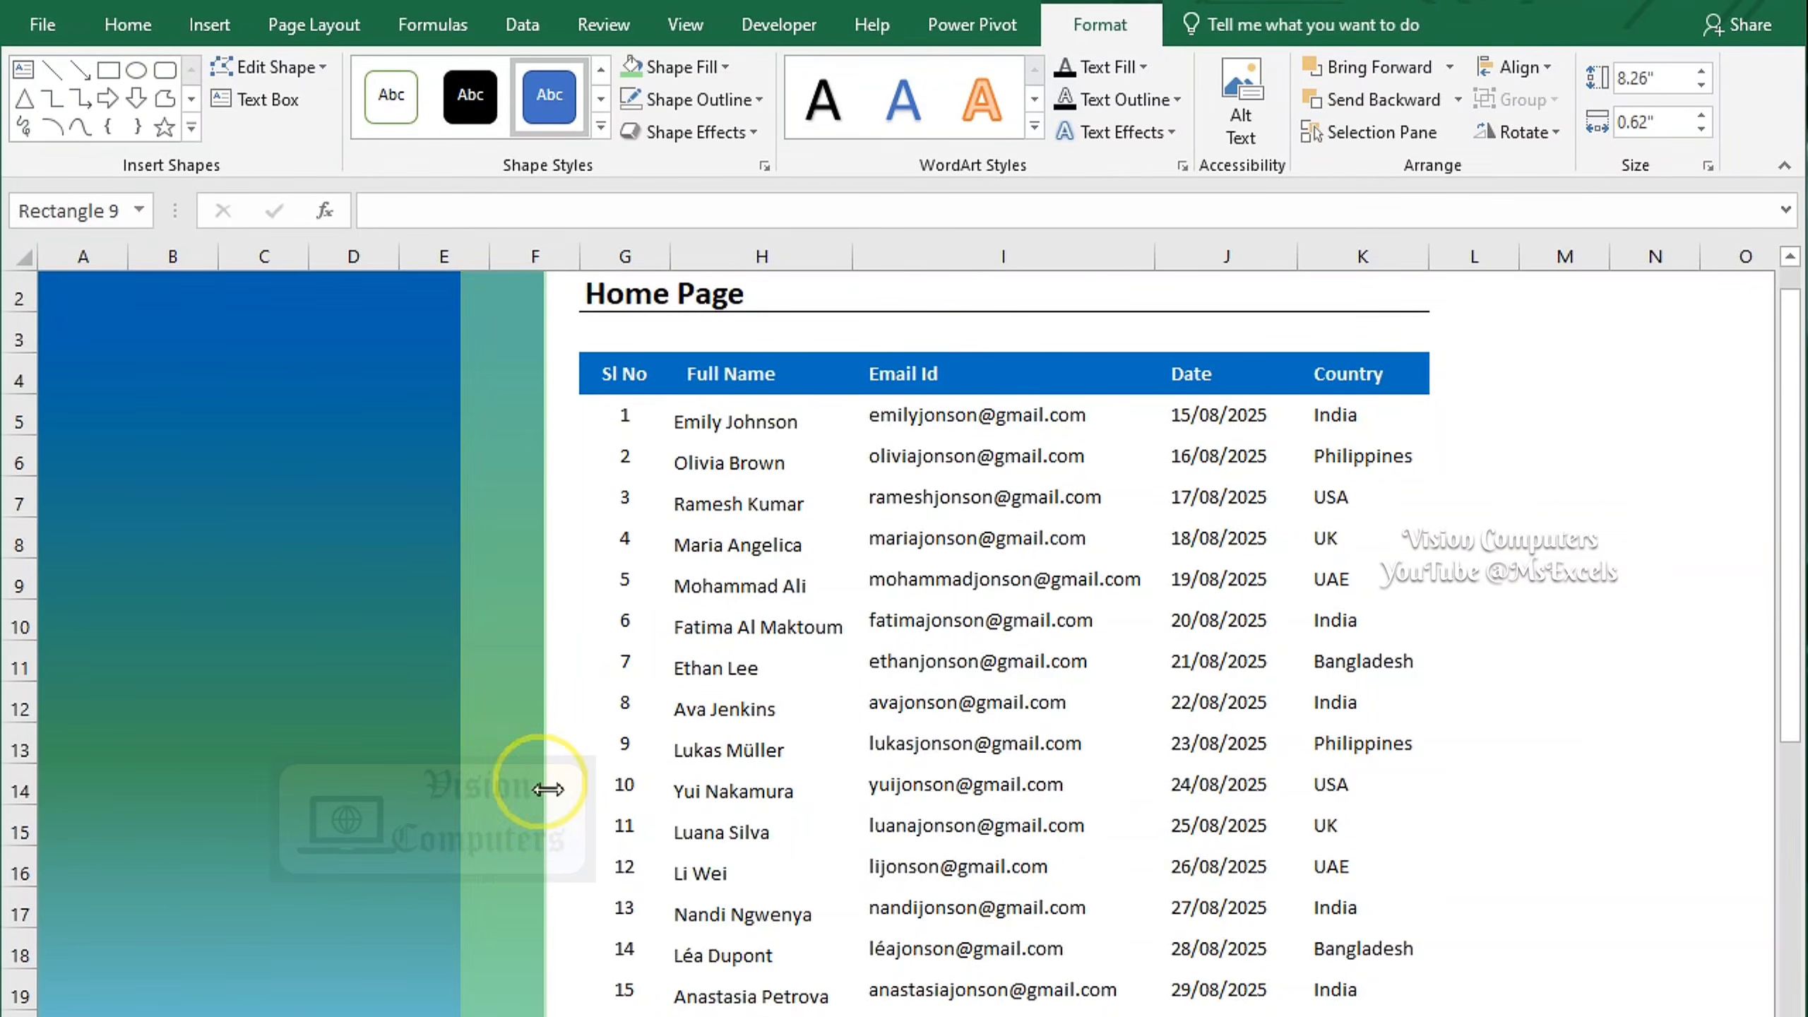
left_click(701, 896)
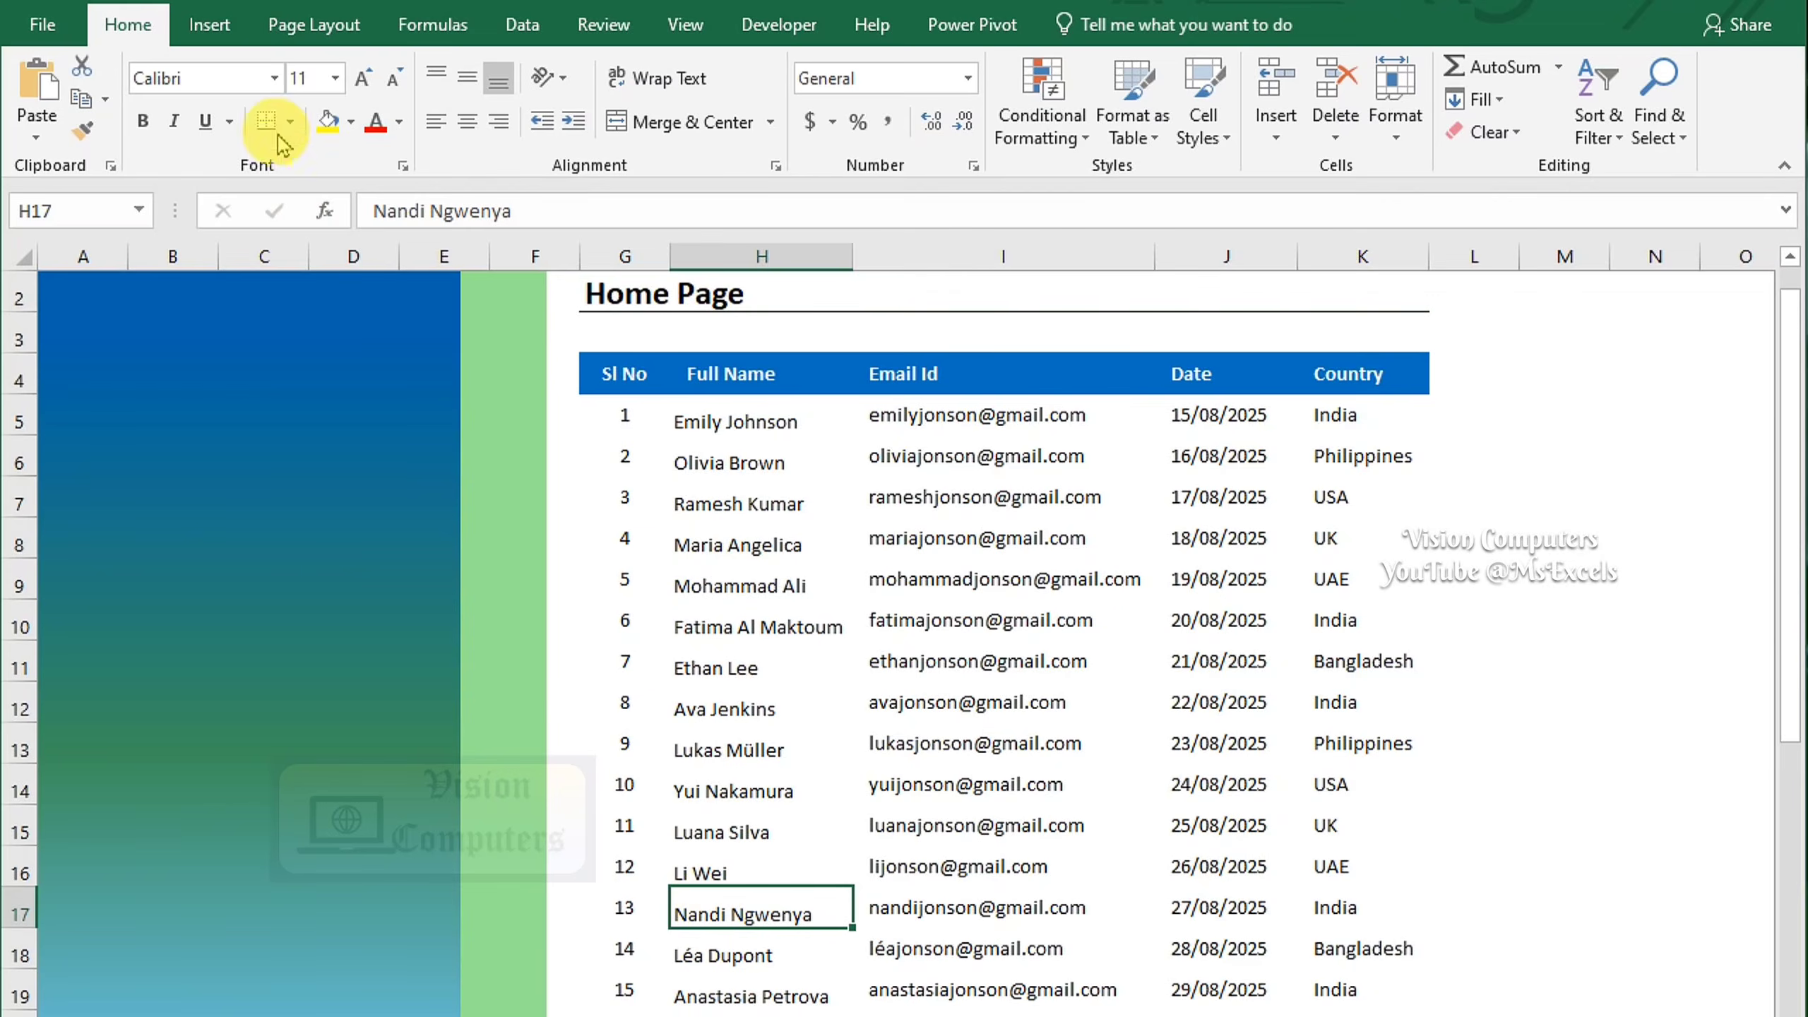
Place a text box about 0.74" by 2.19" reading "Home Page" at size 18 near the top of the gradient panel
left_click(216, 36)
left_click(325, 100)
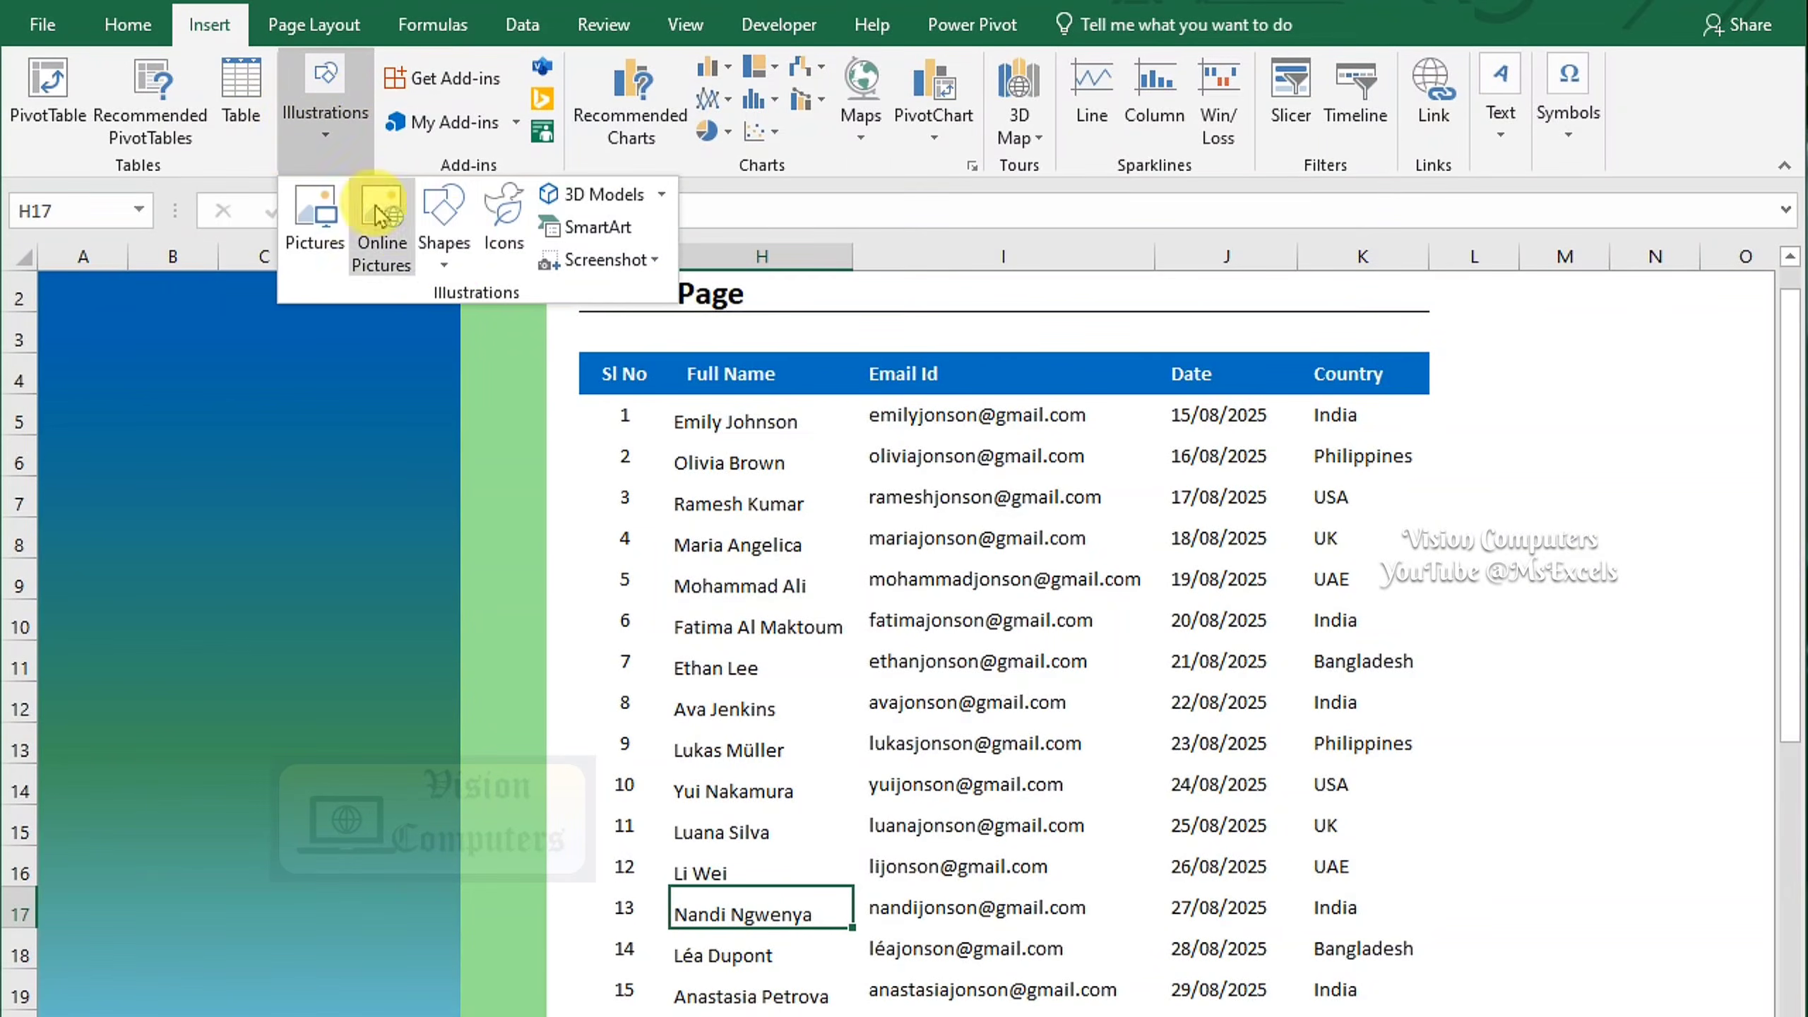
left_click(443, 235)
left_click(431, 329)
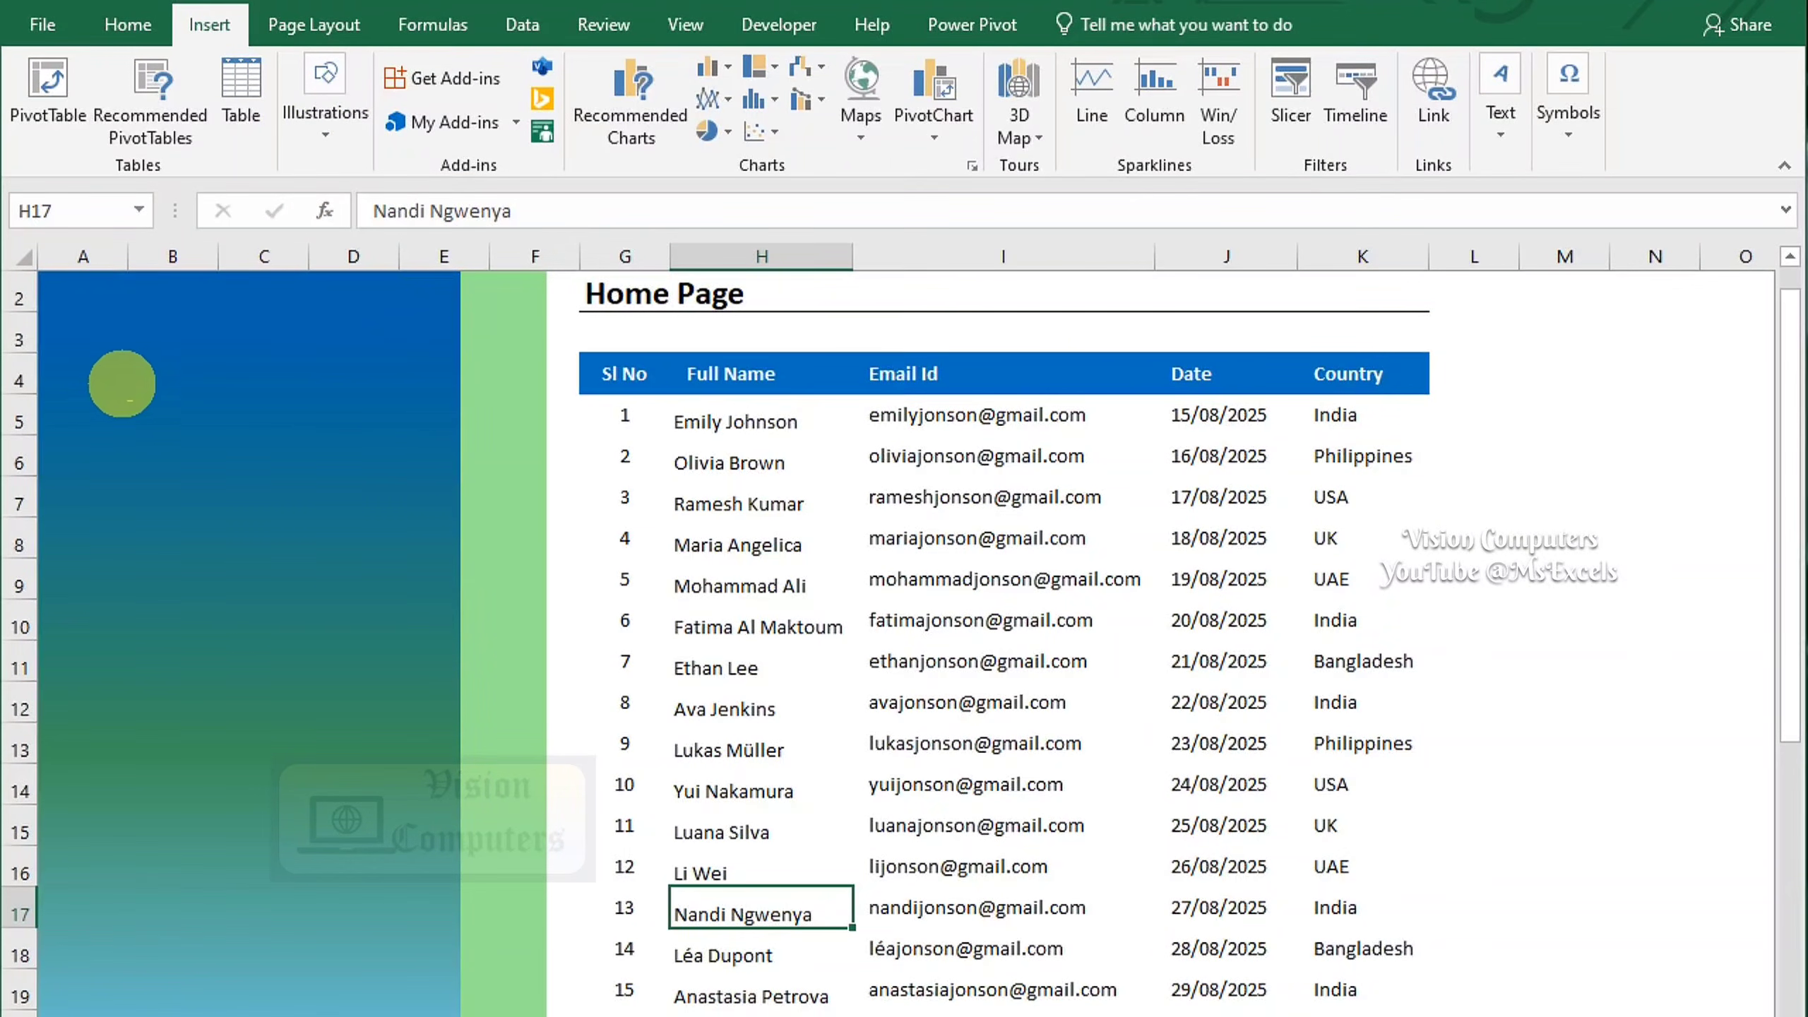
left_click_drag(128, 401, 426, 503)
scroll(336, 459, "up", 1)
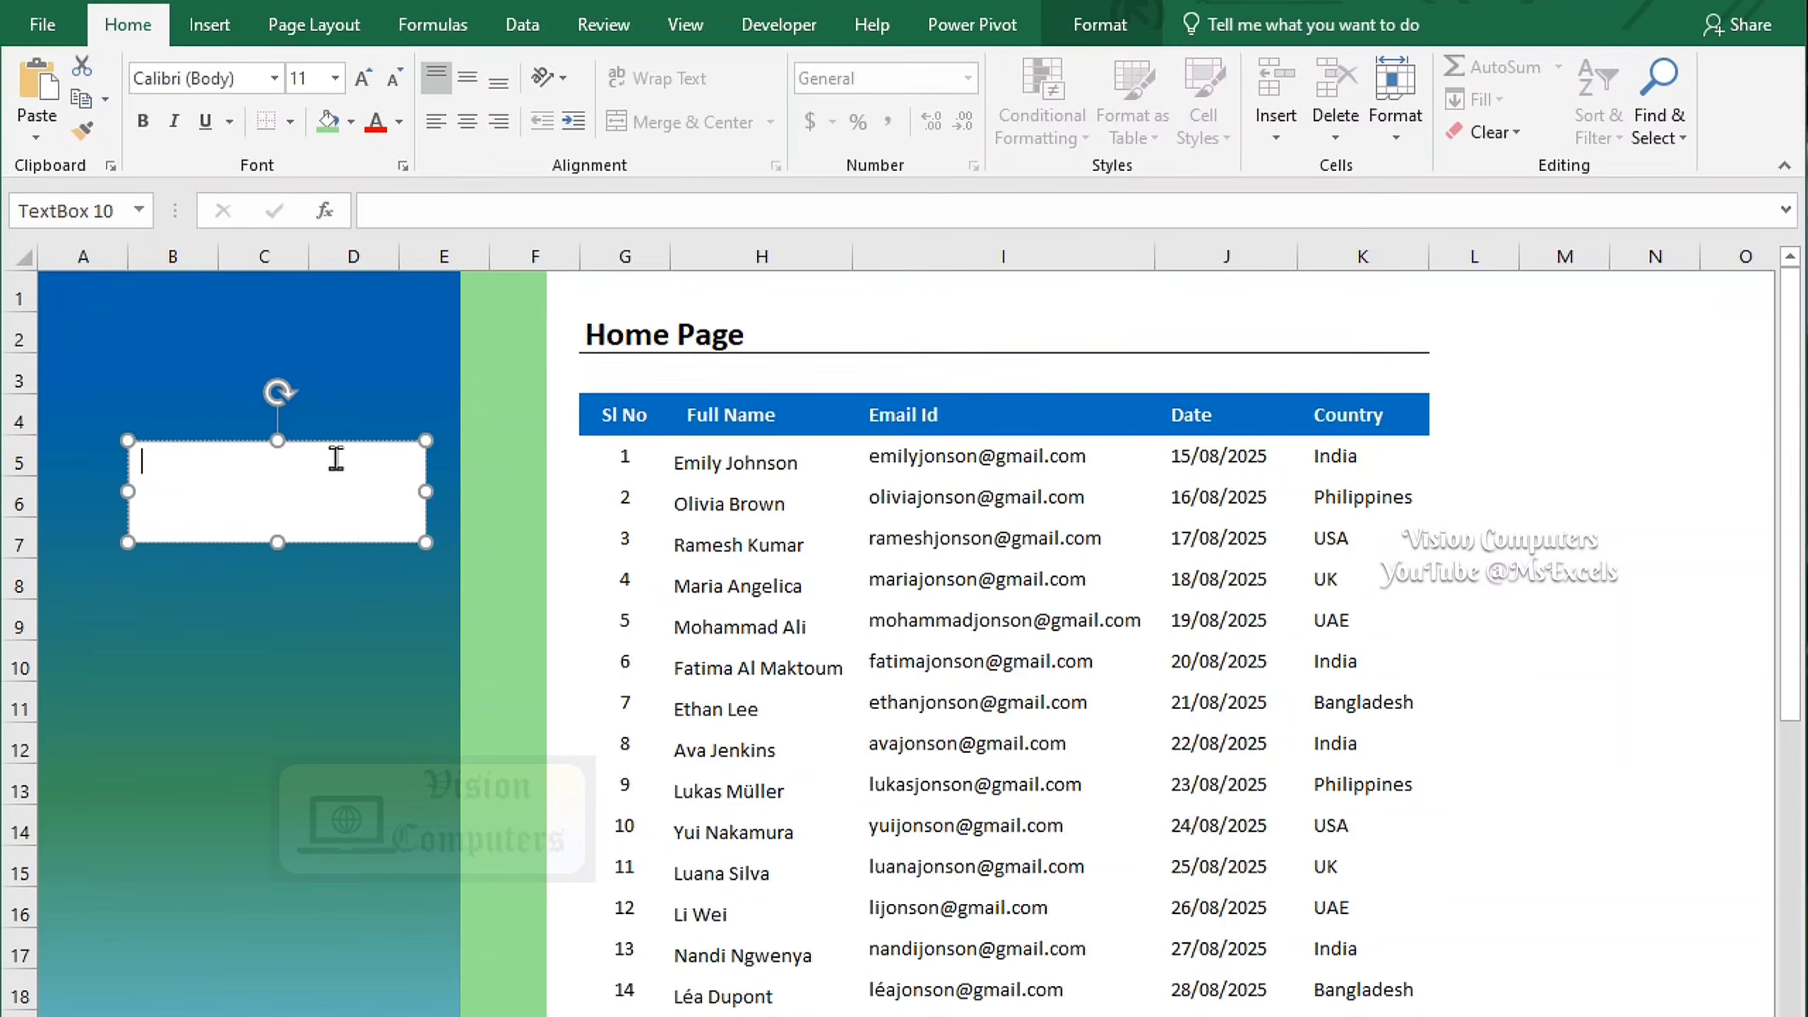
left_click_drag(324, 443, 306, 388)
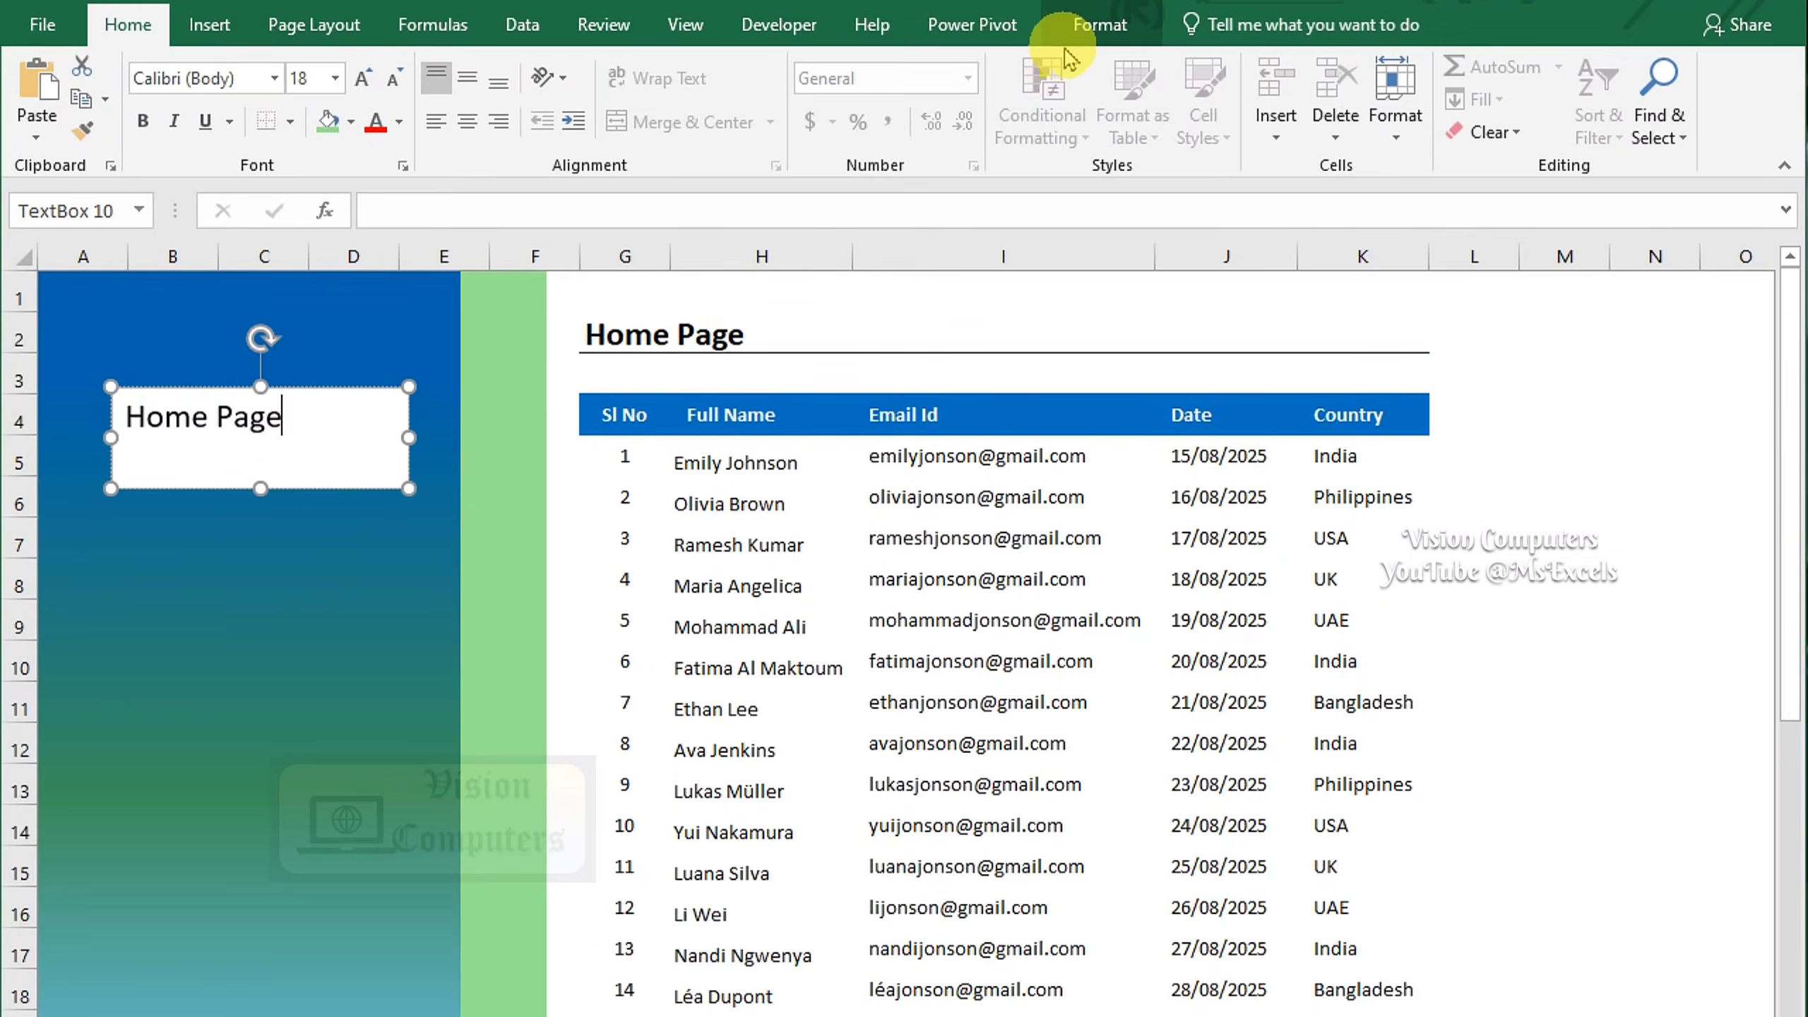
Remove the "Home Page" text box's fill and outline and shift it toward the green strip
left_click(1068, 24)
left_click(697, 80)
left_click(687, 404)
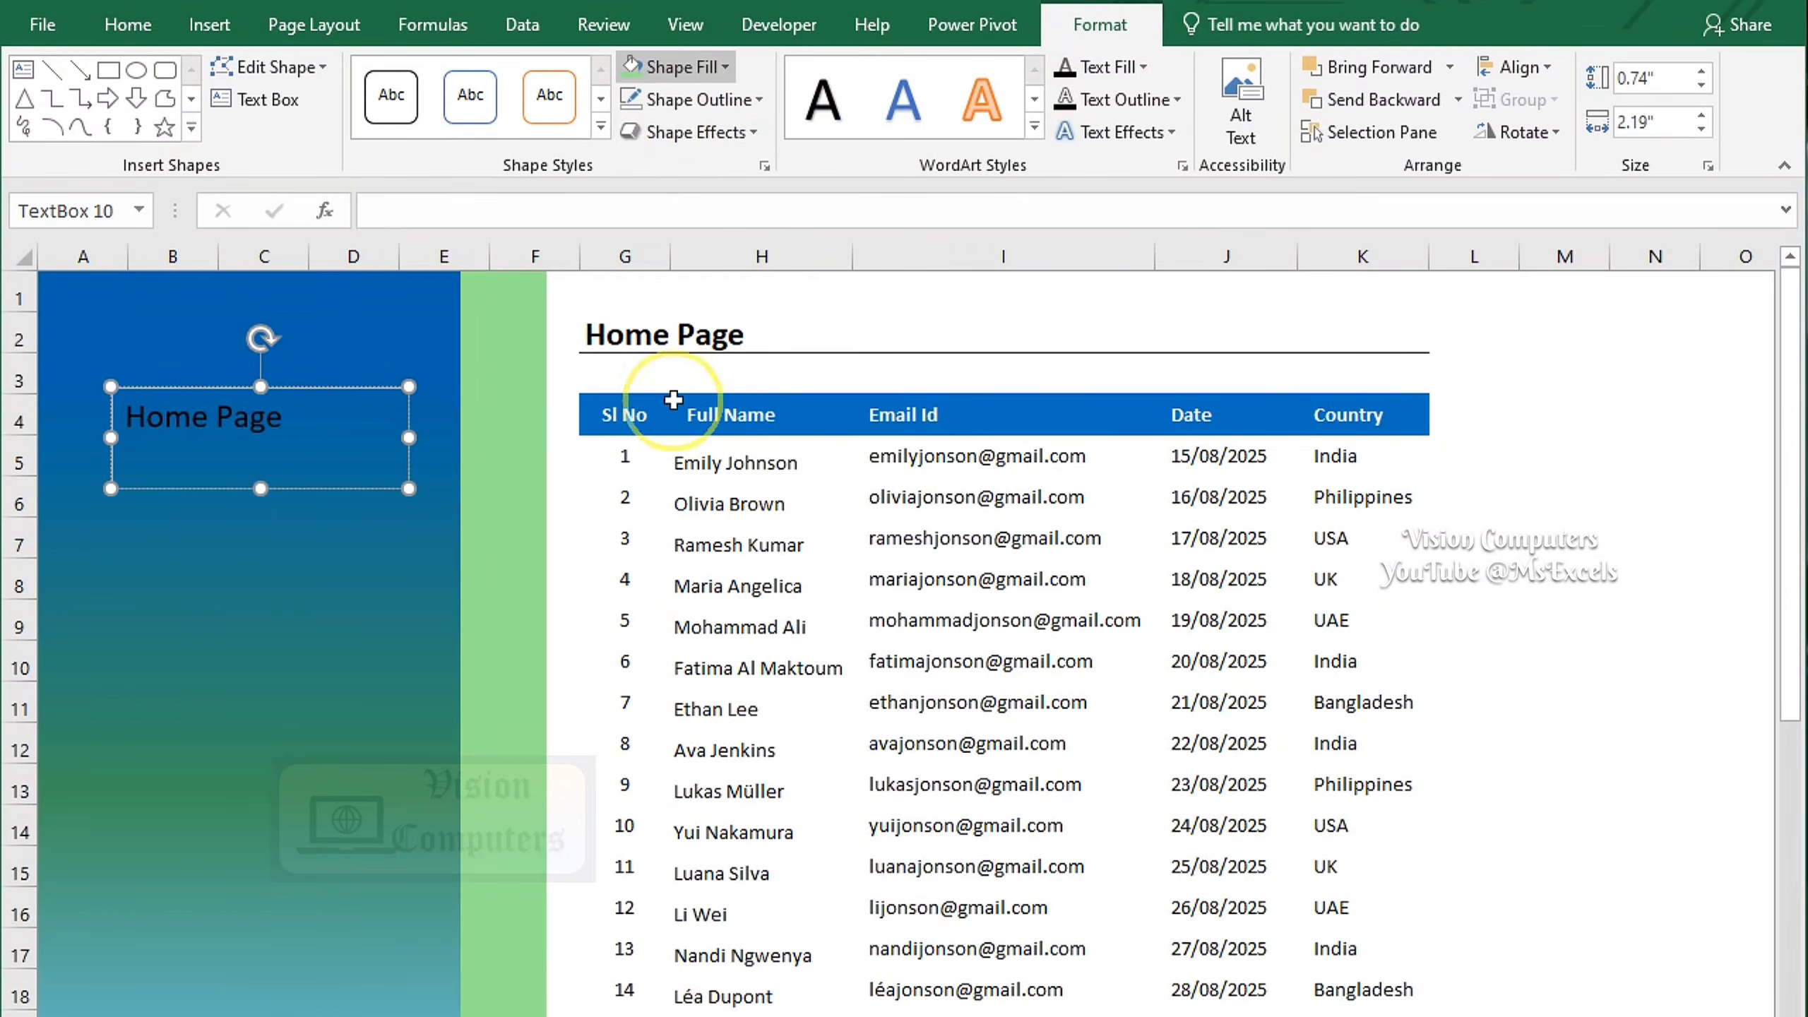
left_click(694, 99)
left_click(717, 439)
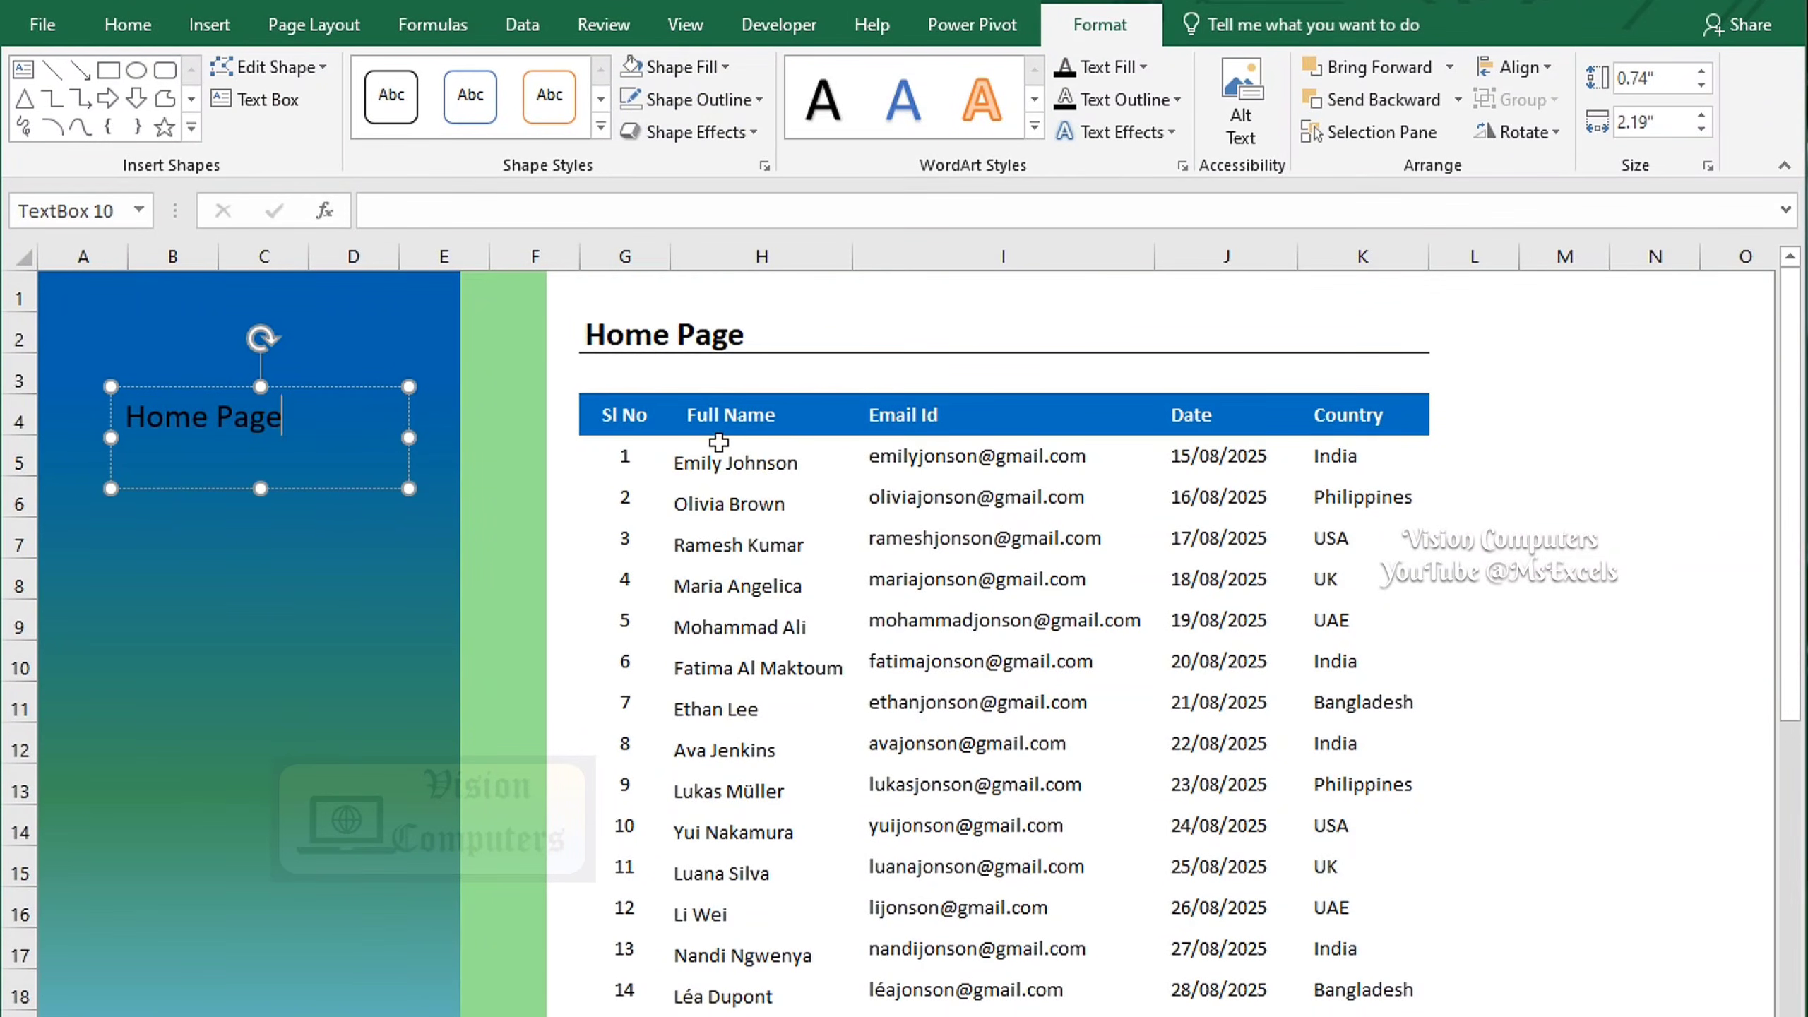
left_click_drag(328, 387, 379, 385)
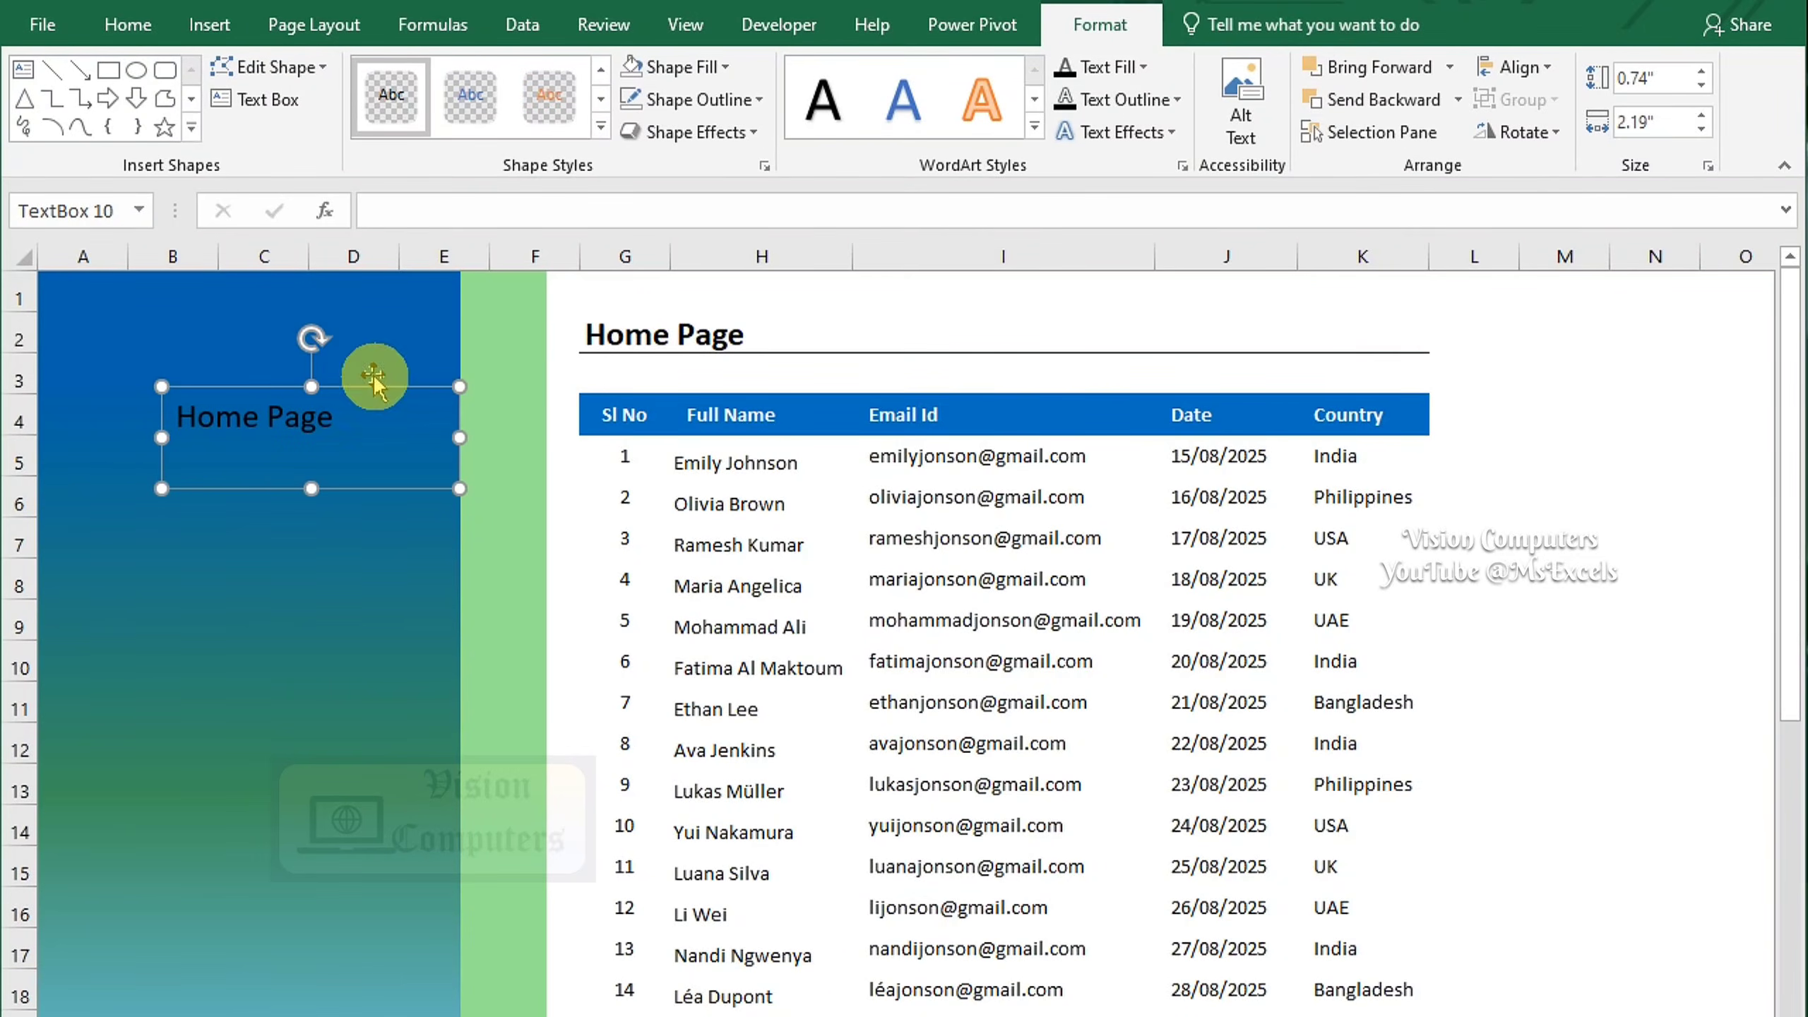
Format the "Home Page" label in white, bold, size 20
left_click(127, 24)
left_click(398, 136)
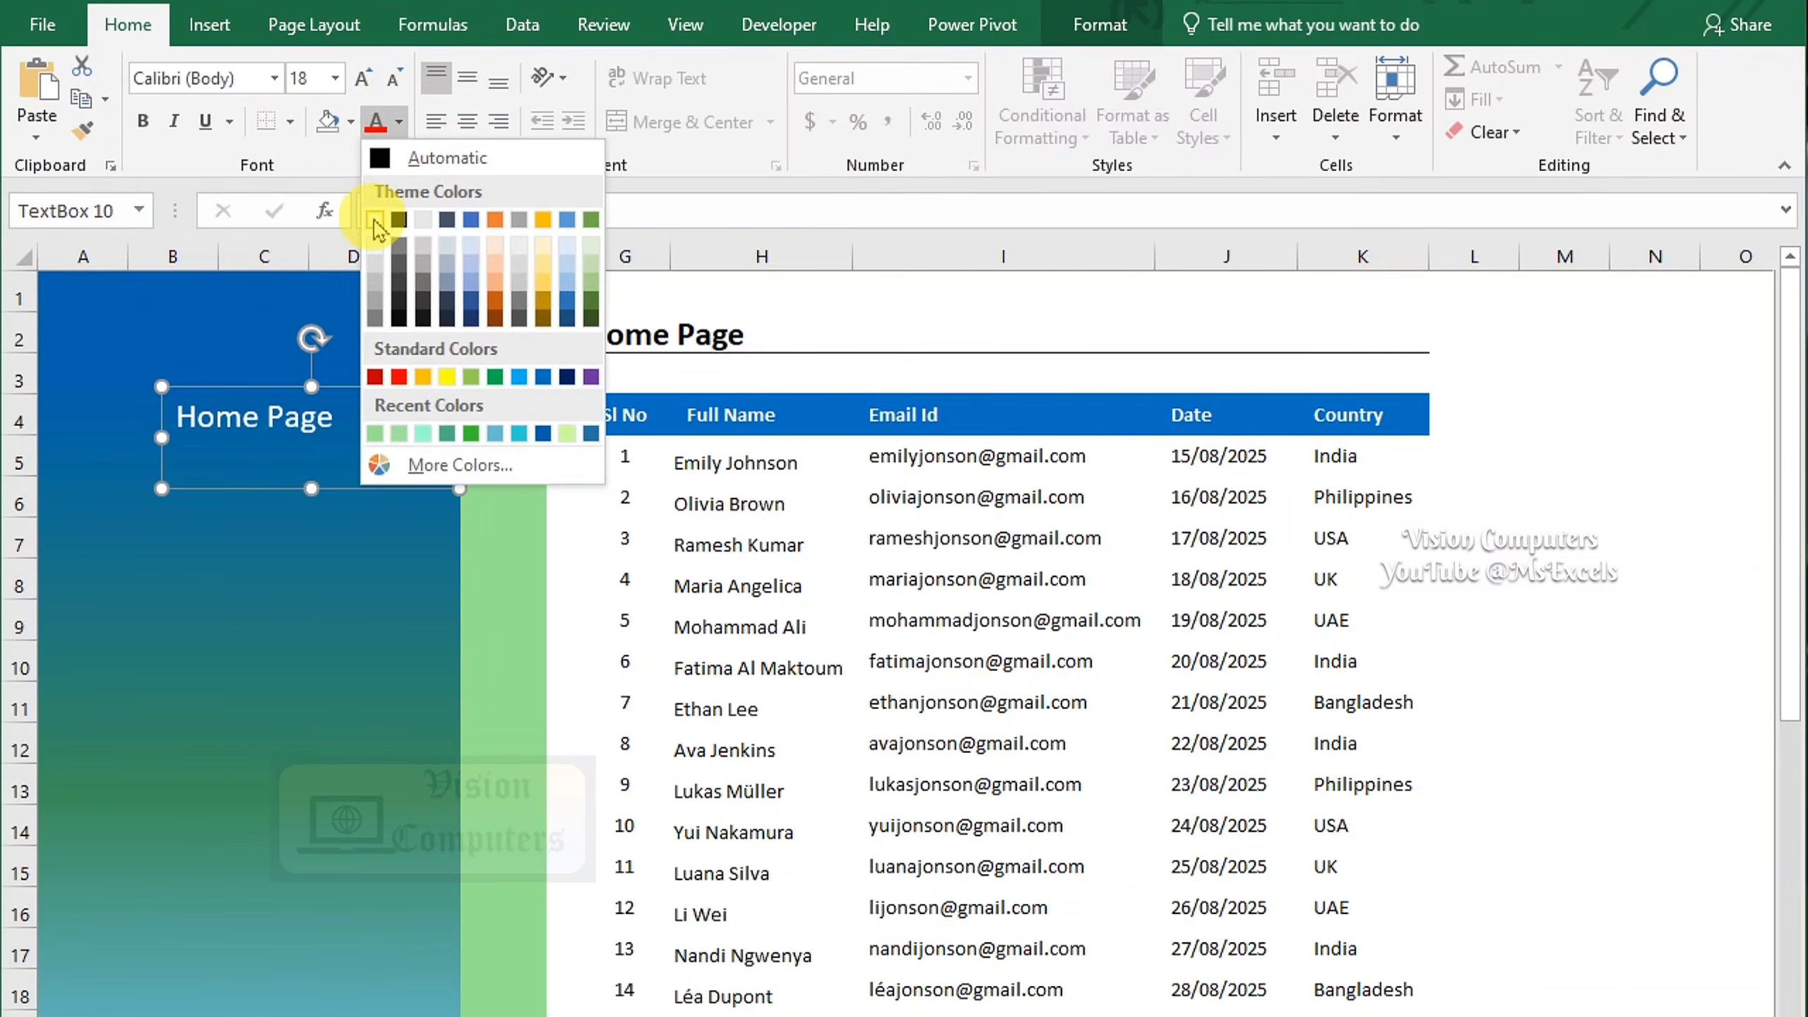
left_click(384, 213)
left_click(143, 122)
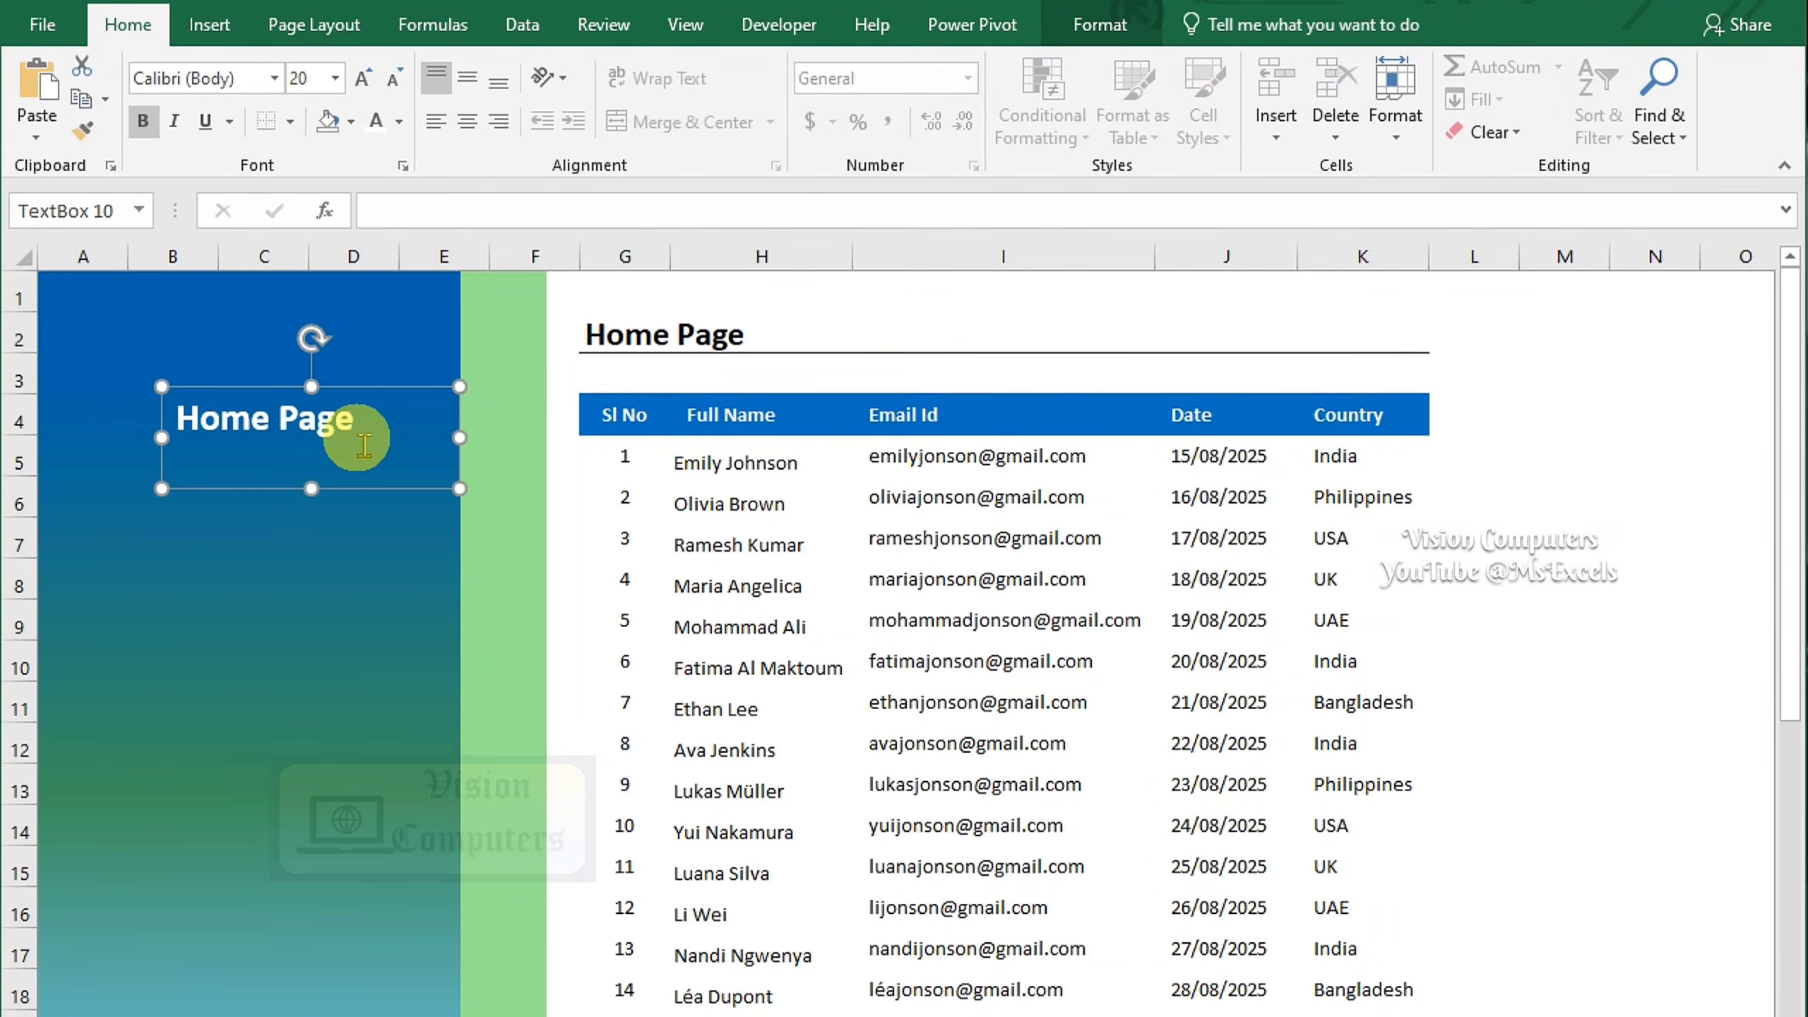
Apply a shadow text effect to the "Home Page" label
left_click(1099, 28)
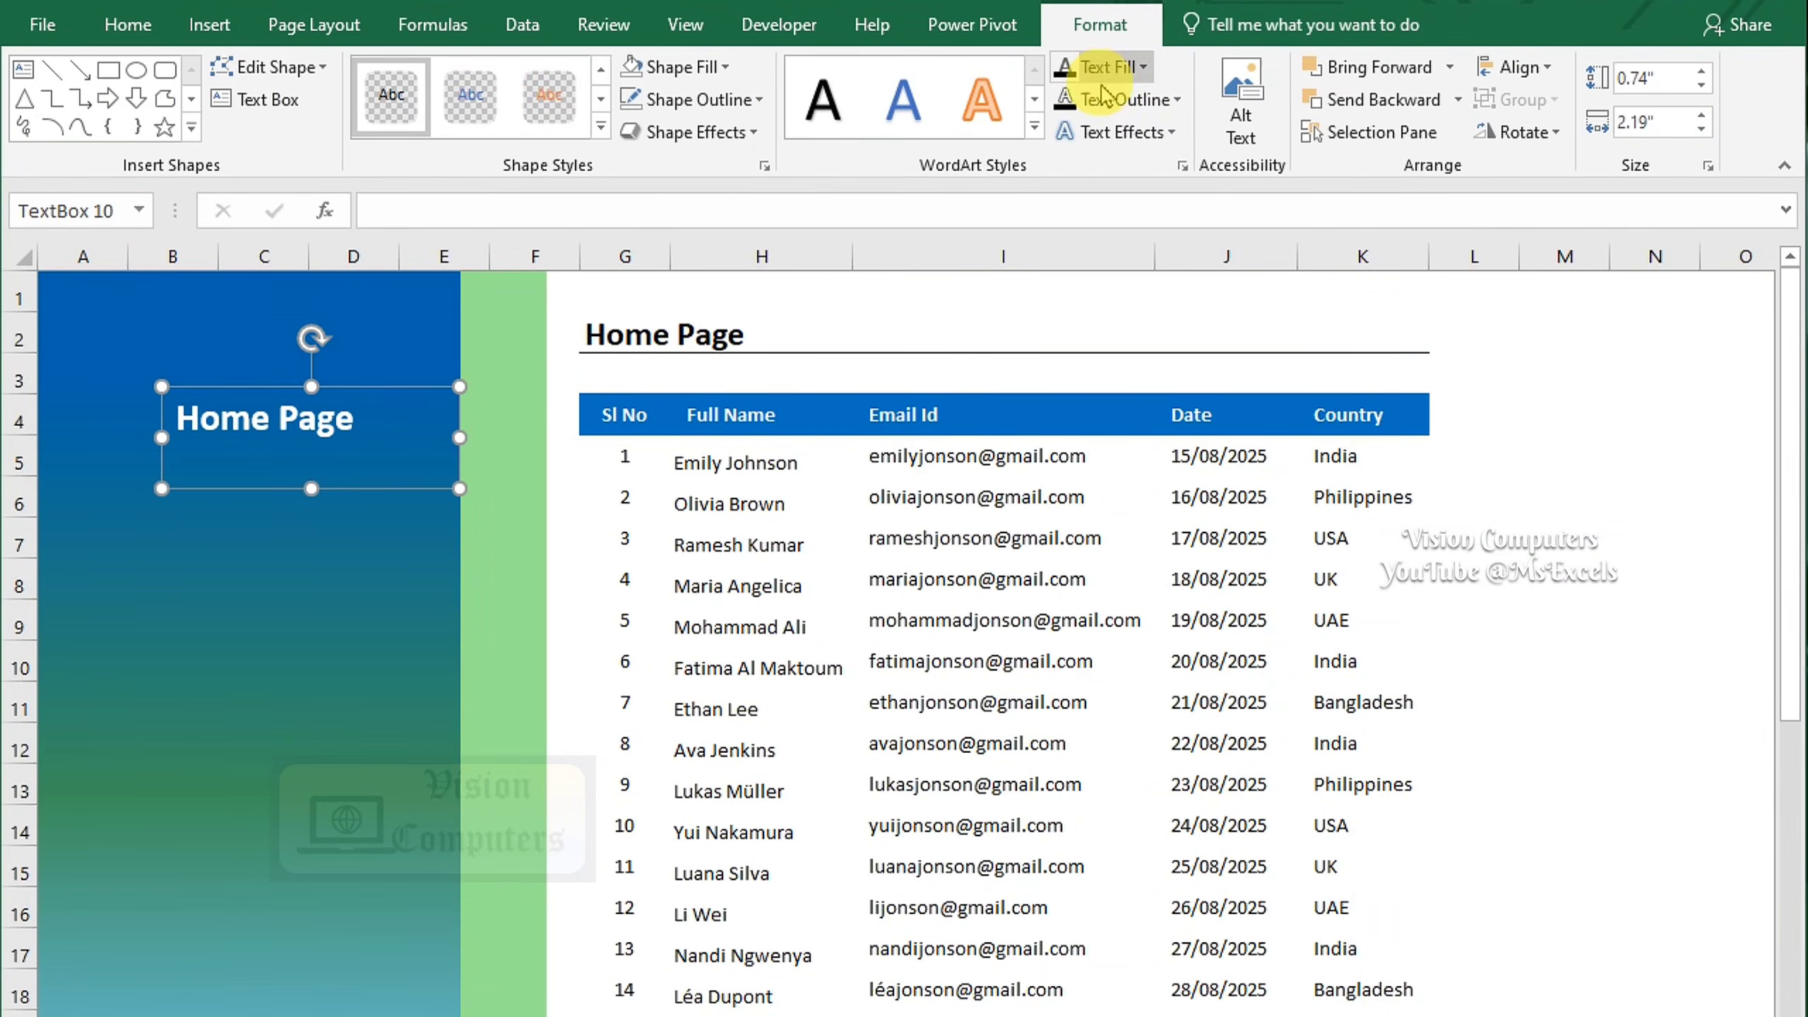
left_click(1121, 132)
mouse_move(1143, 182)
left_click(1372, 432)
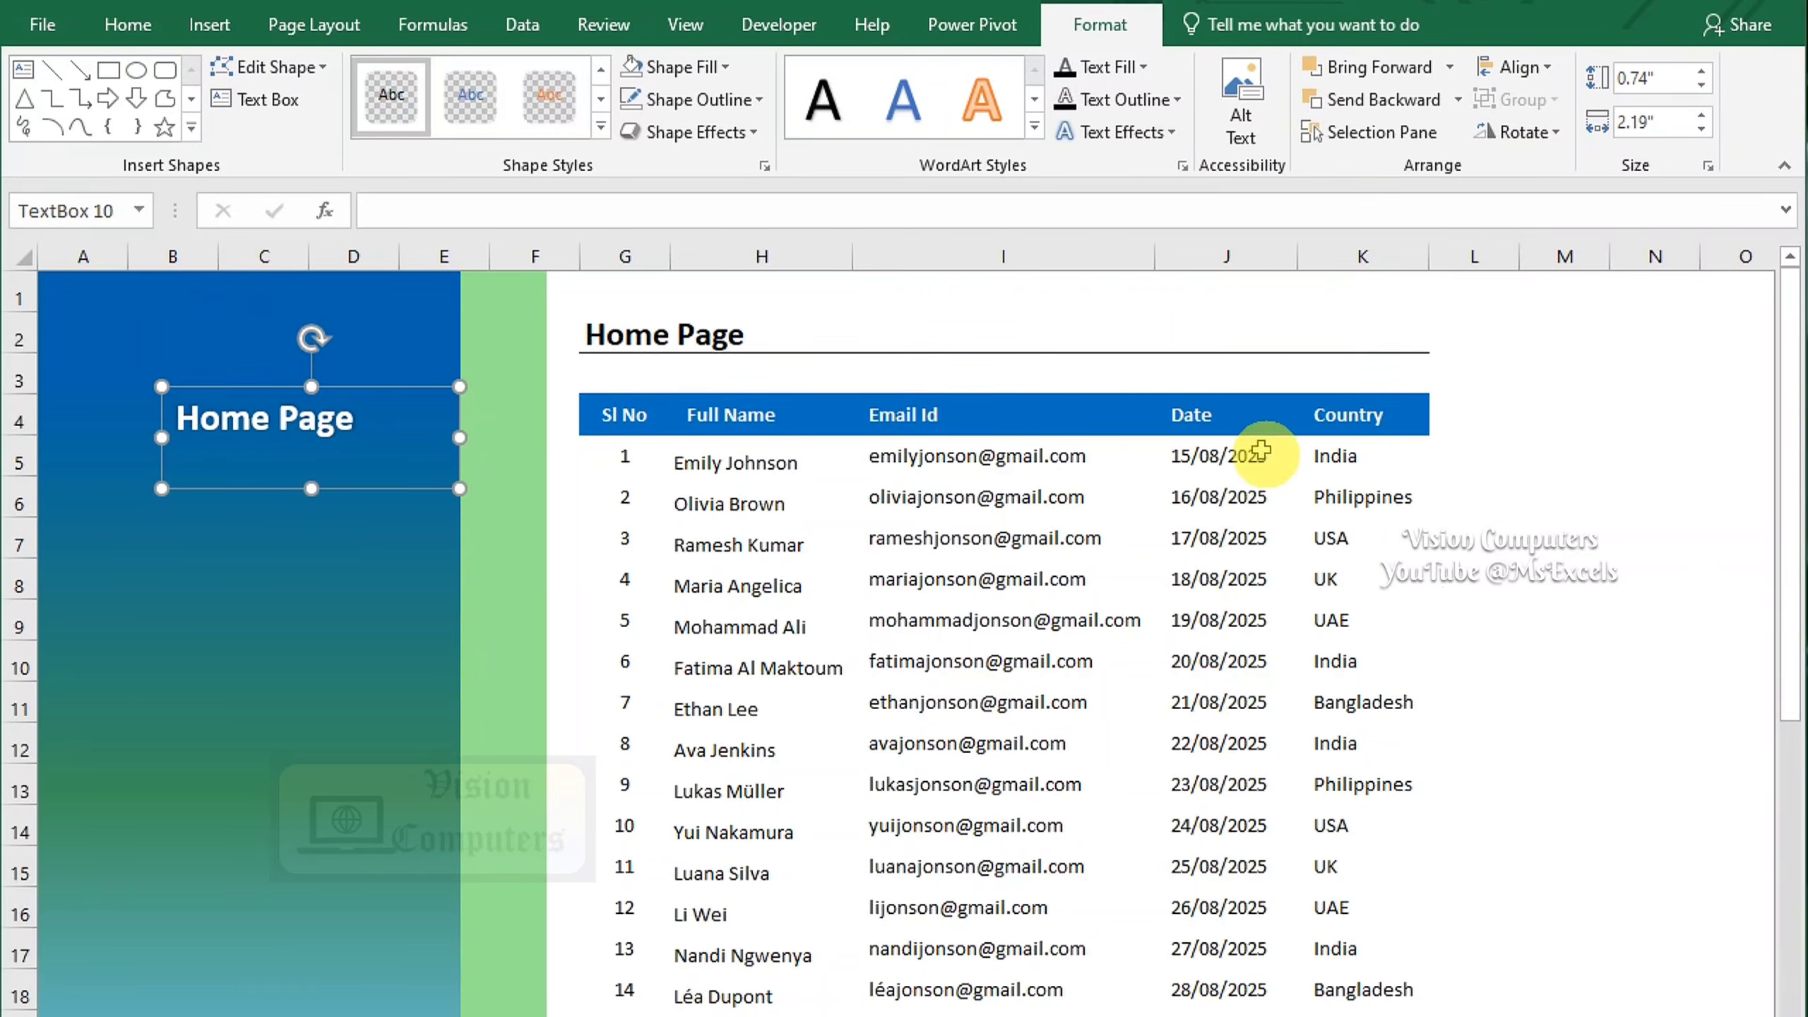
Copy the "Home Page" label down the gradient panel to make five labels, and nudge all five toward the green strip
left_click_drag(371, 490, 465, 931, "ctrl")
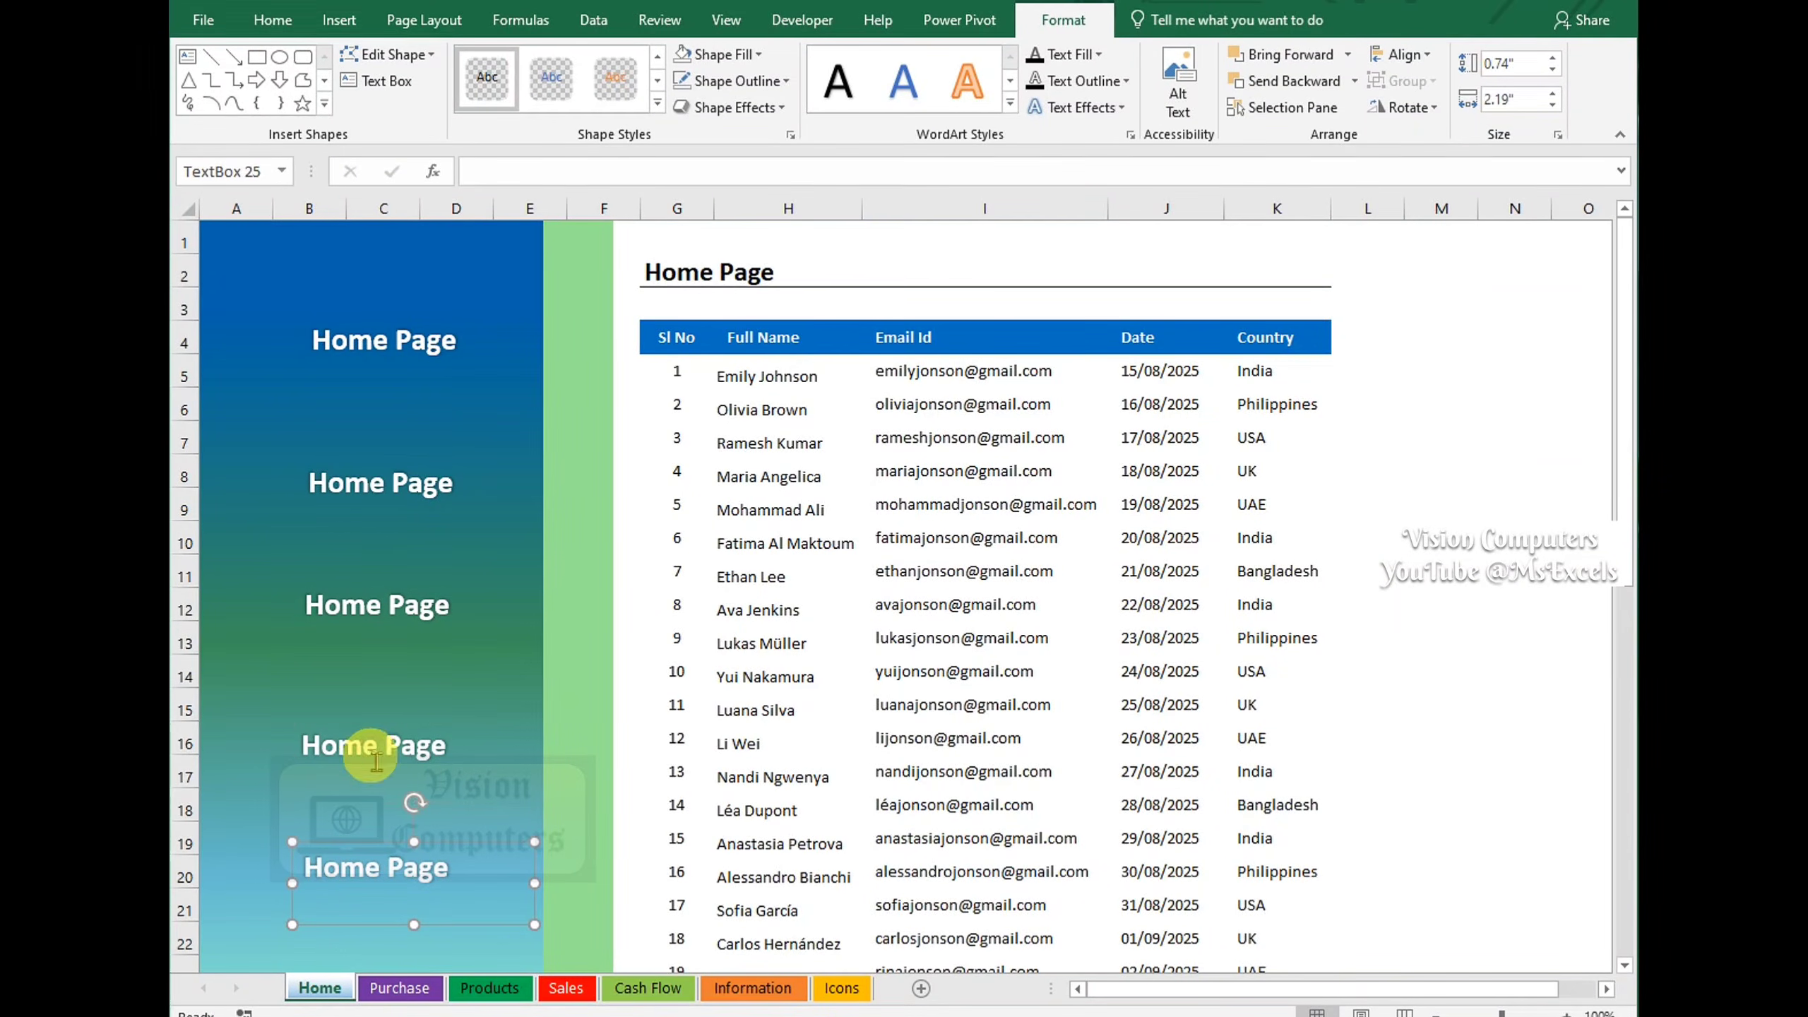
left_click(375, 756, "shift")
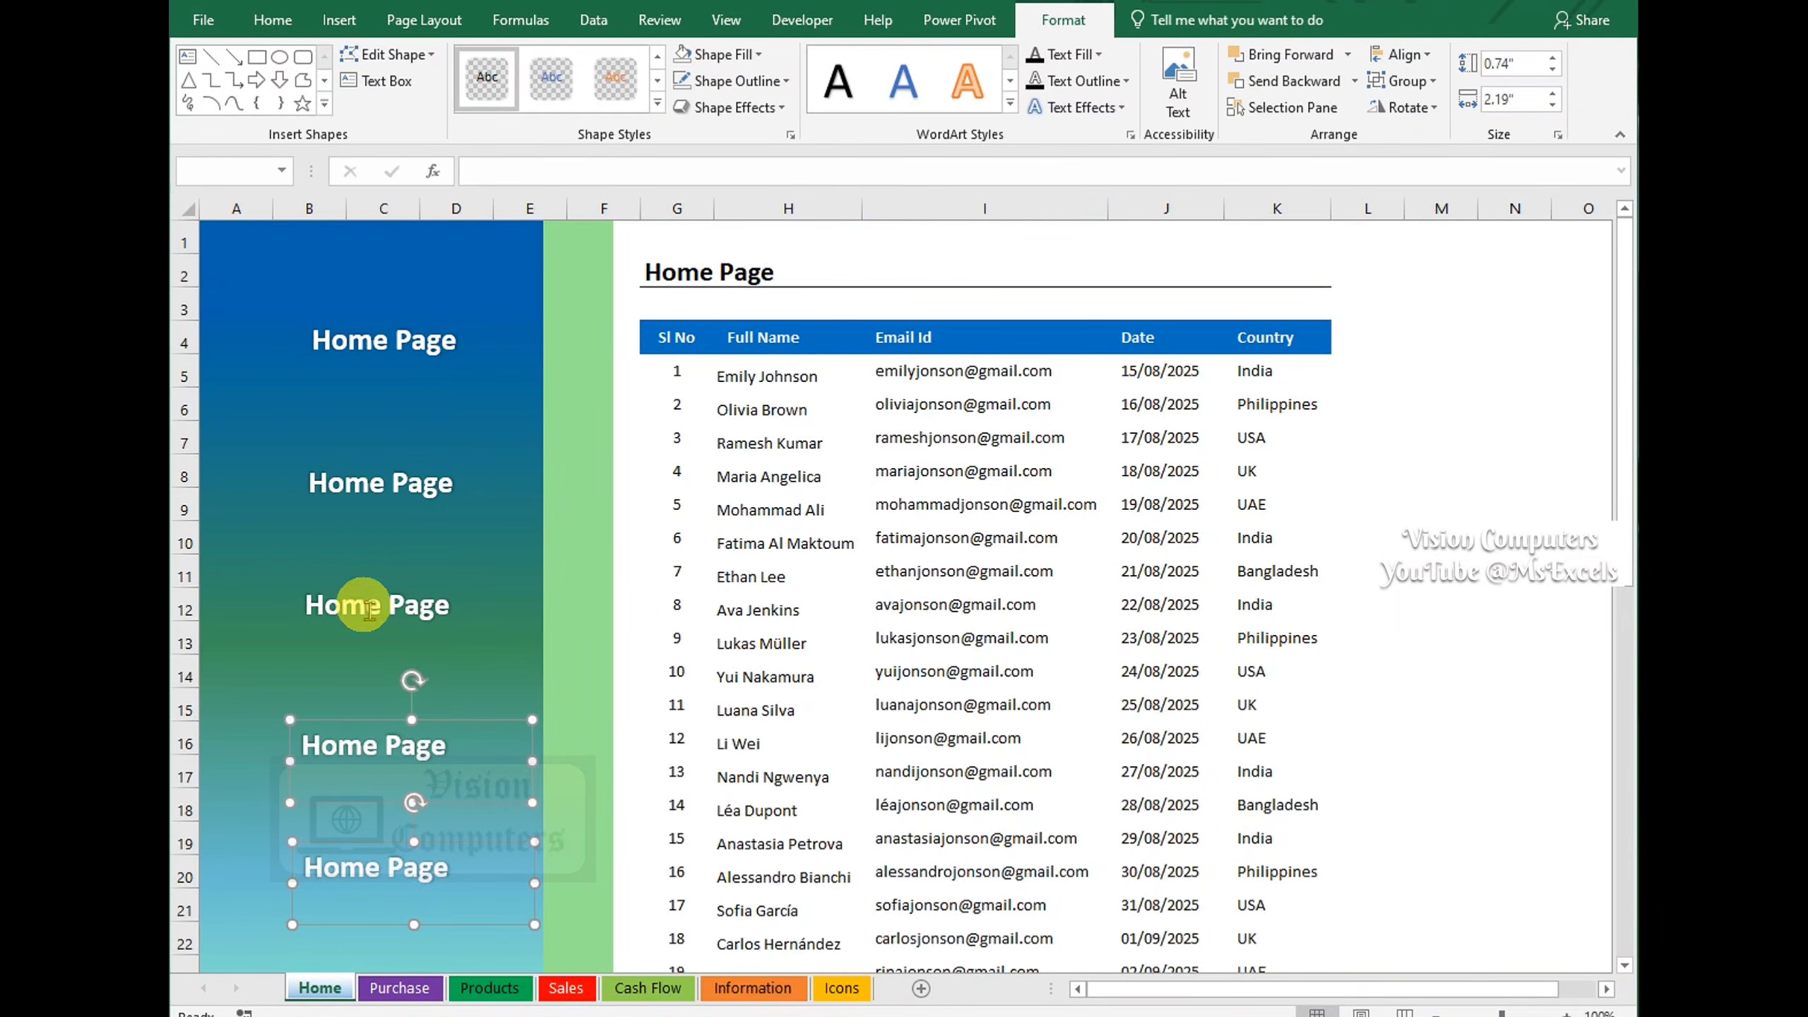
left_click(358, 605, "shift")
left_click(371, 484, "shift")
left_click(387, 333, "shift")
key("Right")
key("Right")
key("Right")
key("Right")
key("Right")
key("Right")
key("Right")
key("Right")
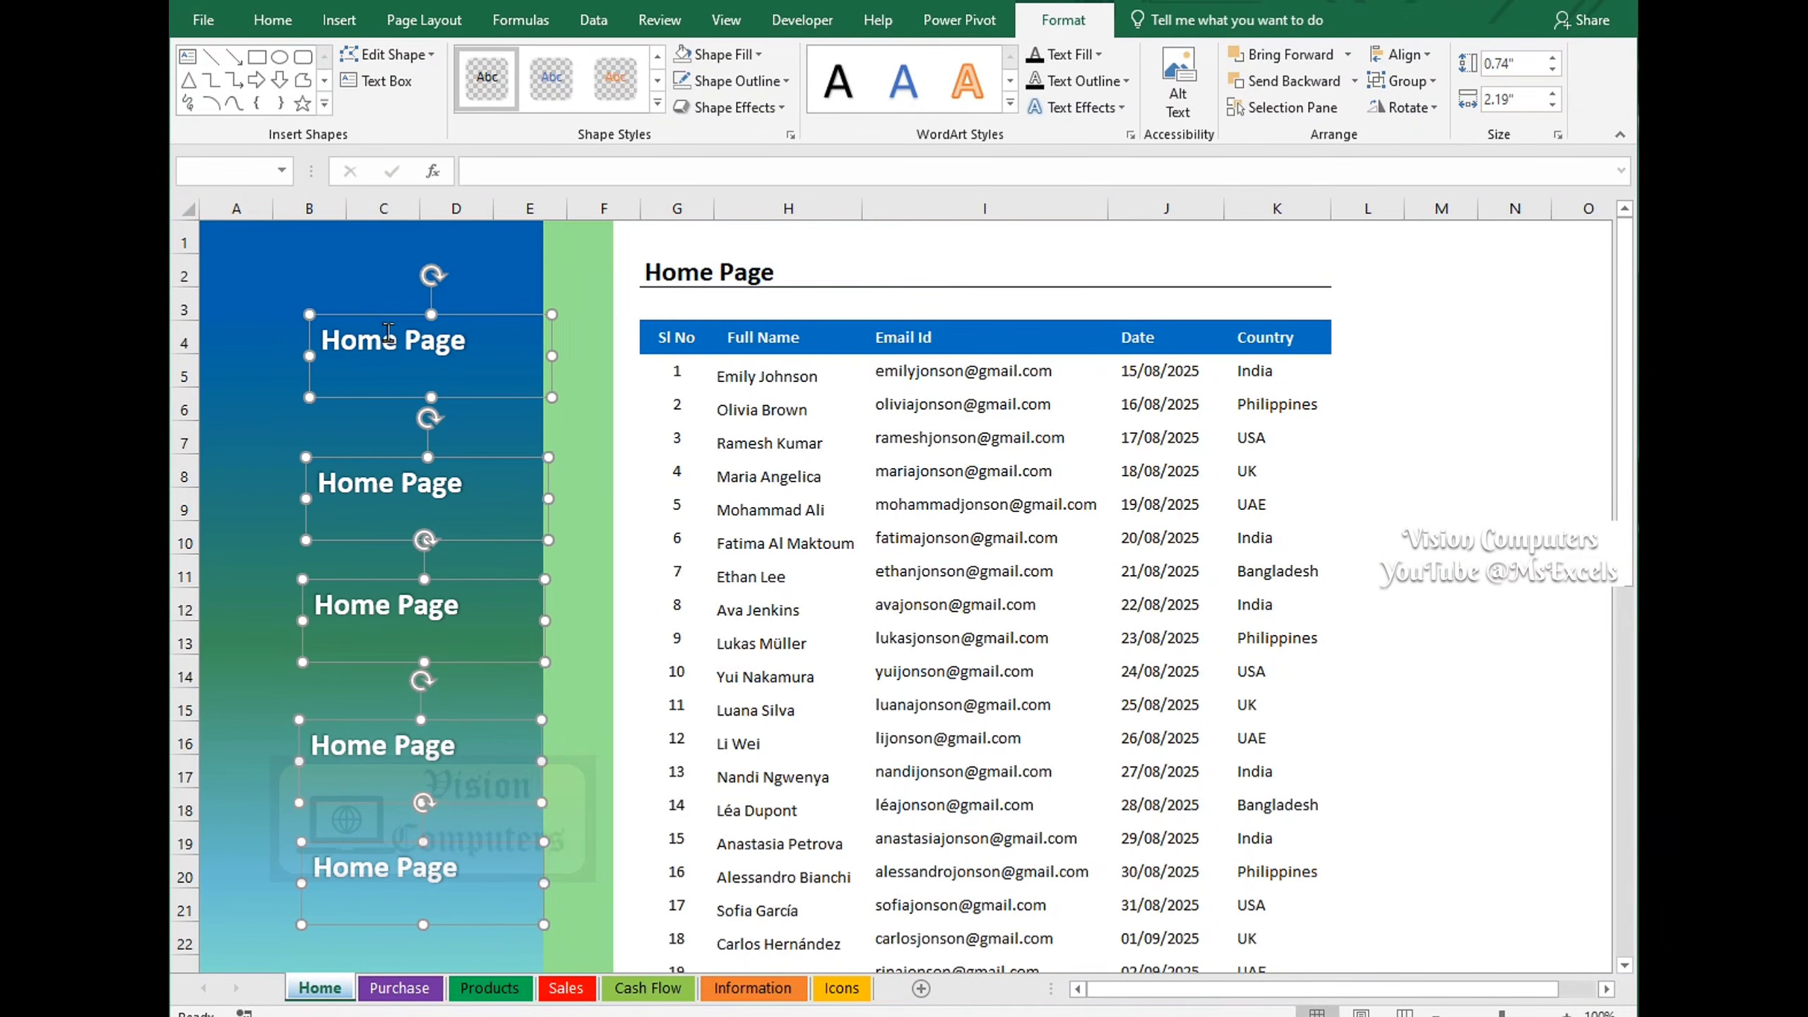
key("Right")
key("Right")
key("Right")
key("Right")
key("Right")
key("Right")
key("Right")
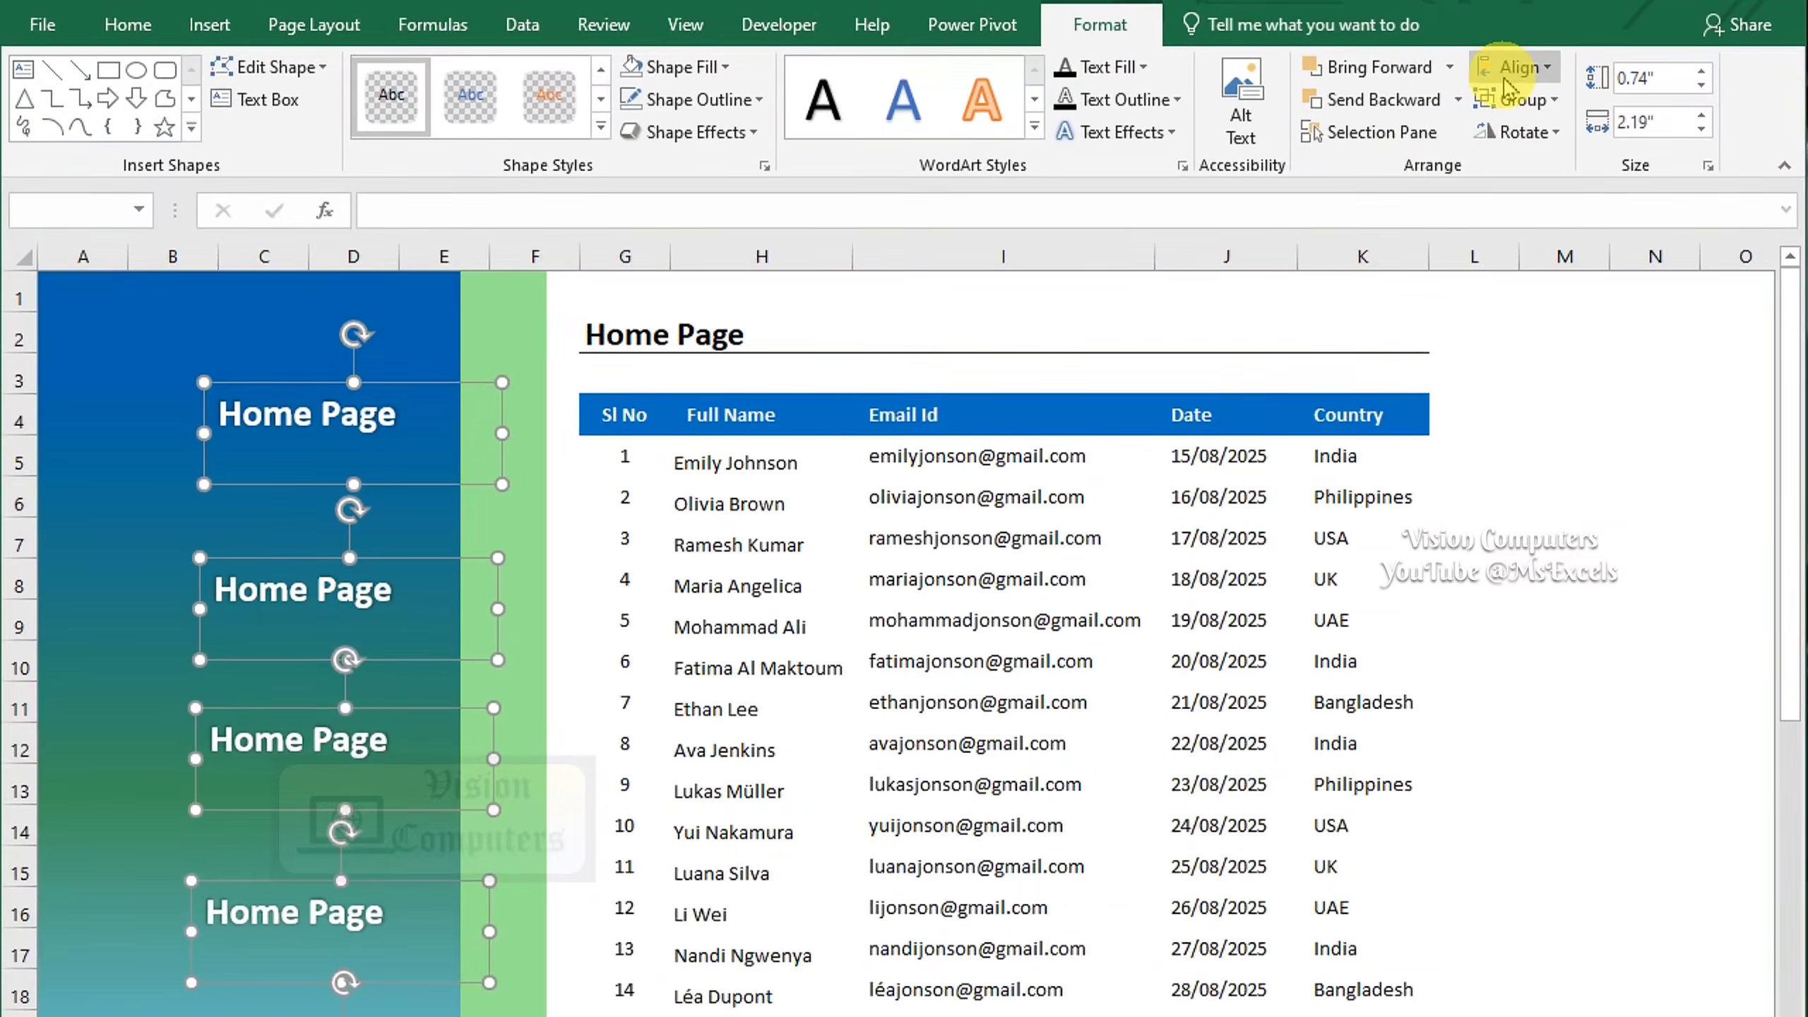
Align the five "Home Page" labels along their left edges and distribute them vertically
left_click(1399, 55)
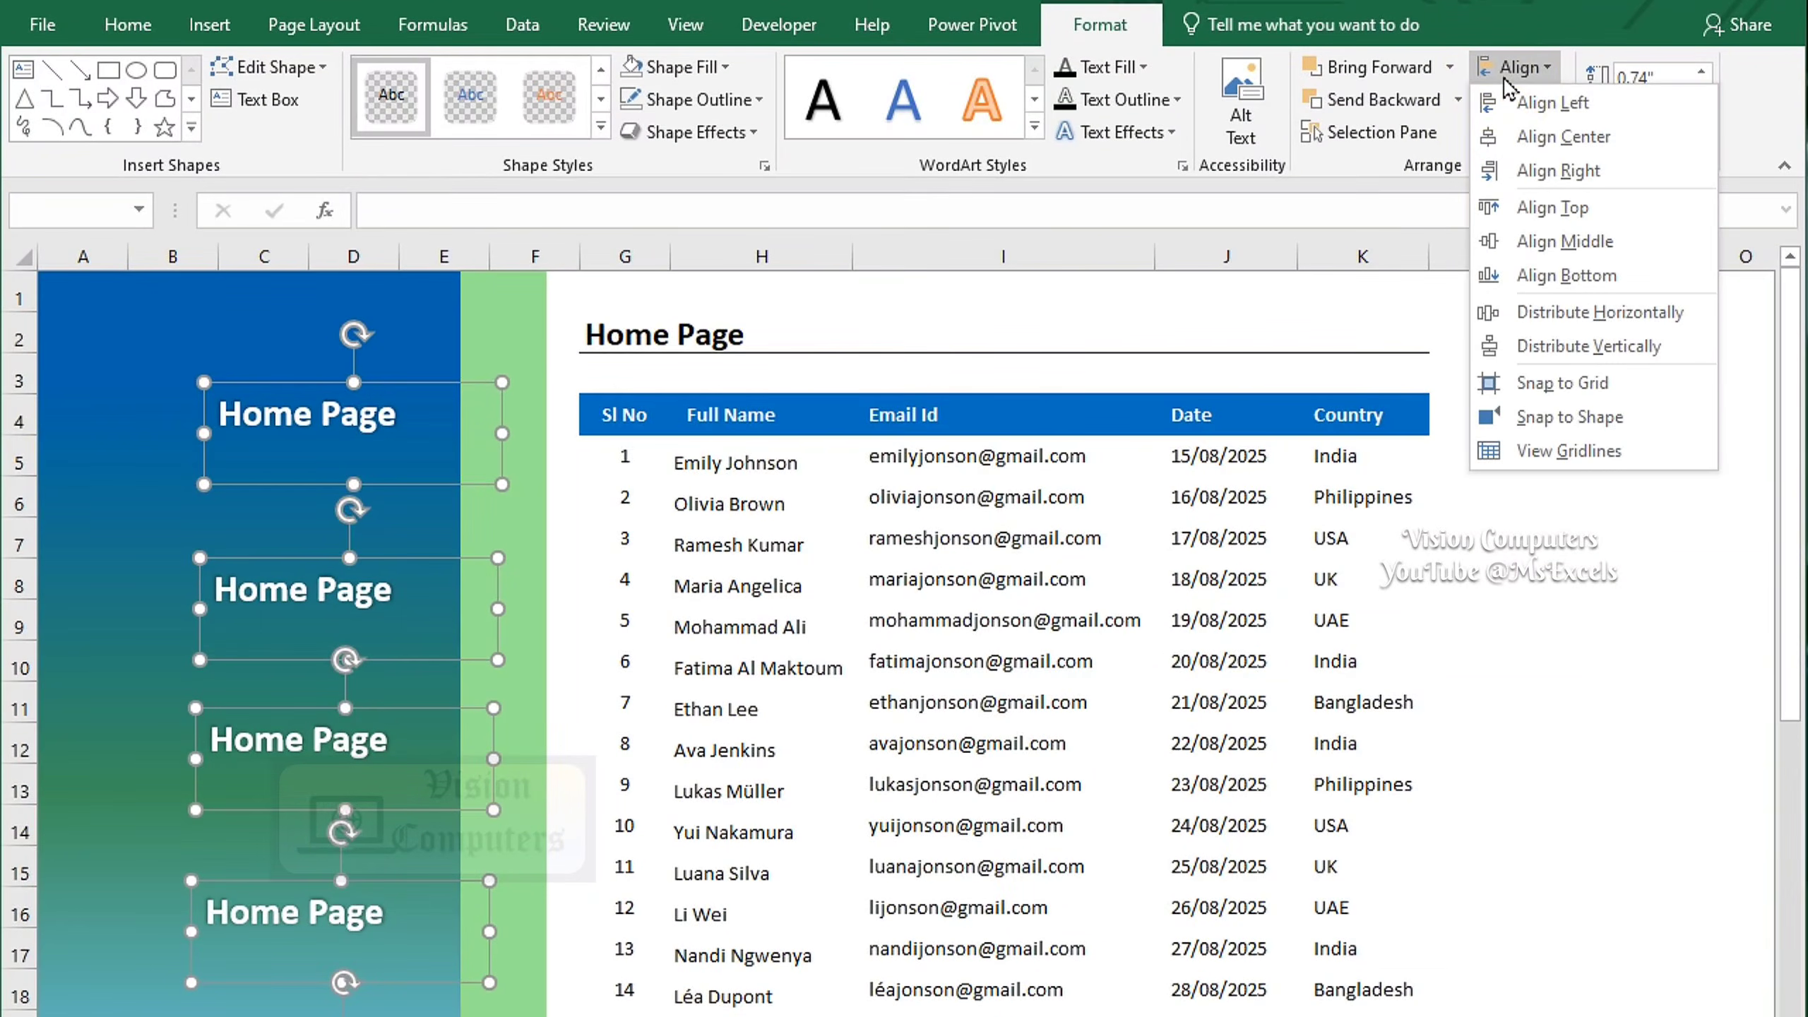
left_click(1551, 101)
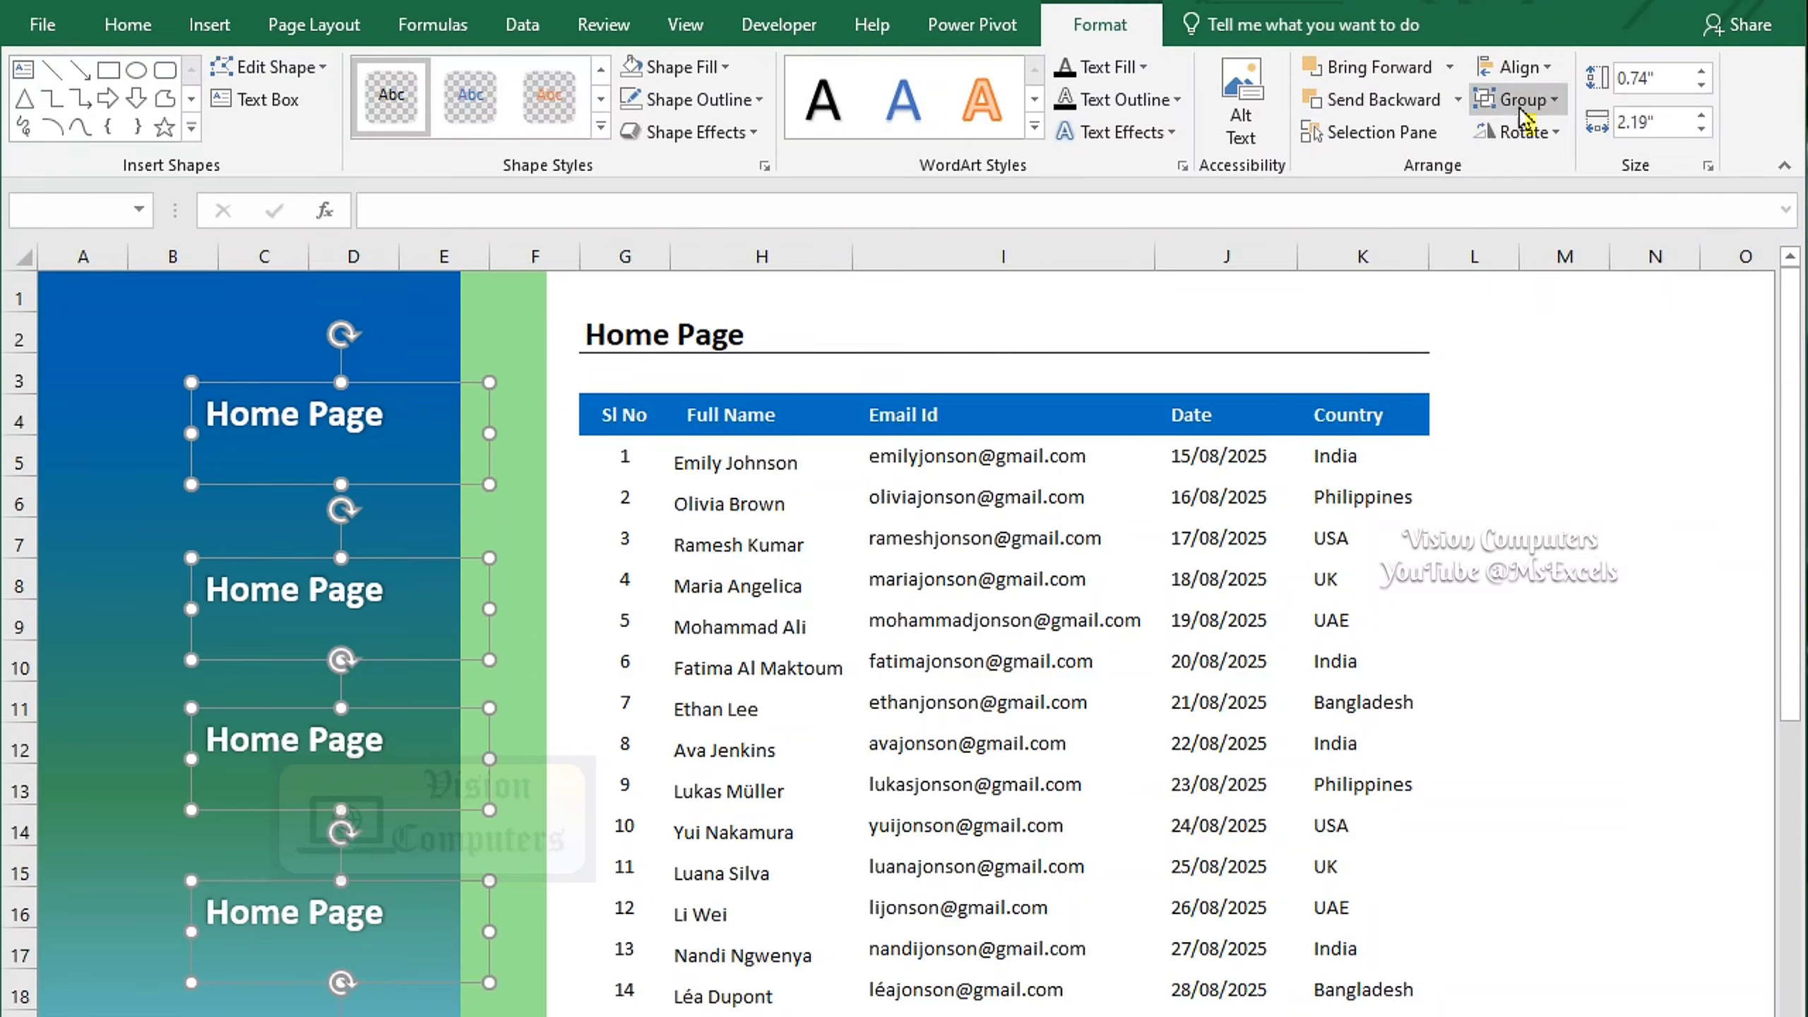
left_click(1520, 68)
left_click(1558, 346)
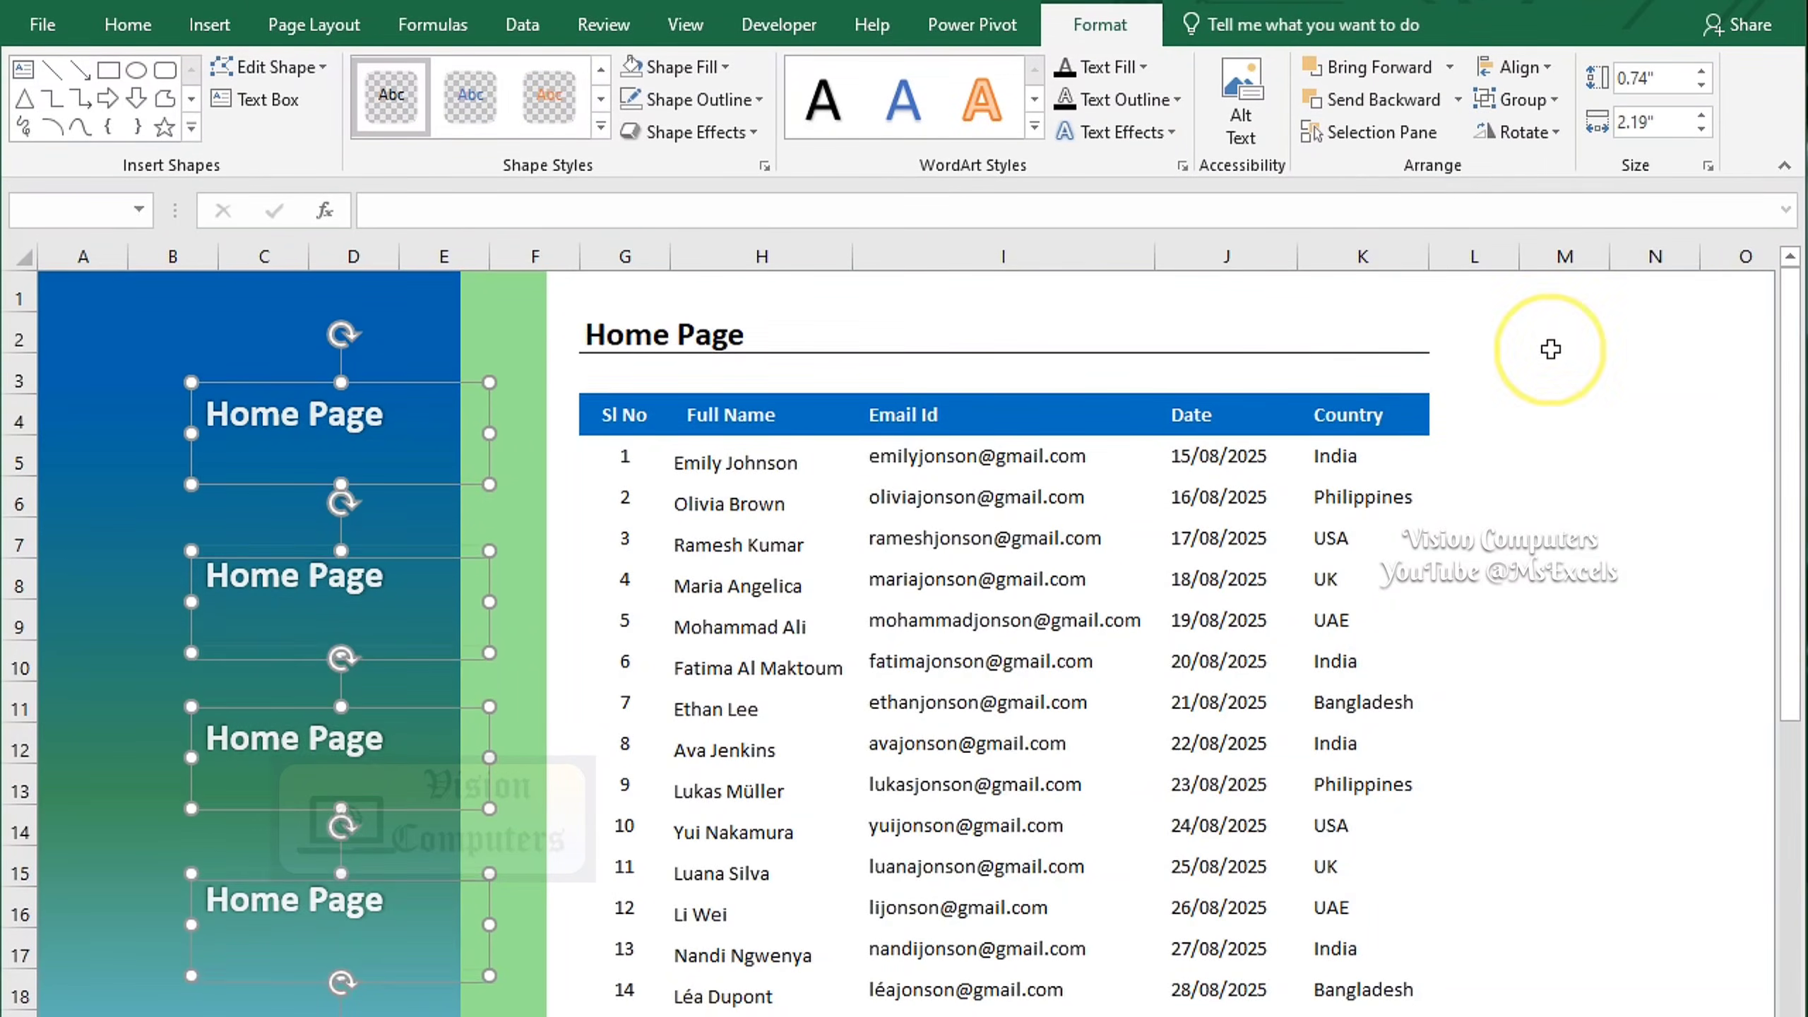
left_click(614, 769)
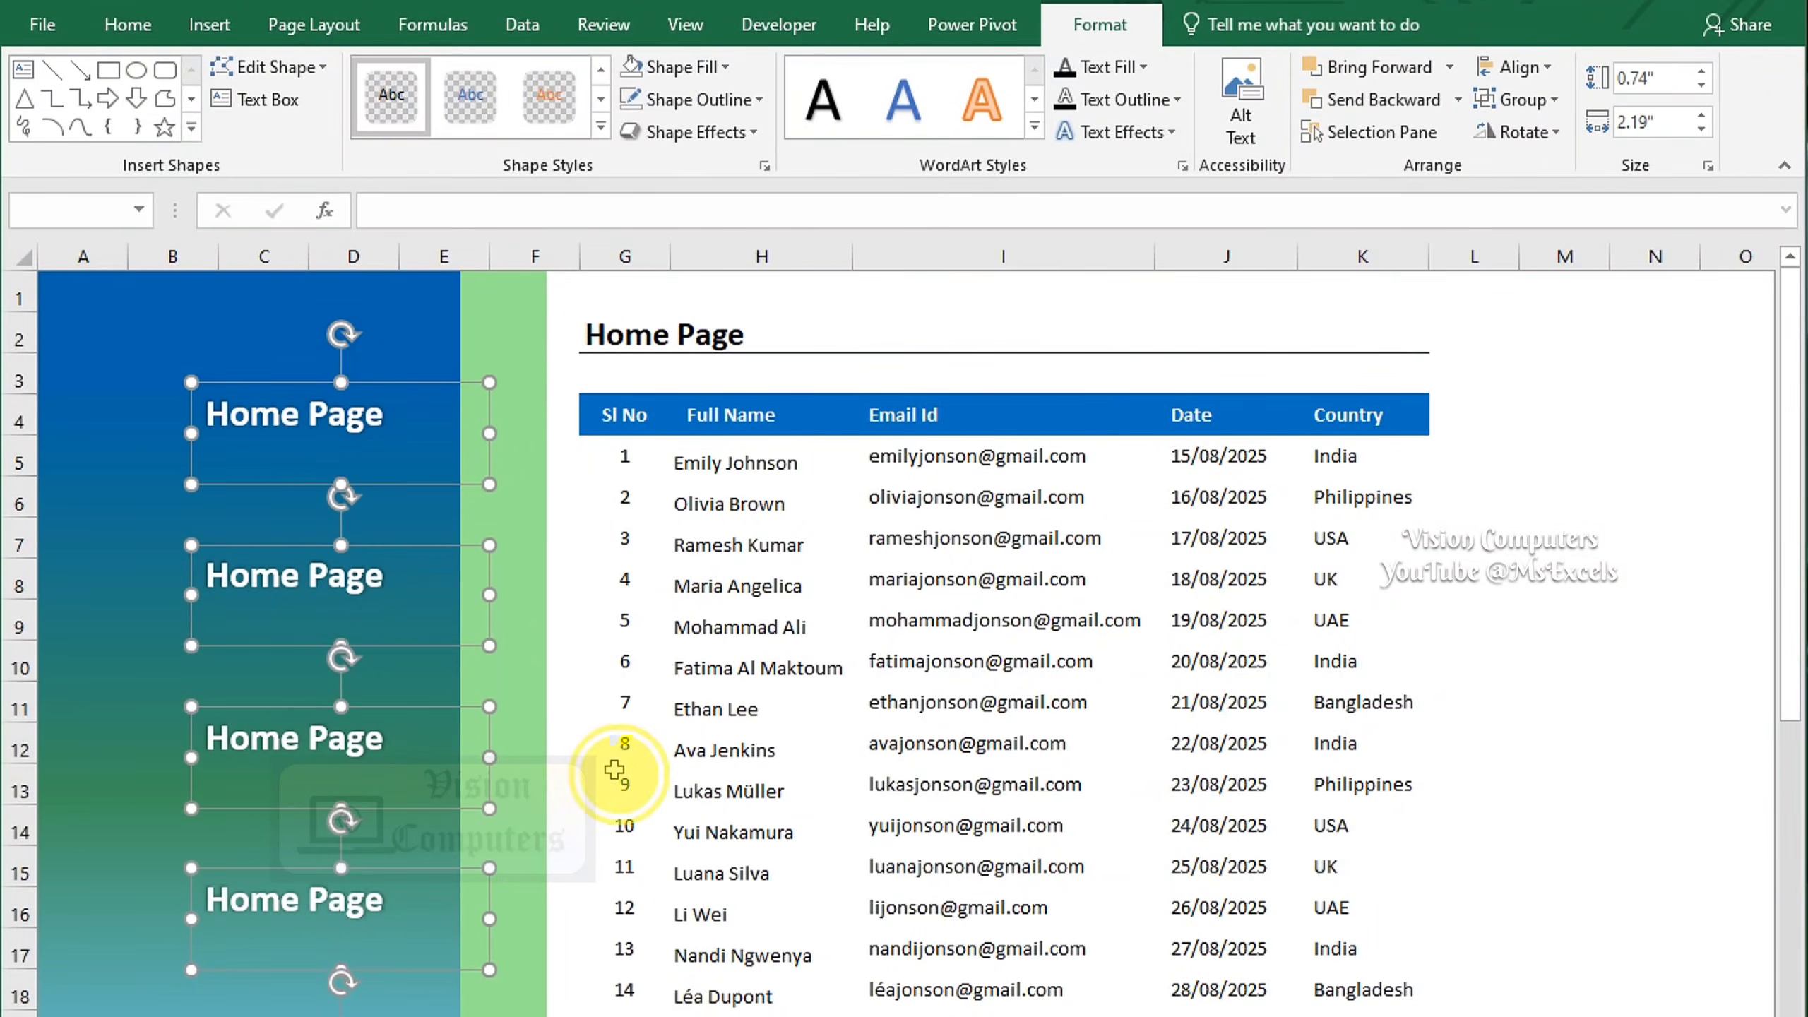
Search the icon library for "Home" and insert the house icon with a chimney and two windows
left_click(195, 28)
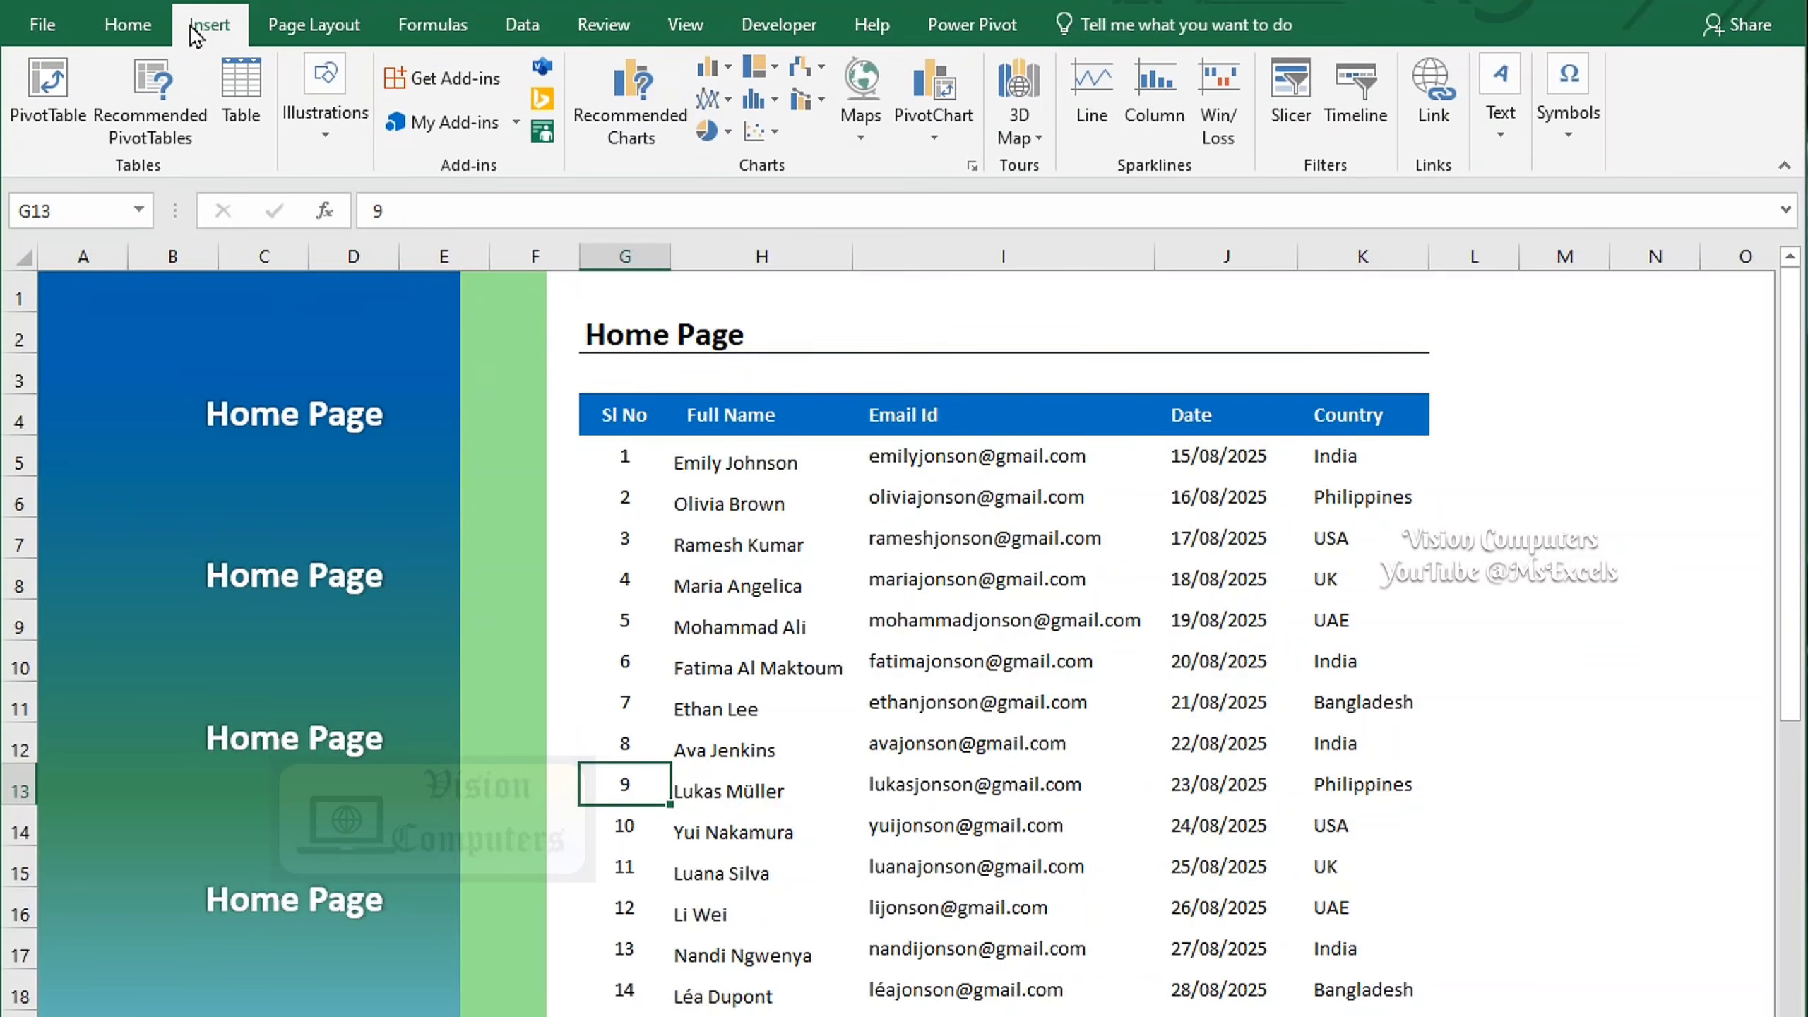
left_click(325, 106)
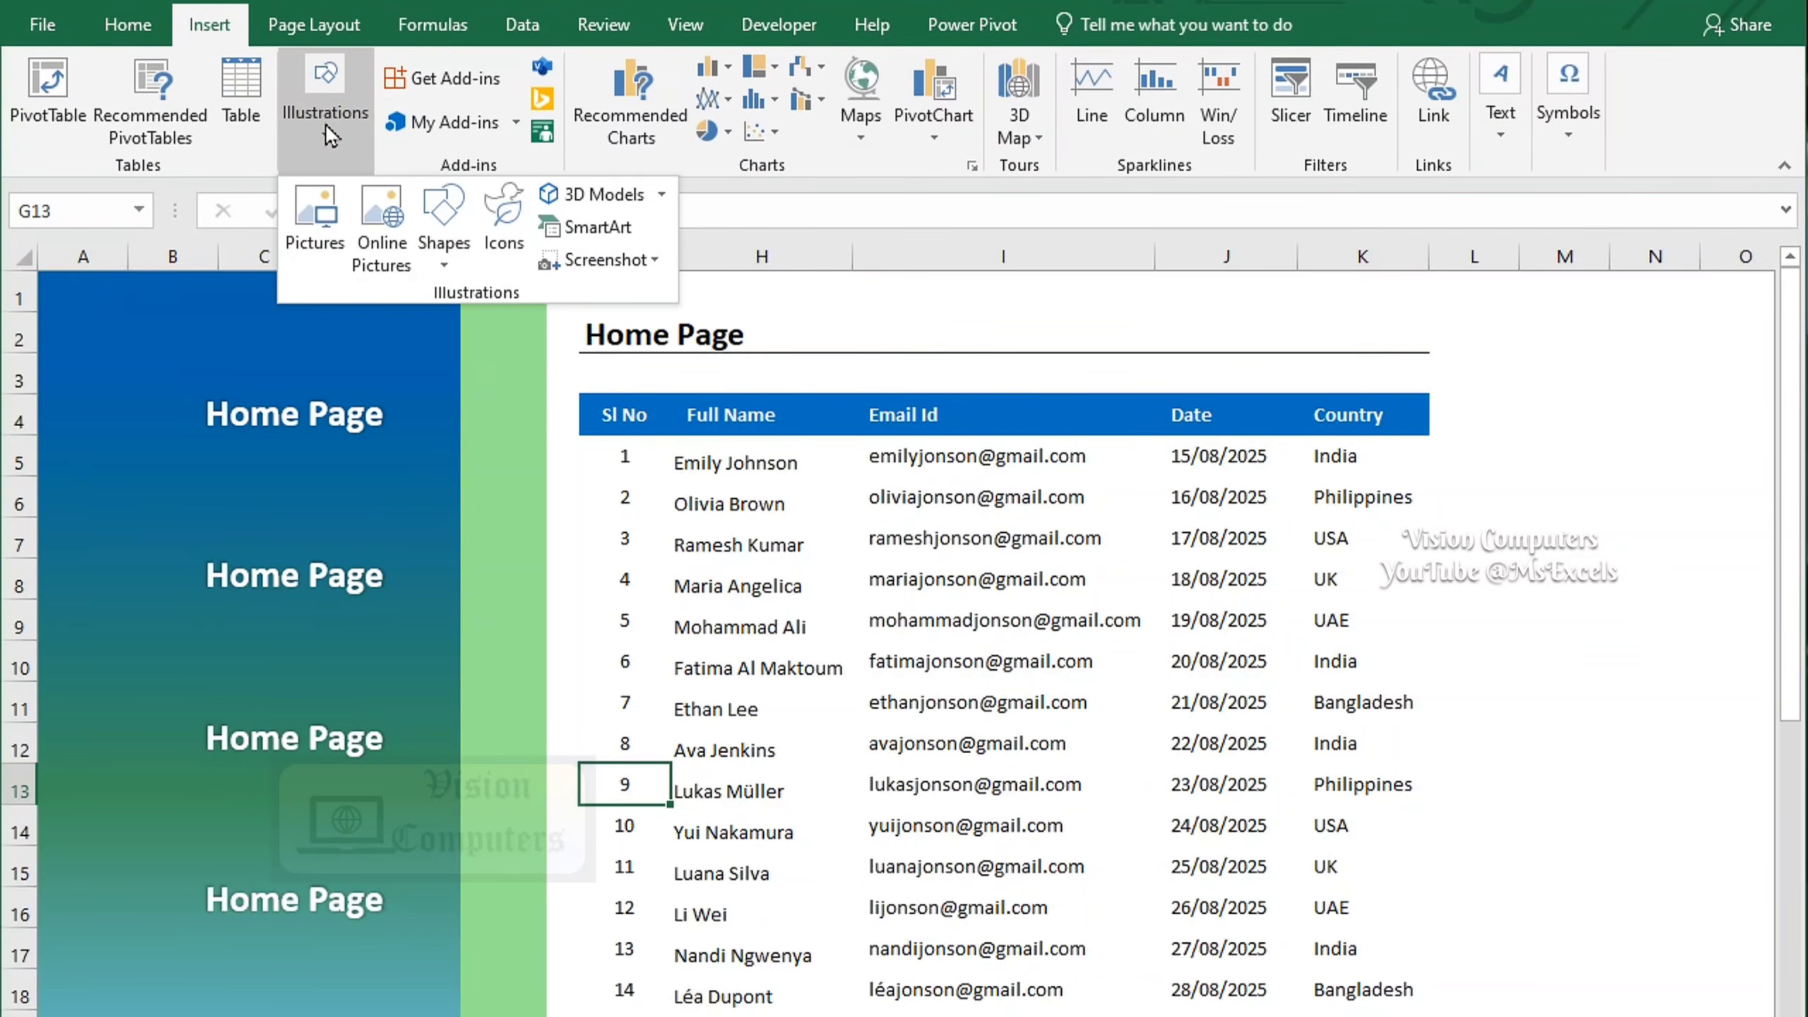
left_click(502, 229)
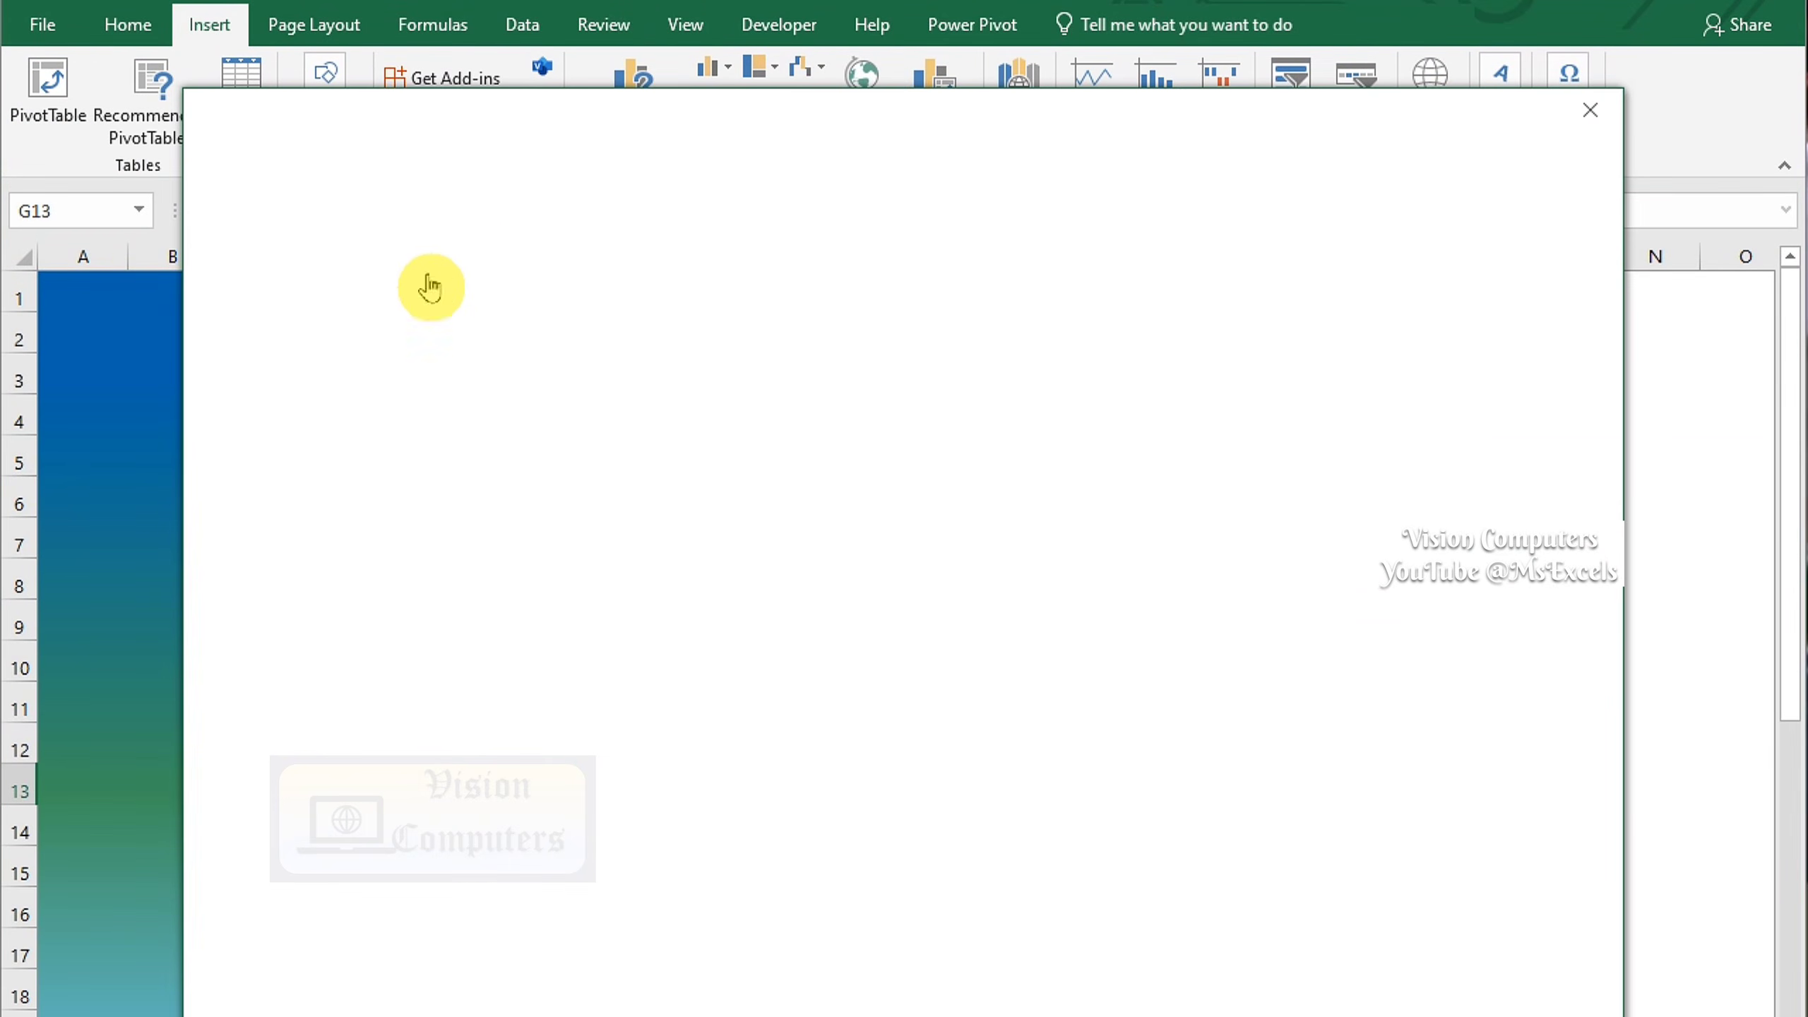
type("Home")
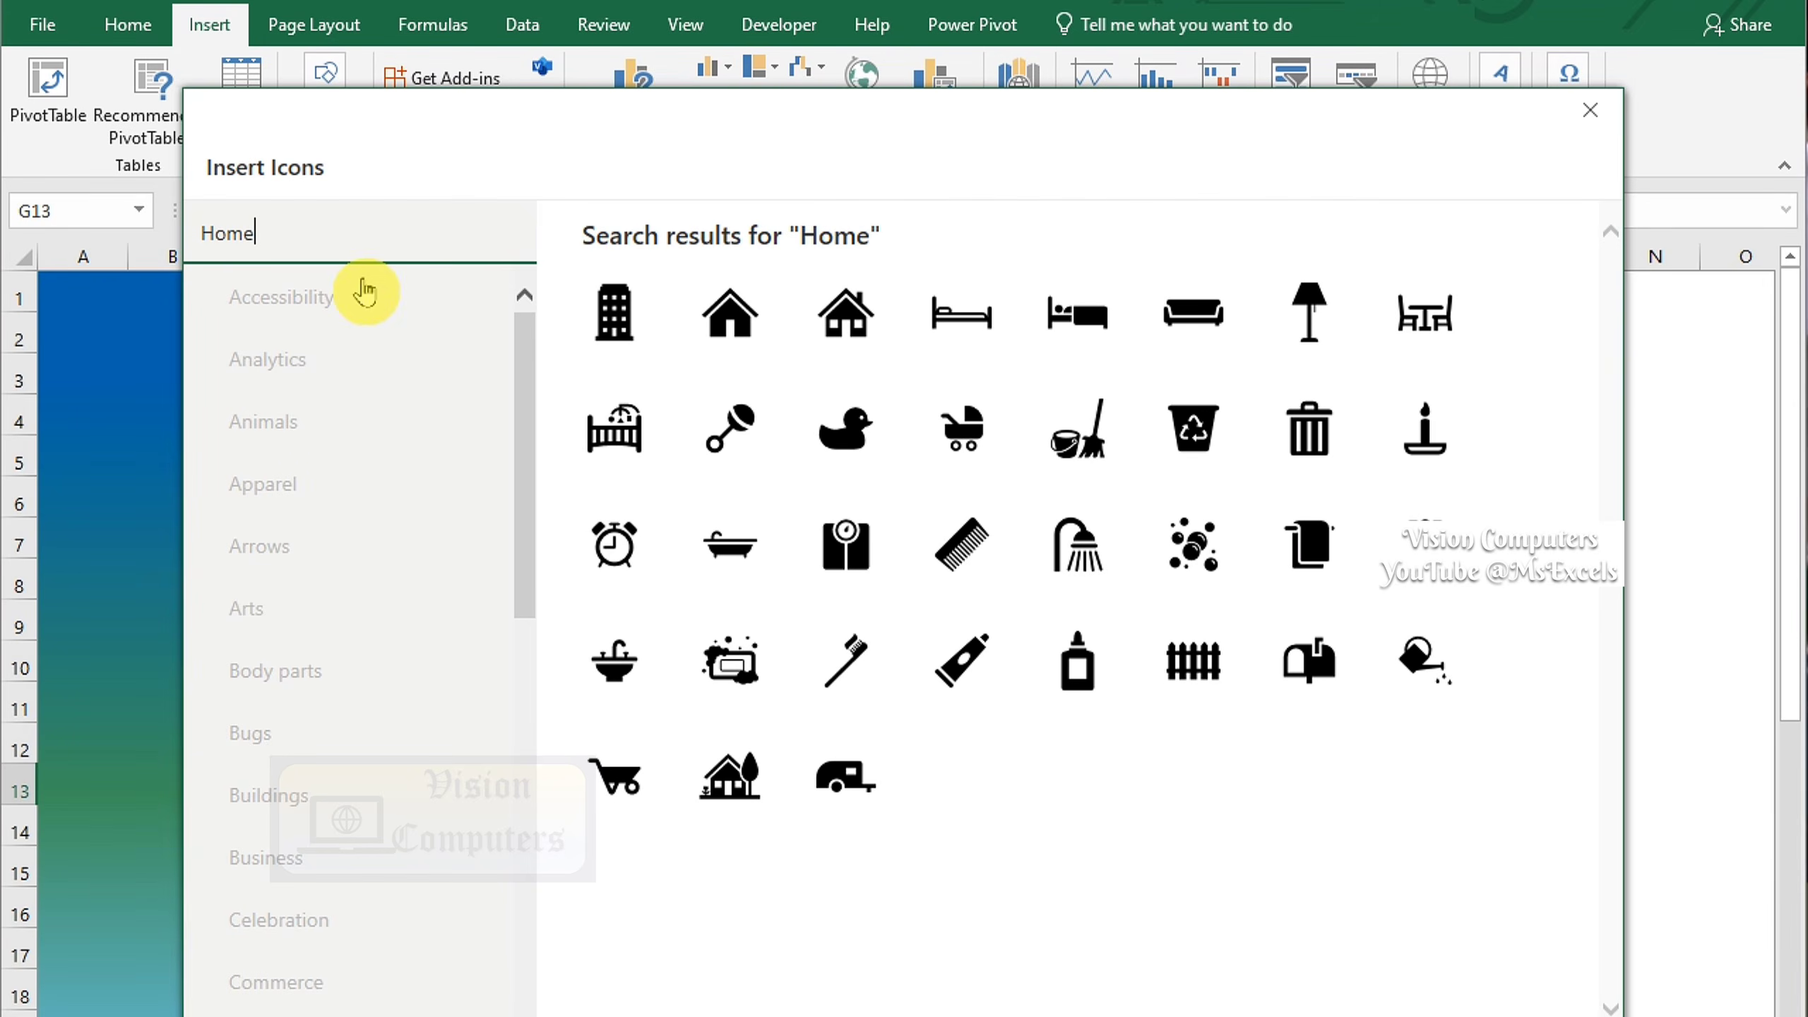
left_click(836, 352)
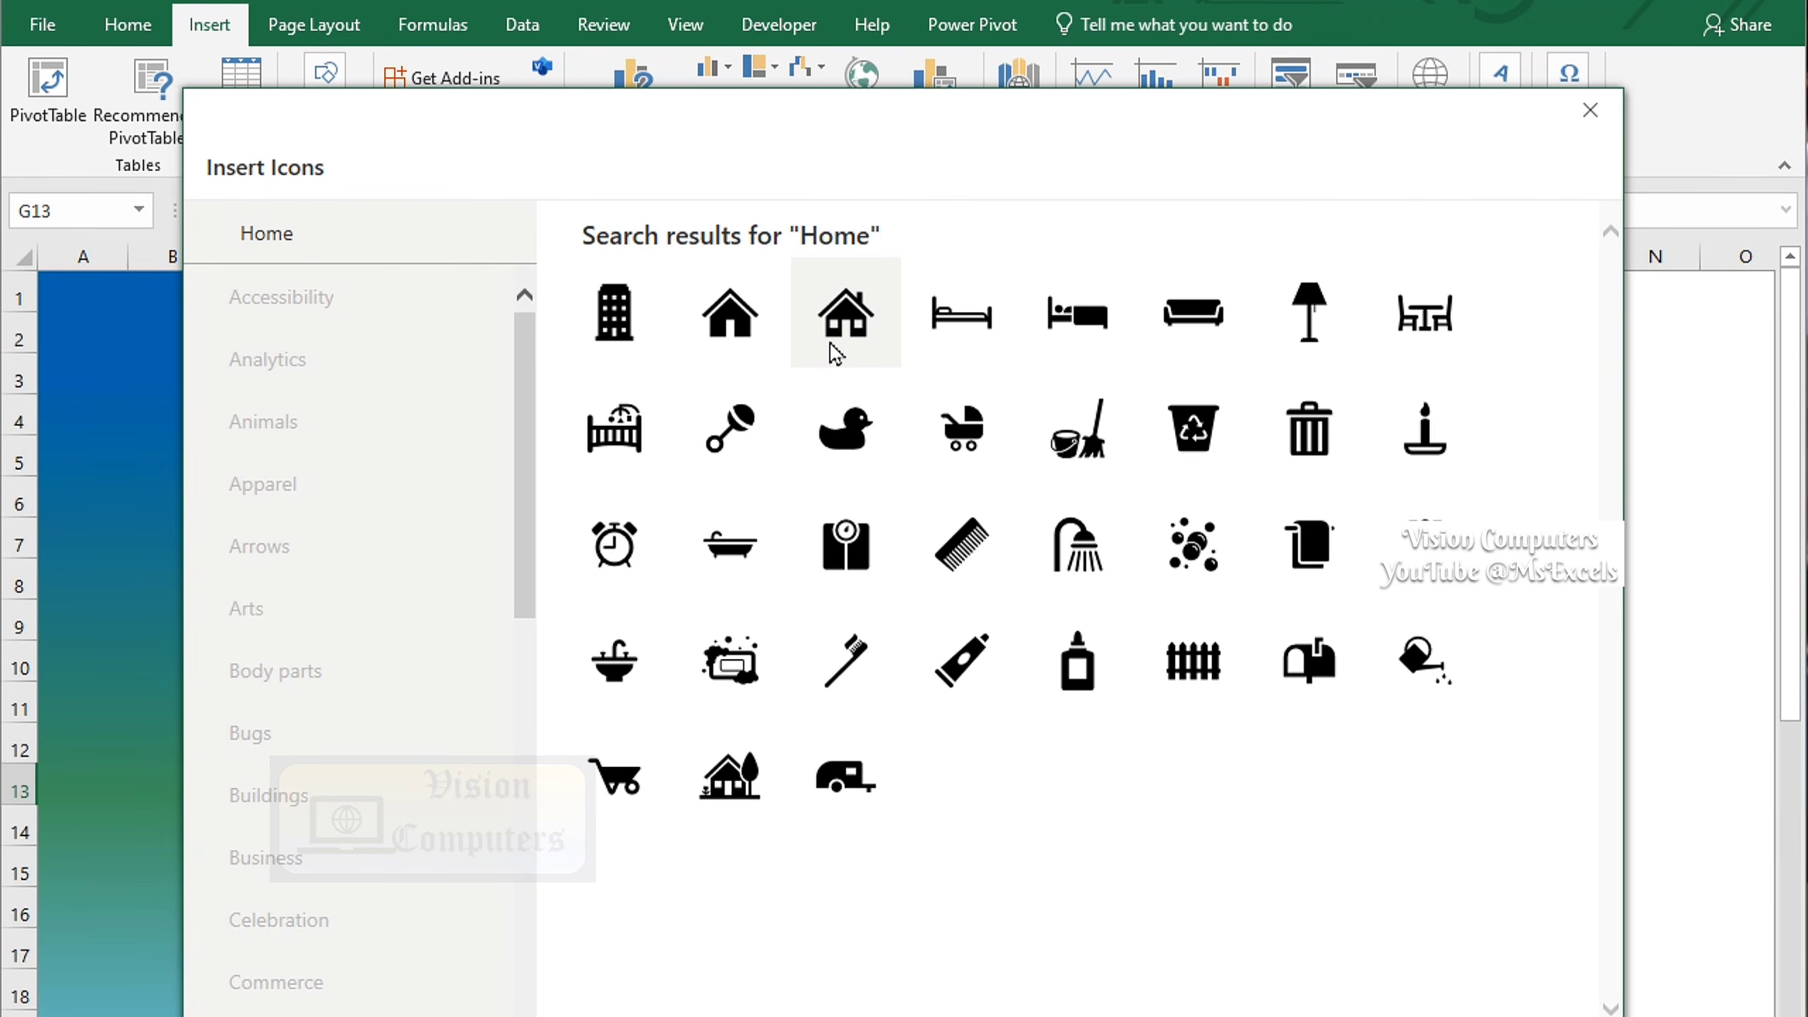
left_click(1345, 1014)
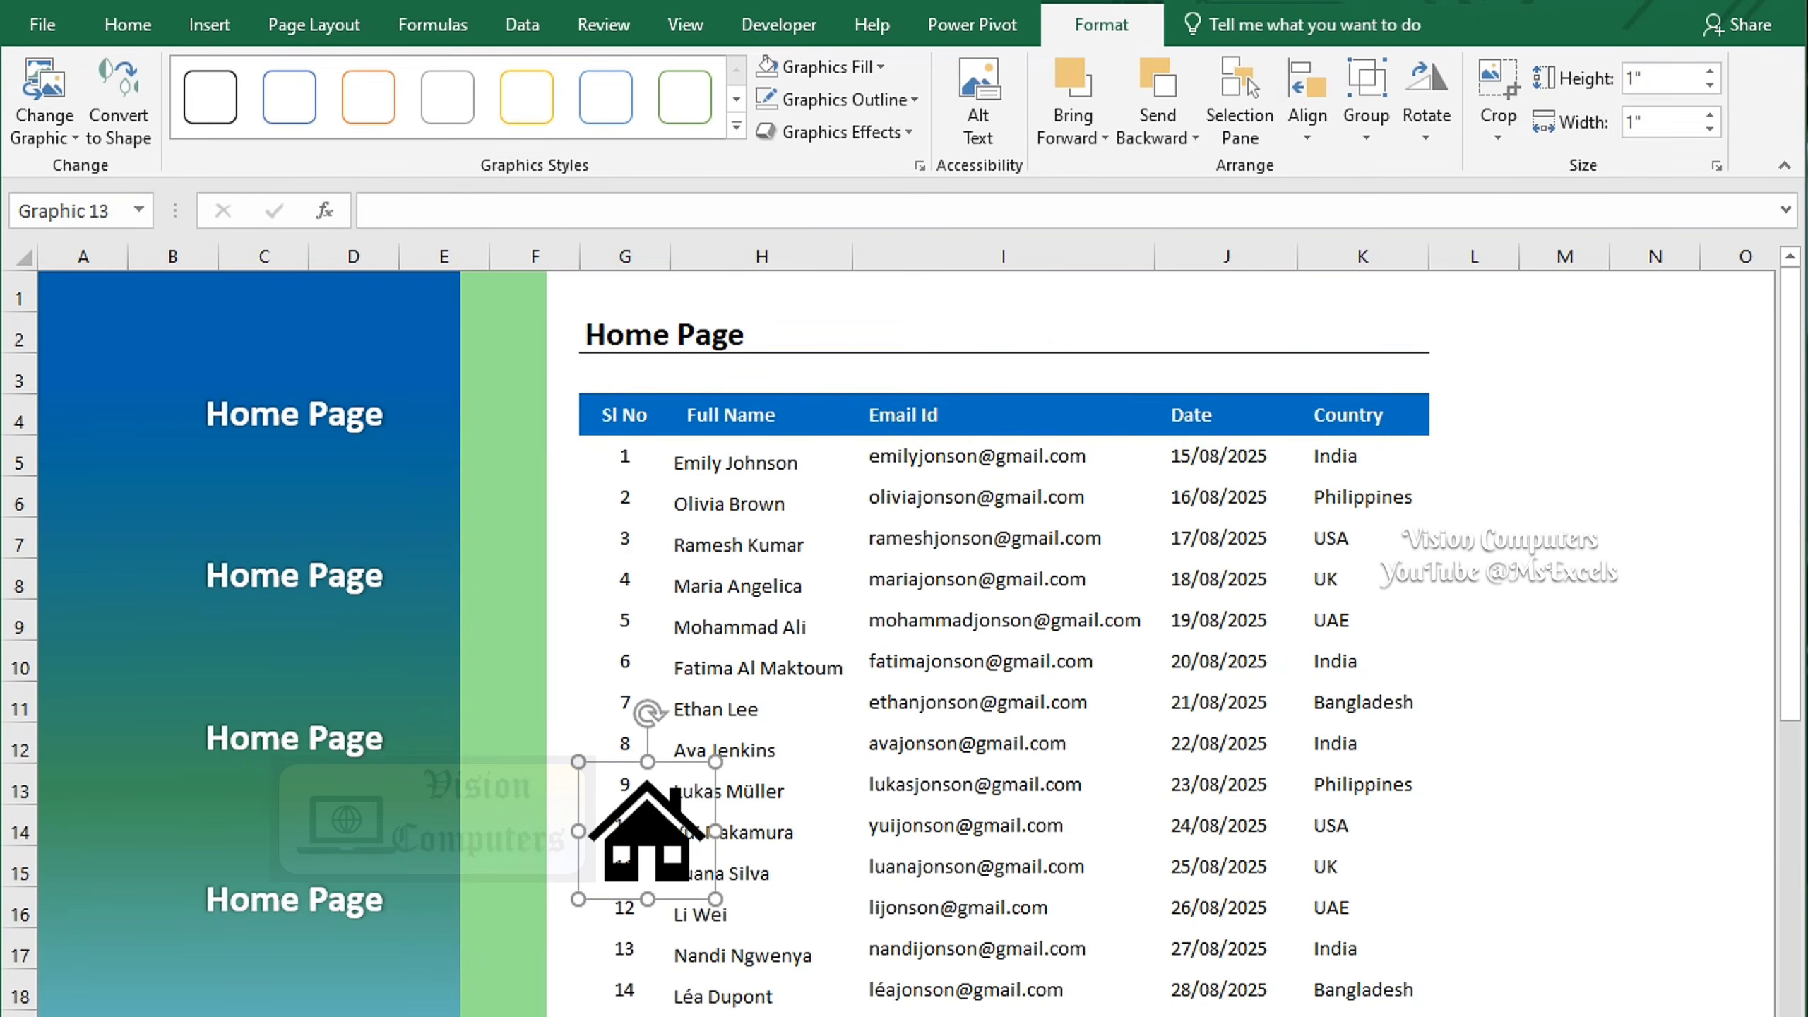
Fill the house icon white and place it at 0.7" by 0.7" beside the first "Home Page" label
left_click(819, 68)
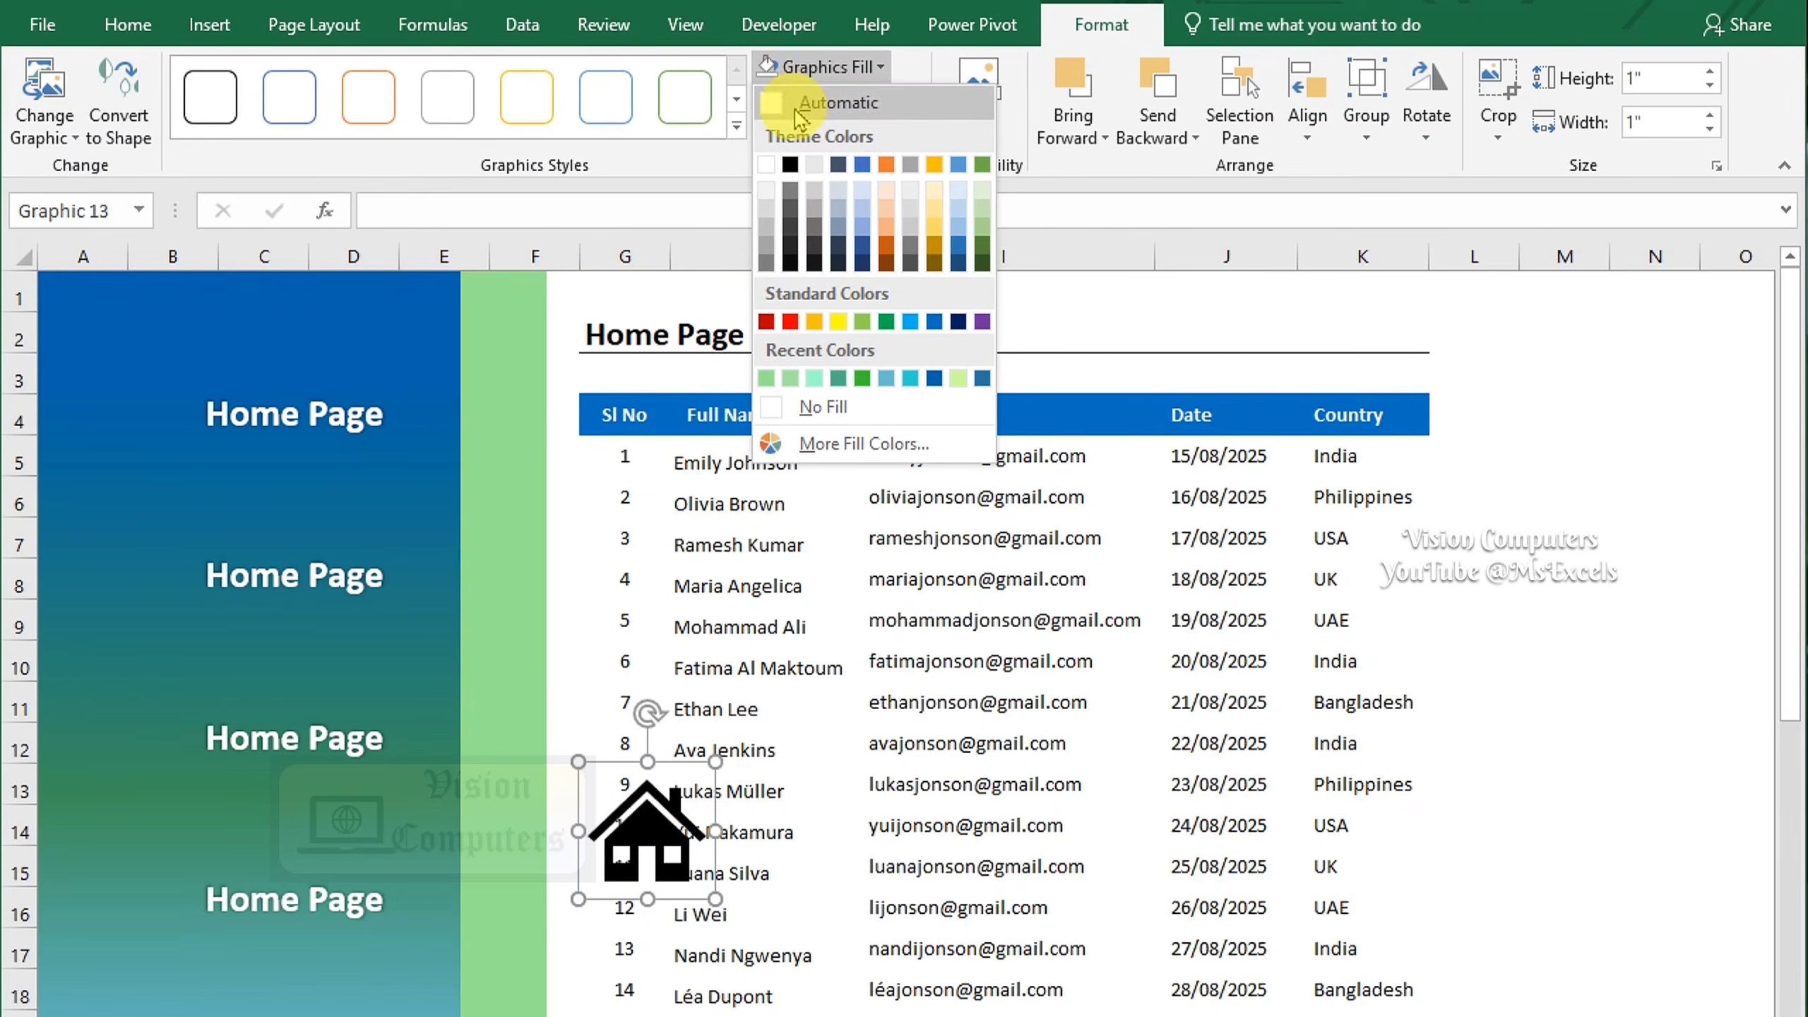
left_click(765, 170)
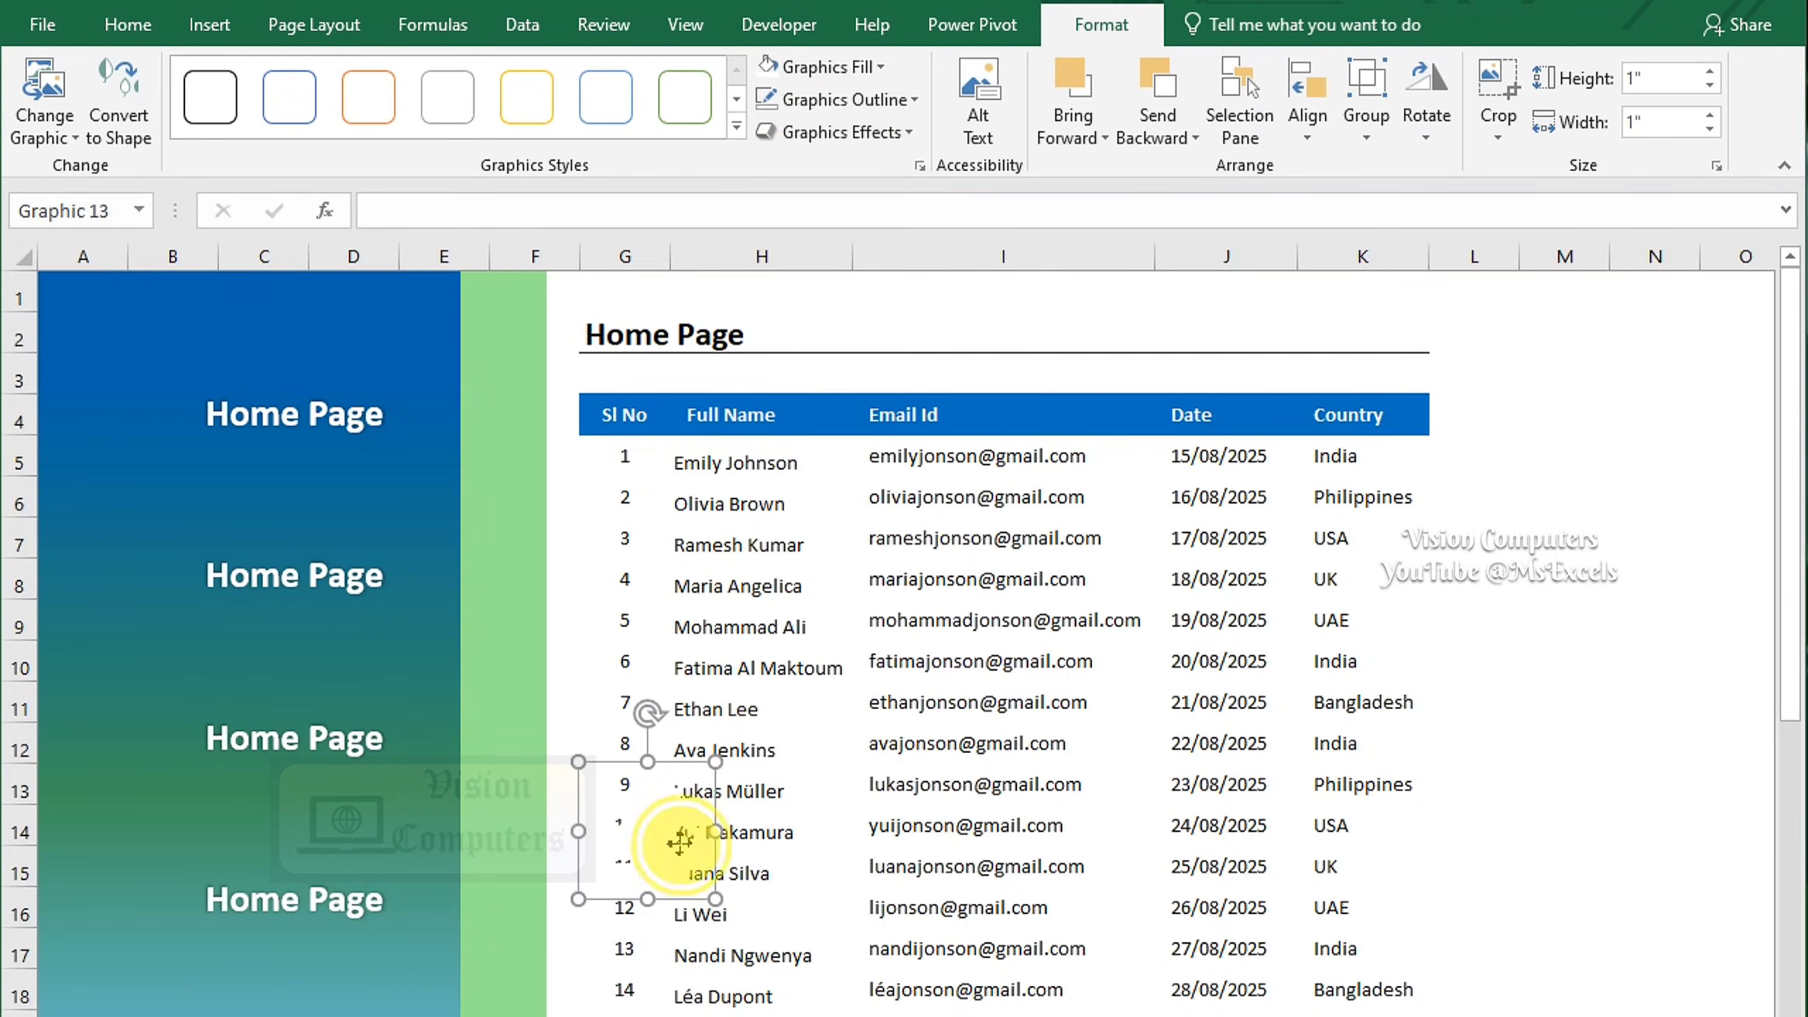
left_click_drag(680, 845, 217, 463)
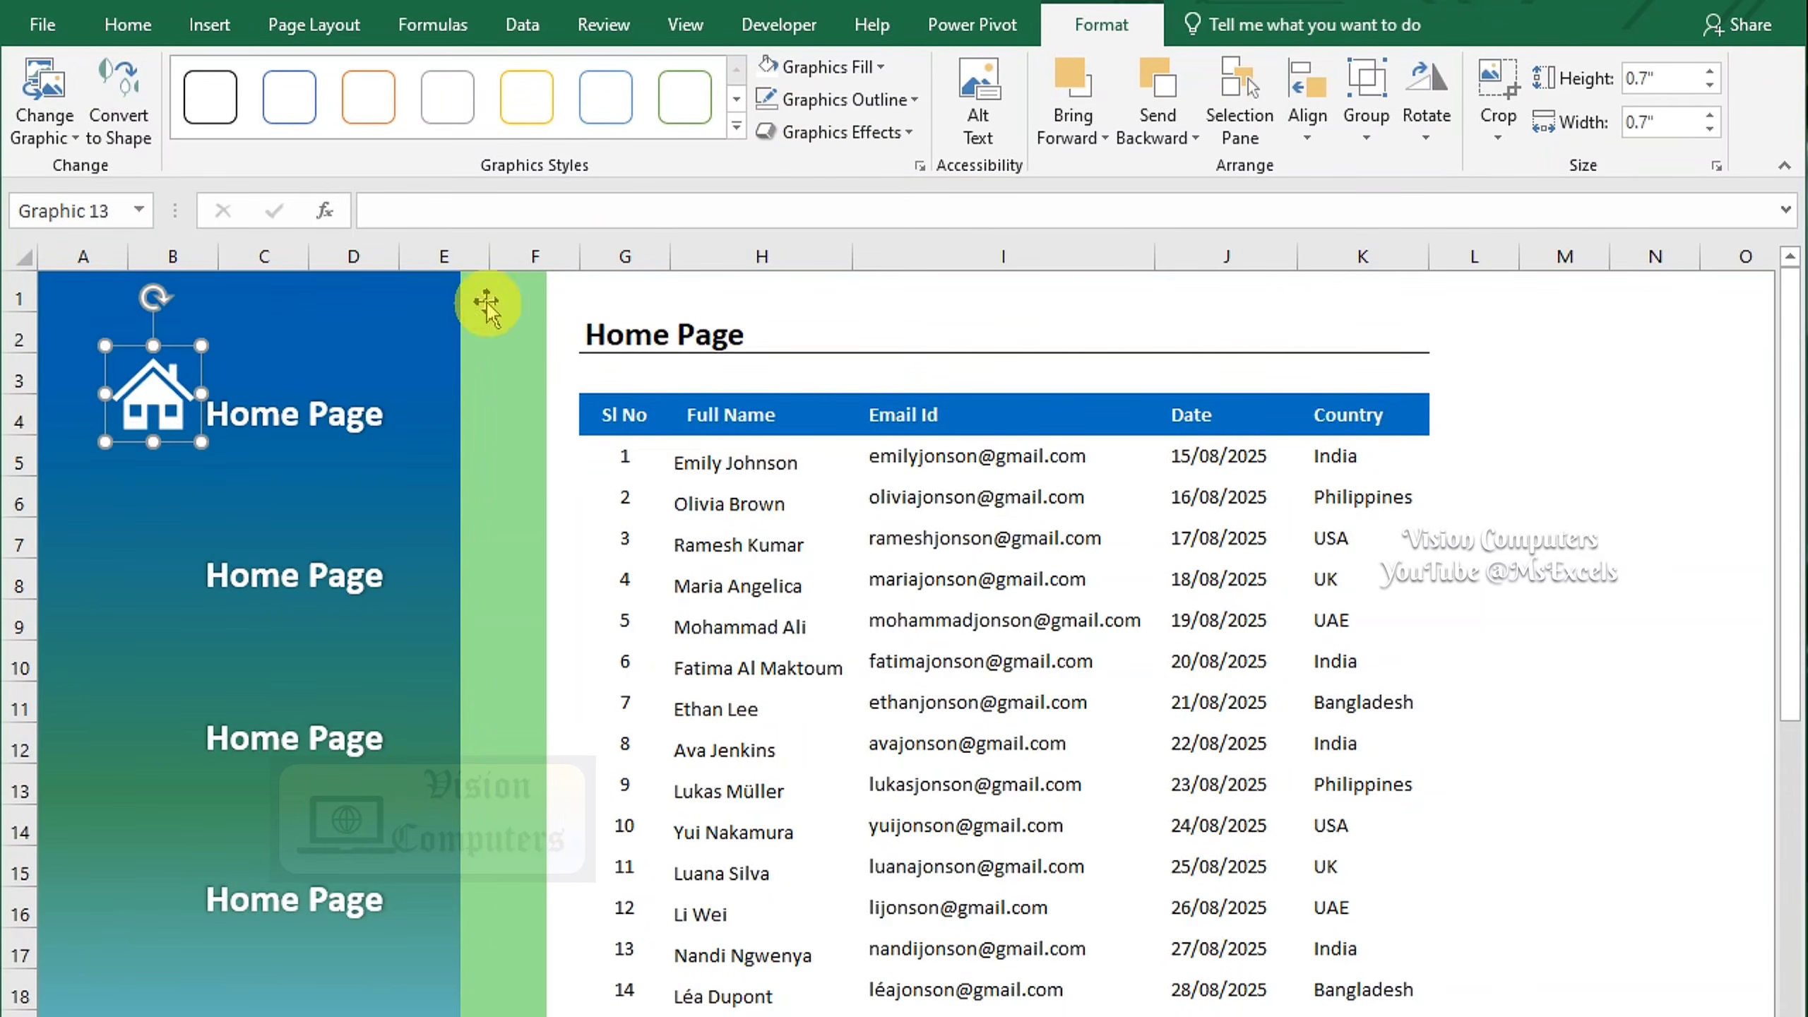
Apply the centered outer shadow effect to the house icon
left_click(839, 133)
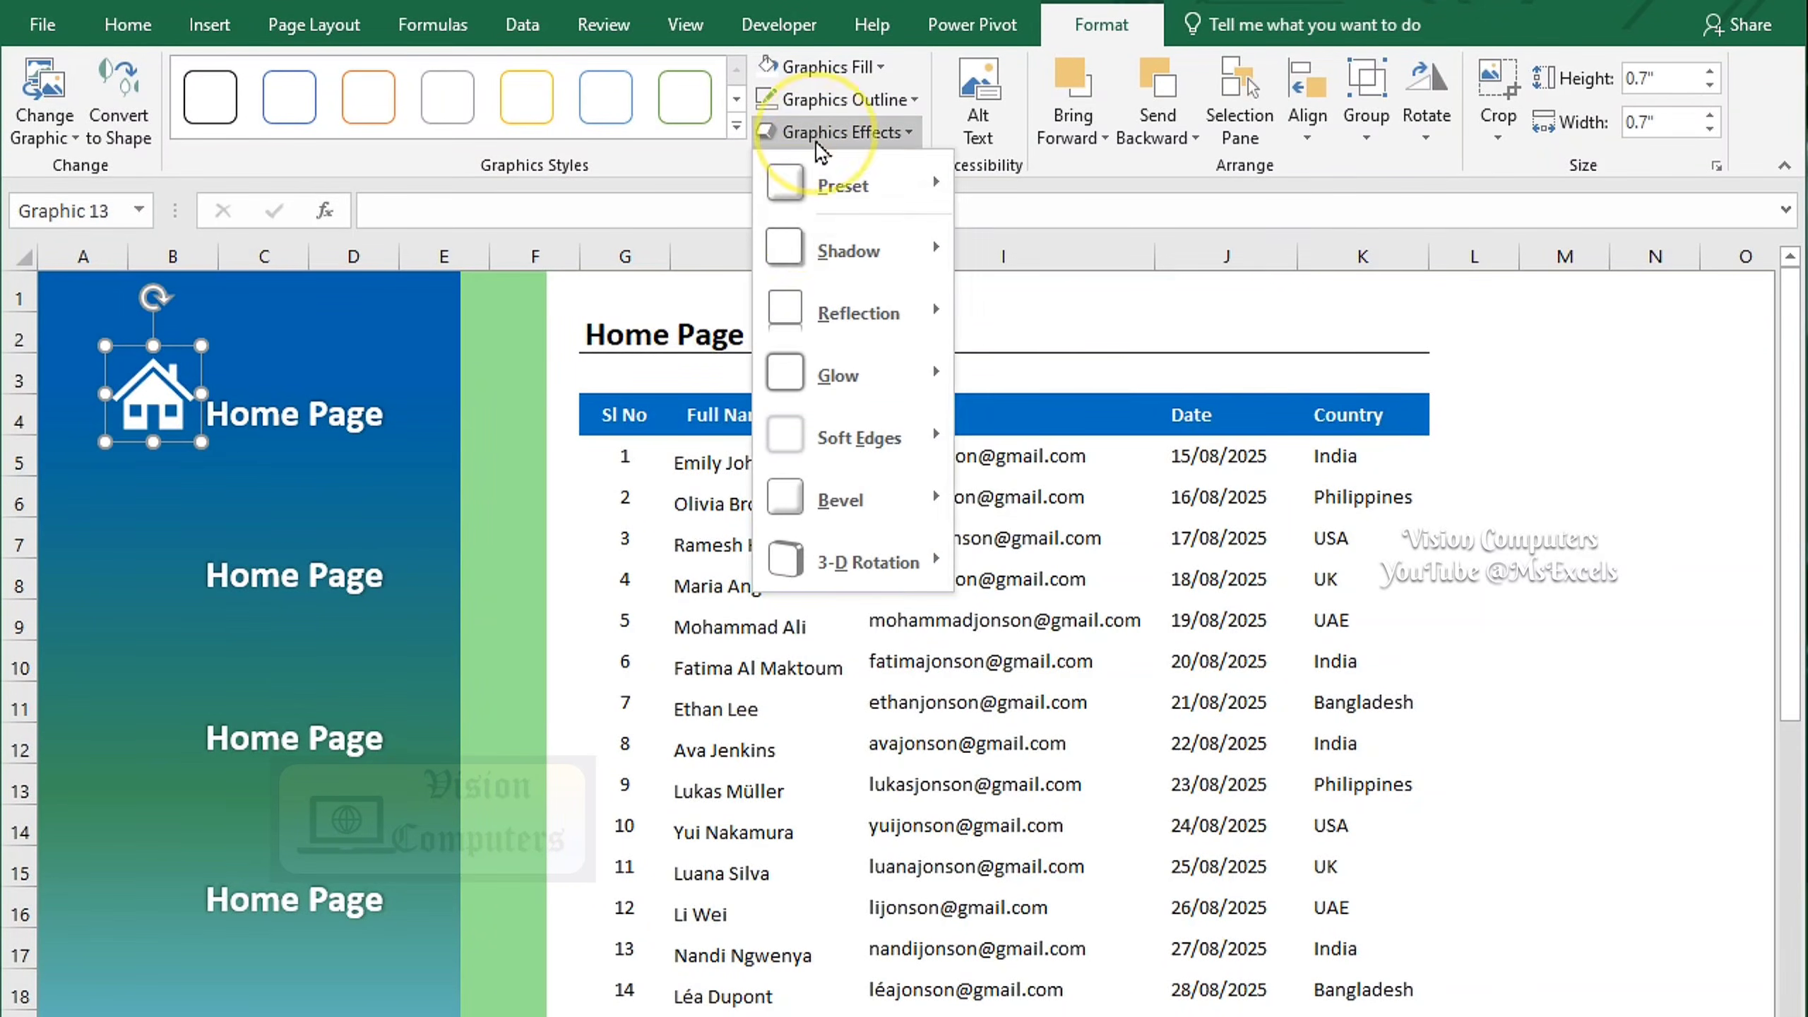
mouse_move(854, 185)
mouse_move(846, 251)
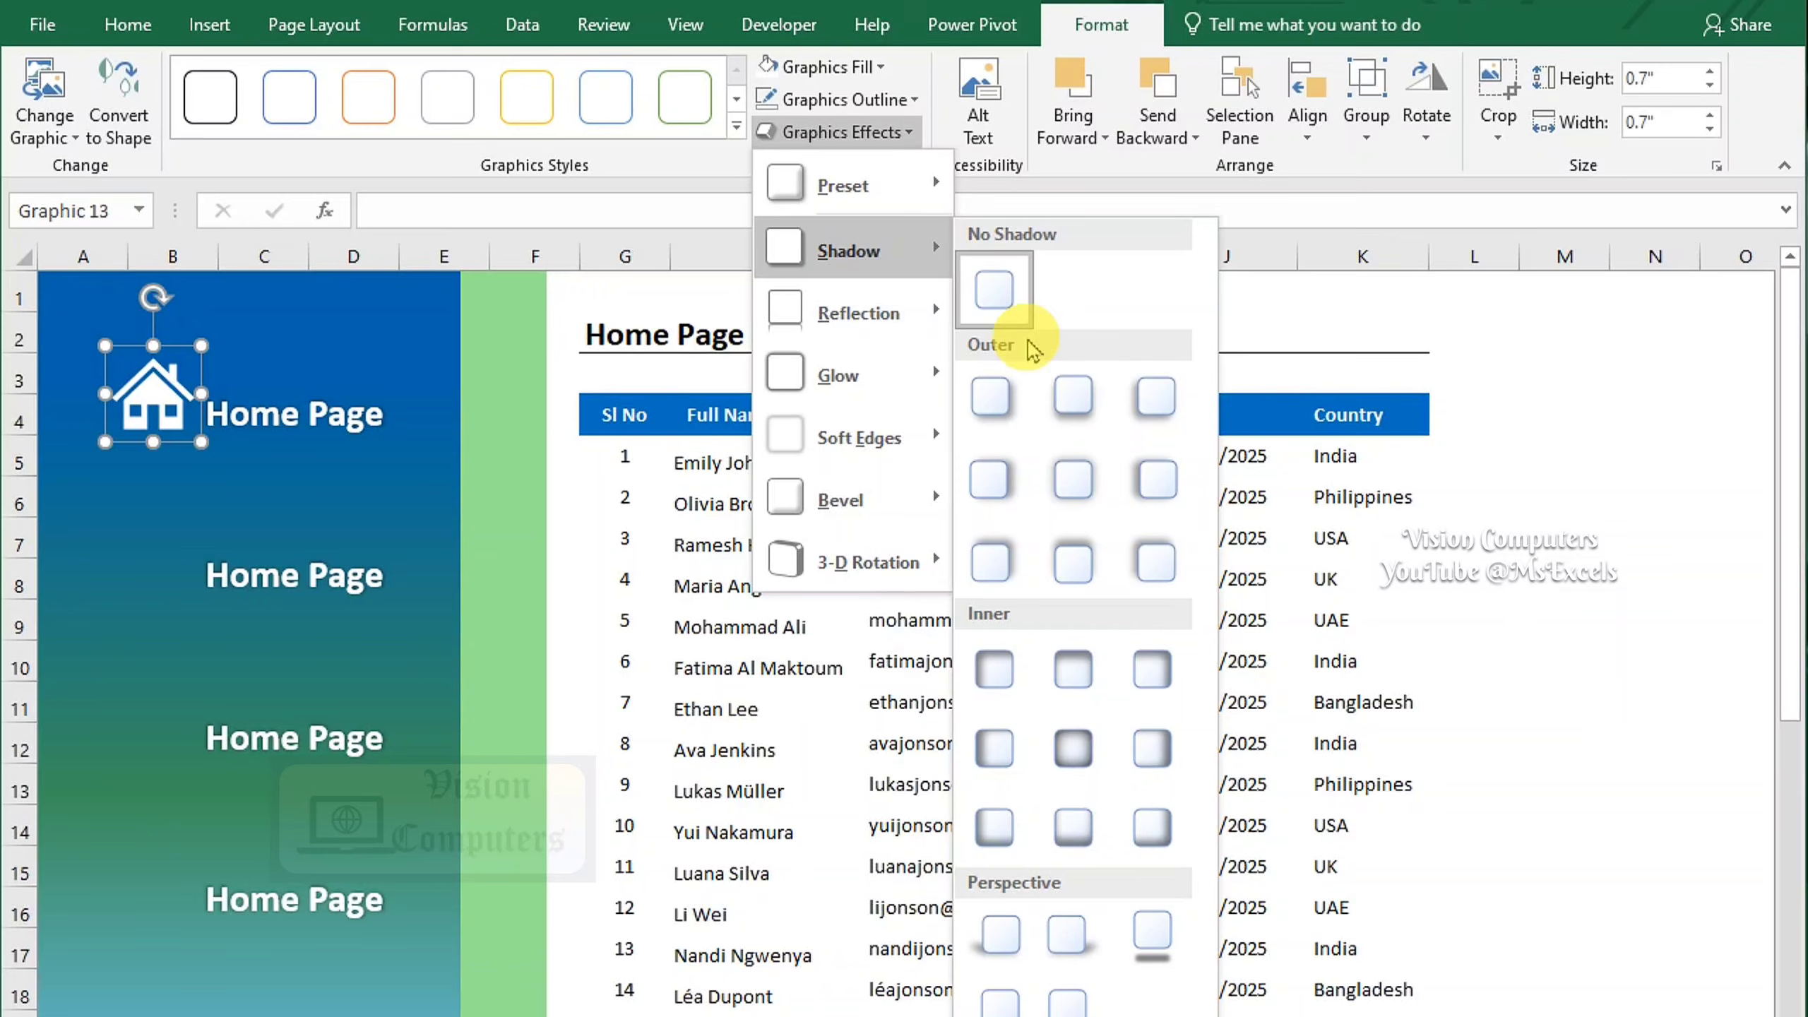
left_click(1068, 472)
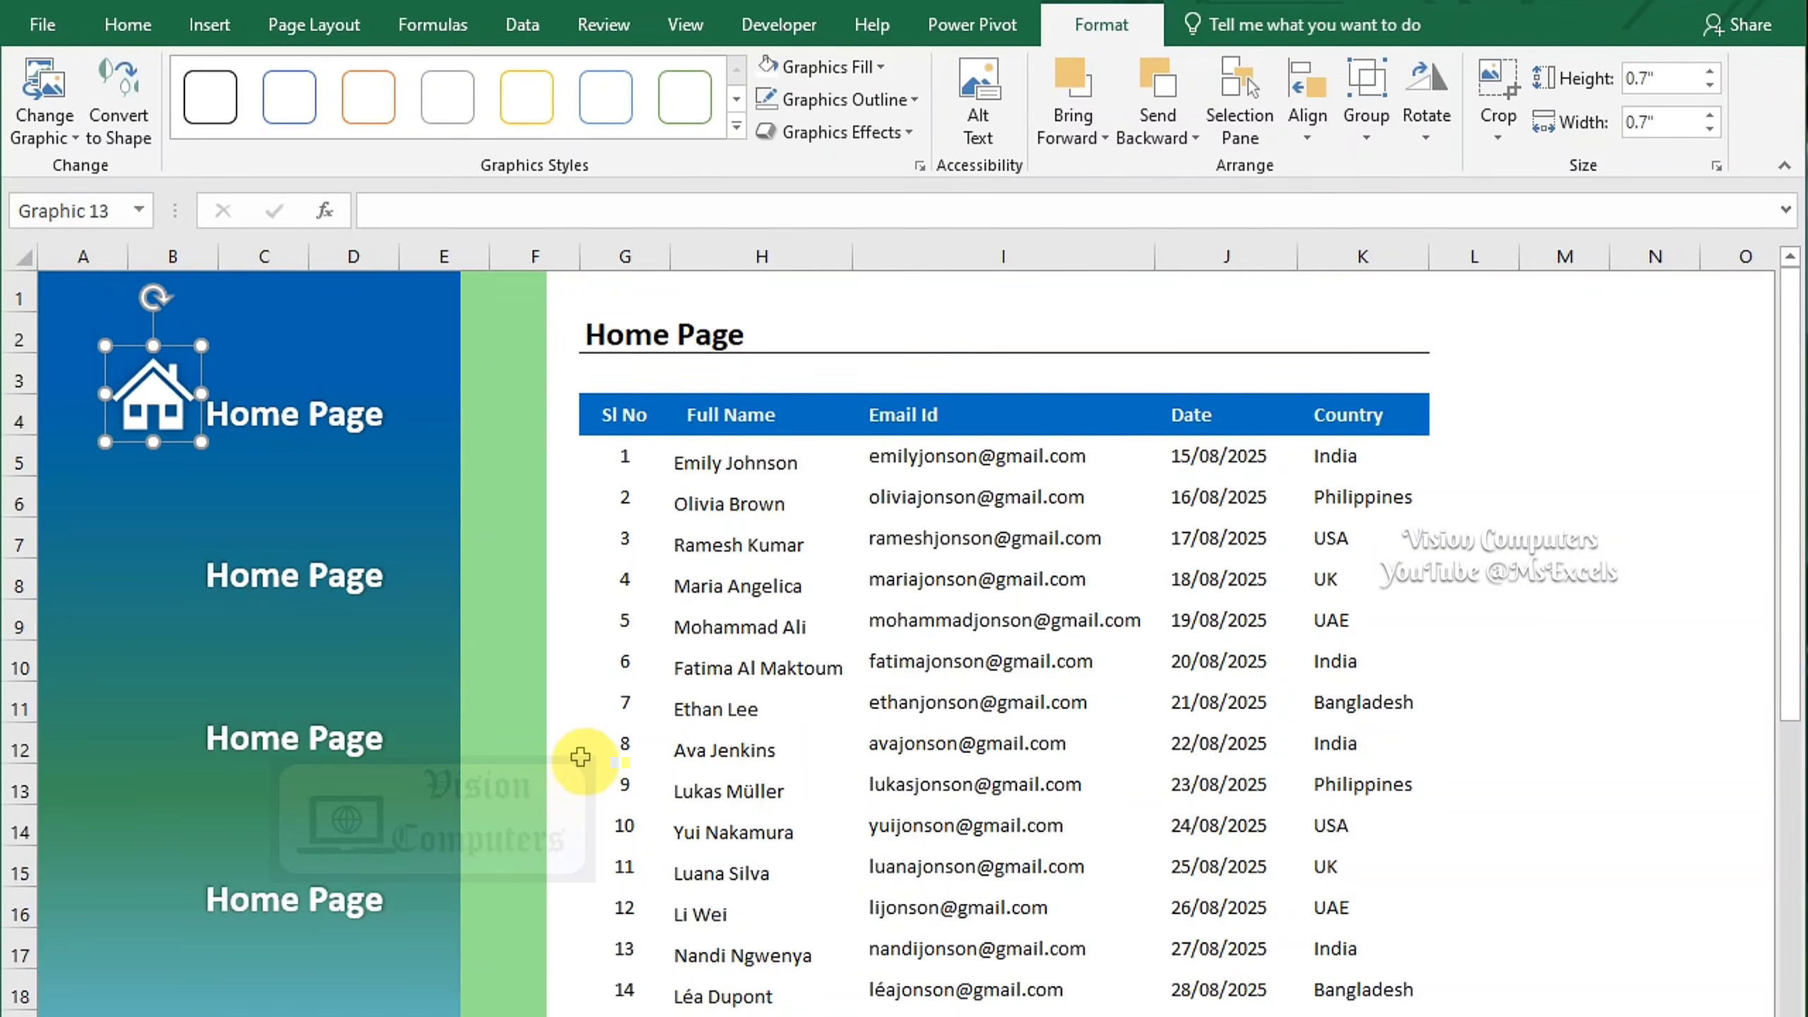
Rename the four labels below "Home Page" as "Product", "Purchase", "Sales" and "Cash Flow", in that order
type("oduct")
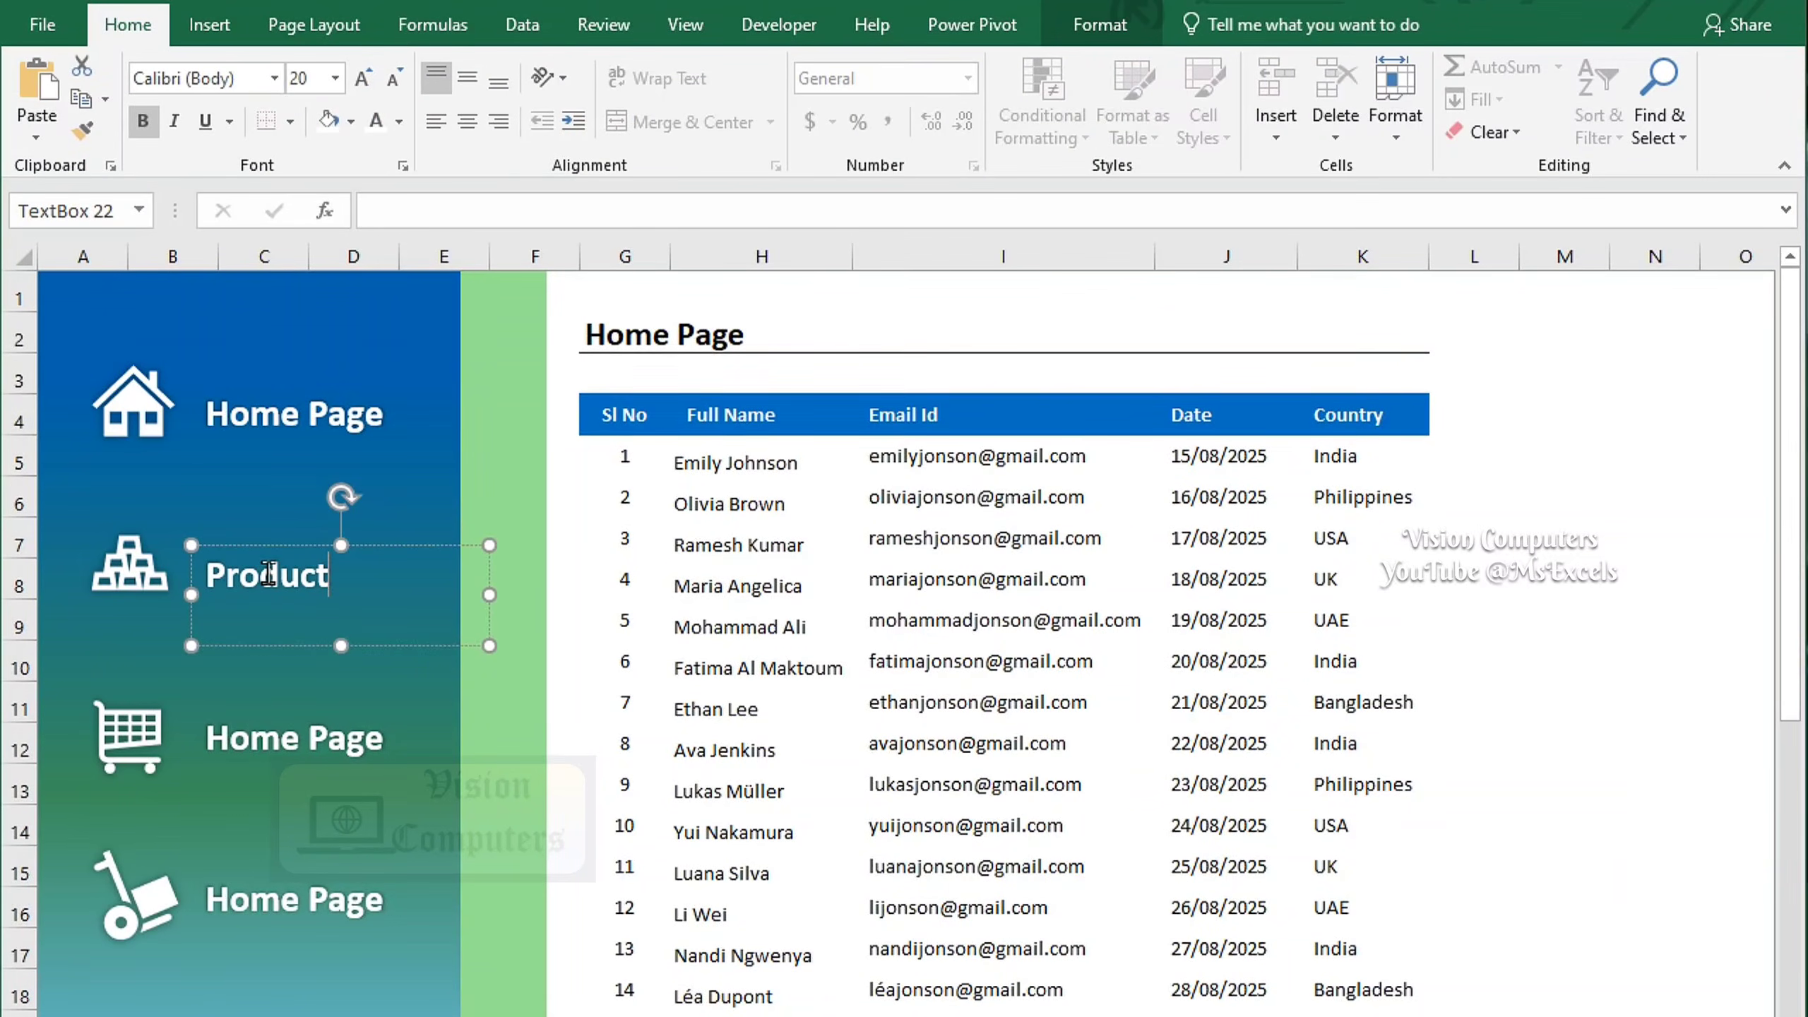
triple_click(285, 735)
type("Pu")
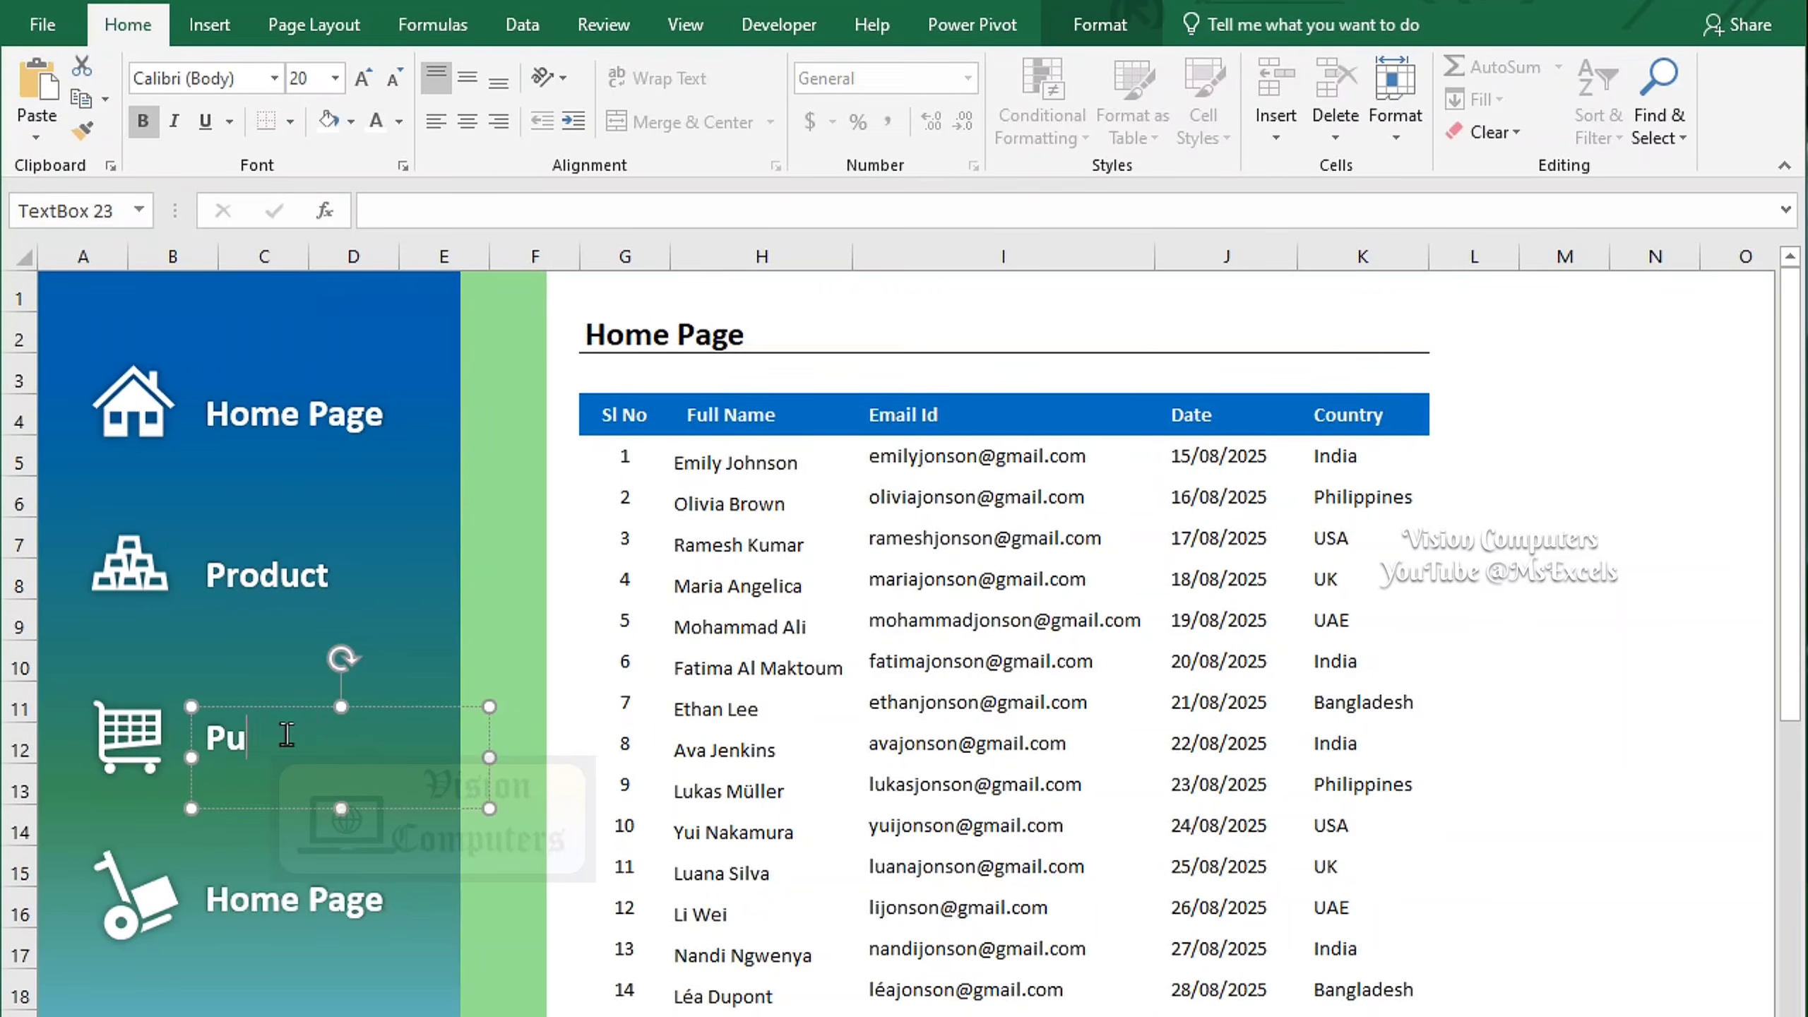
type("rchase")
triple_click(300, 904)
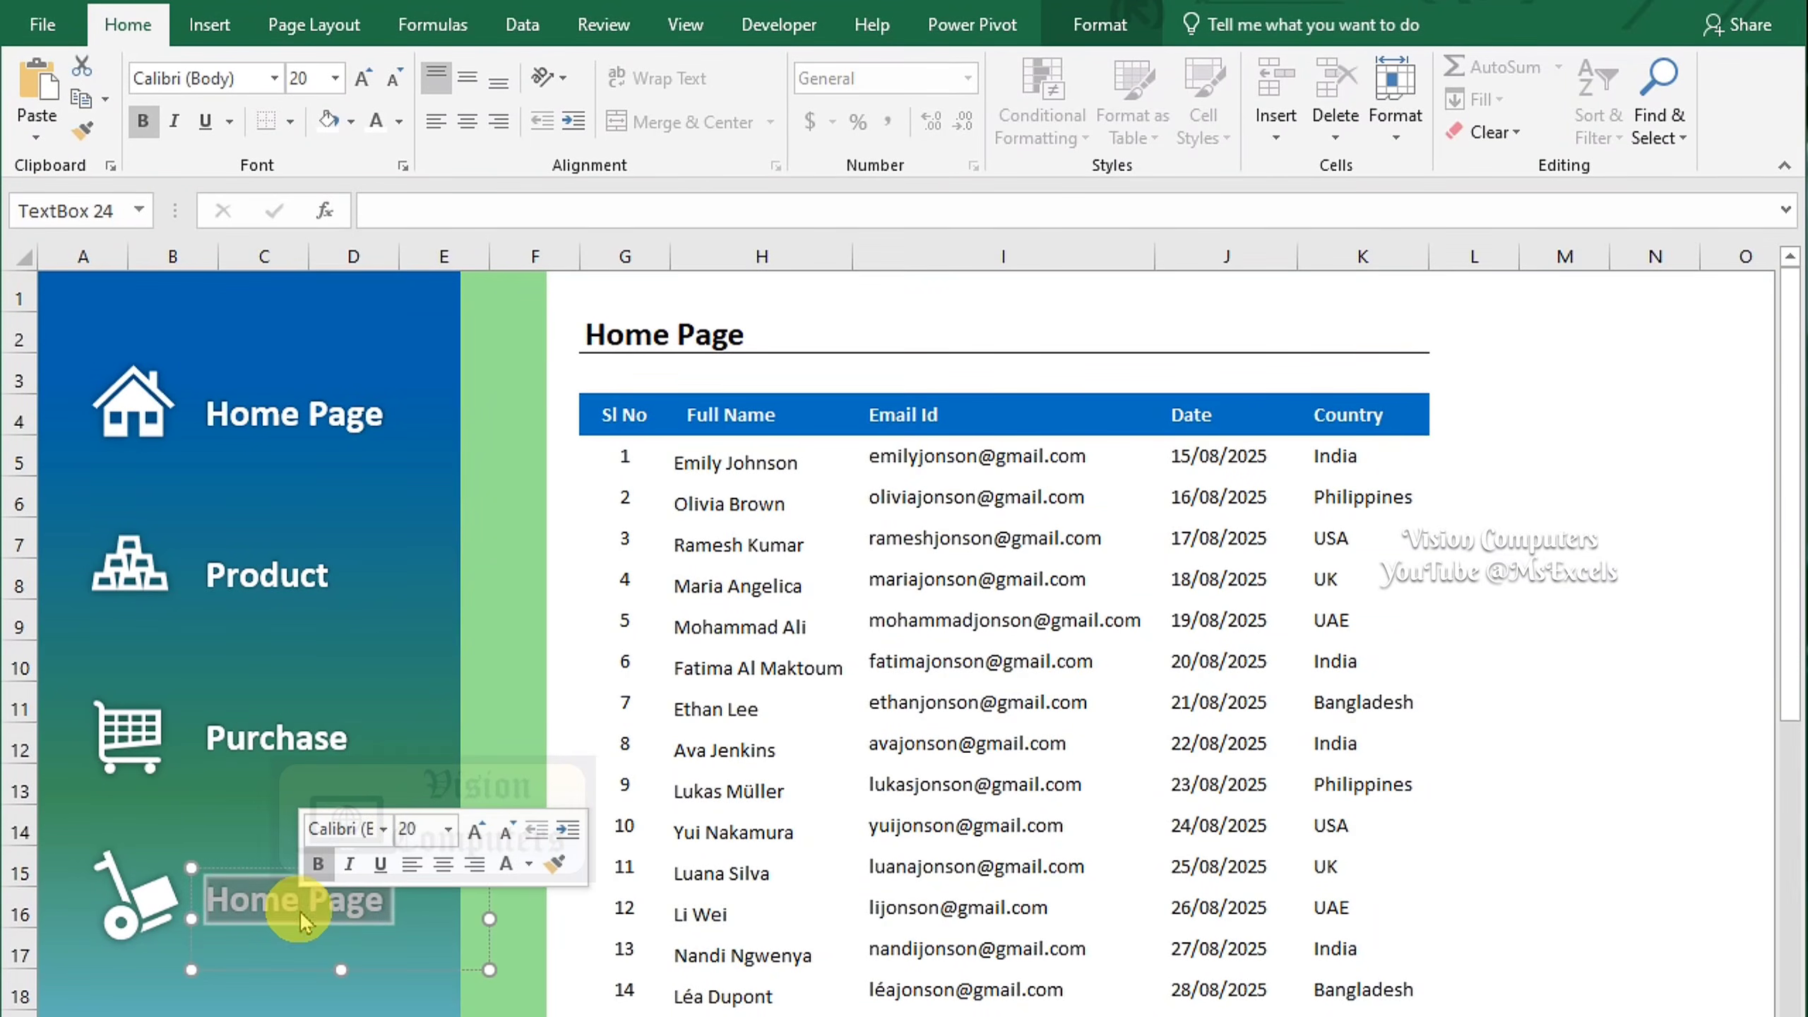
type("Sales")
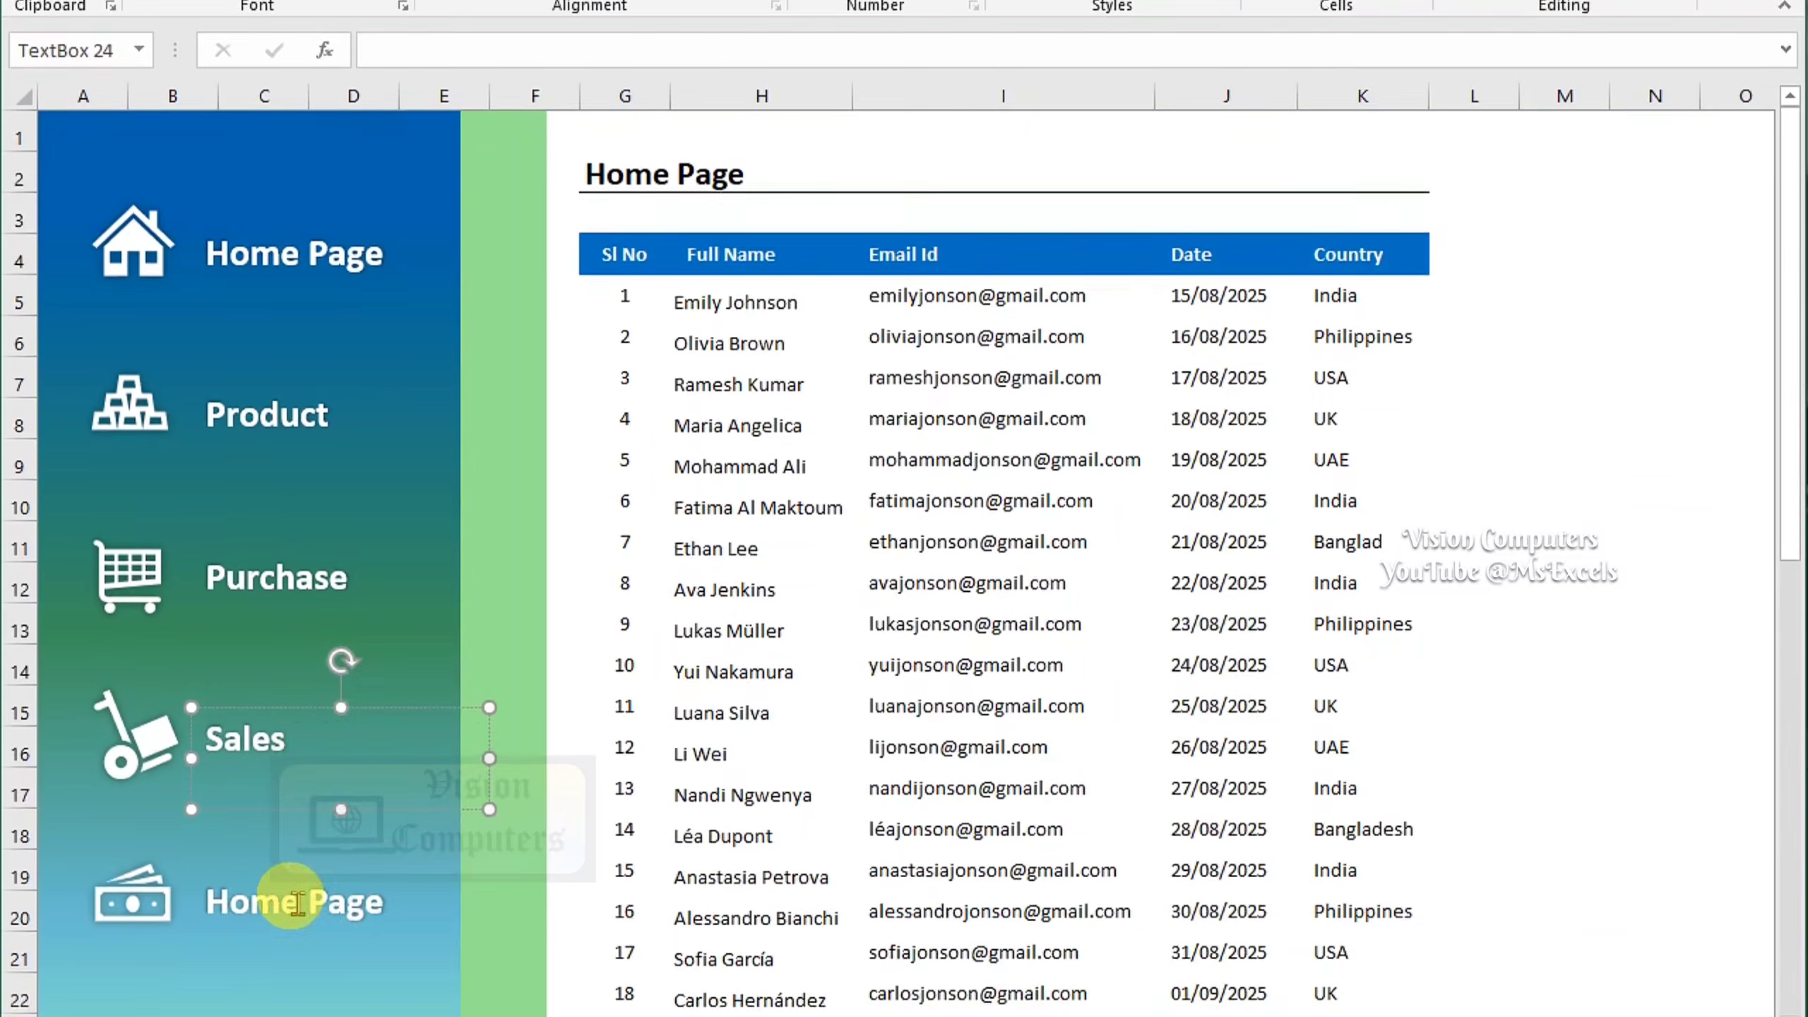
triple_click(297, 831)
type("Cash Flow")
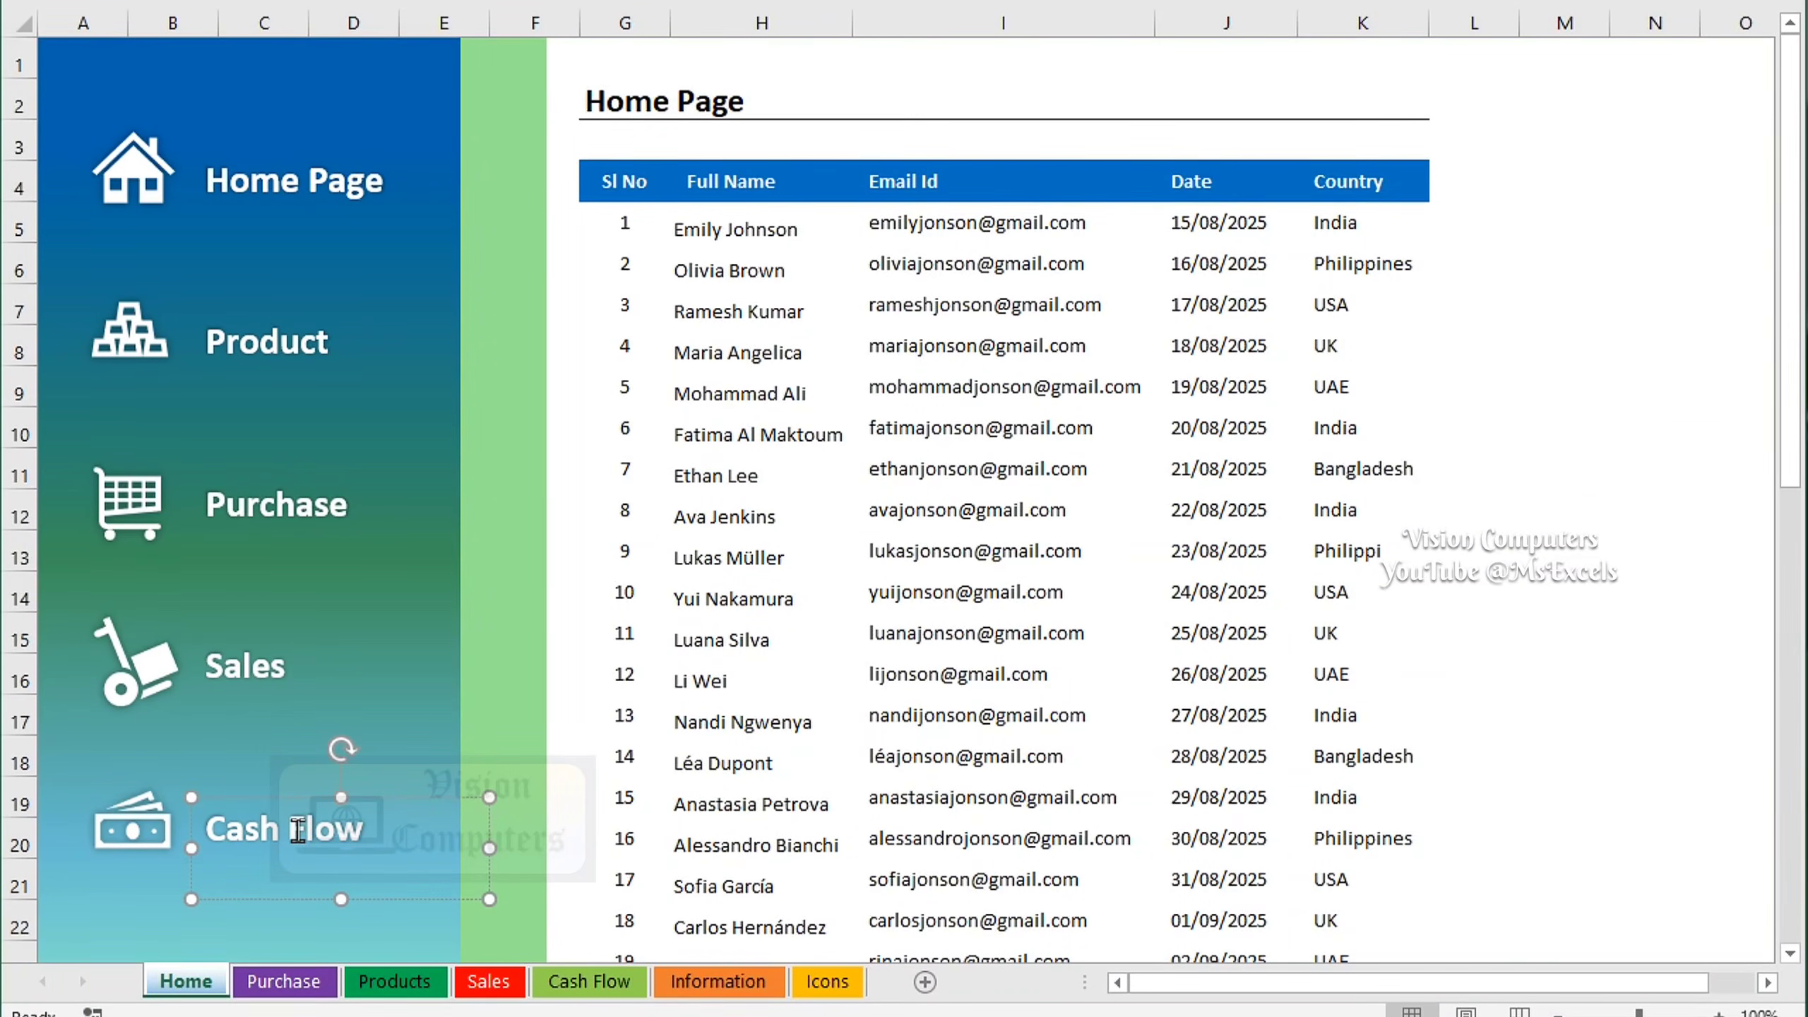
left_click(1474, 637)
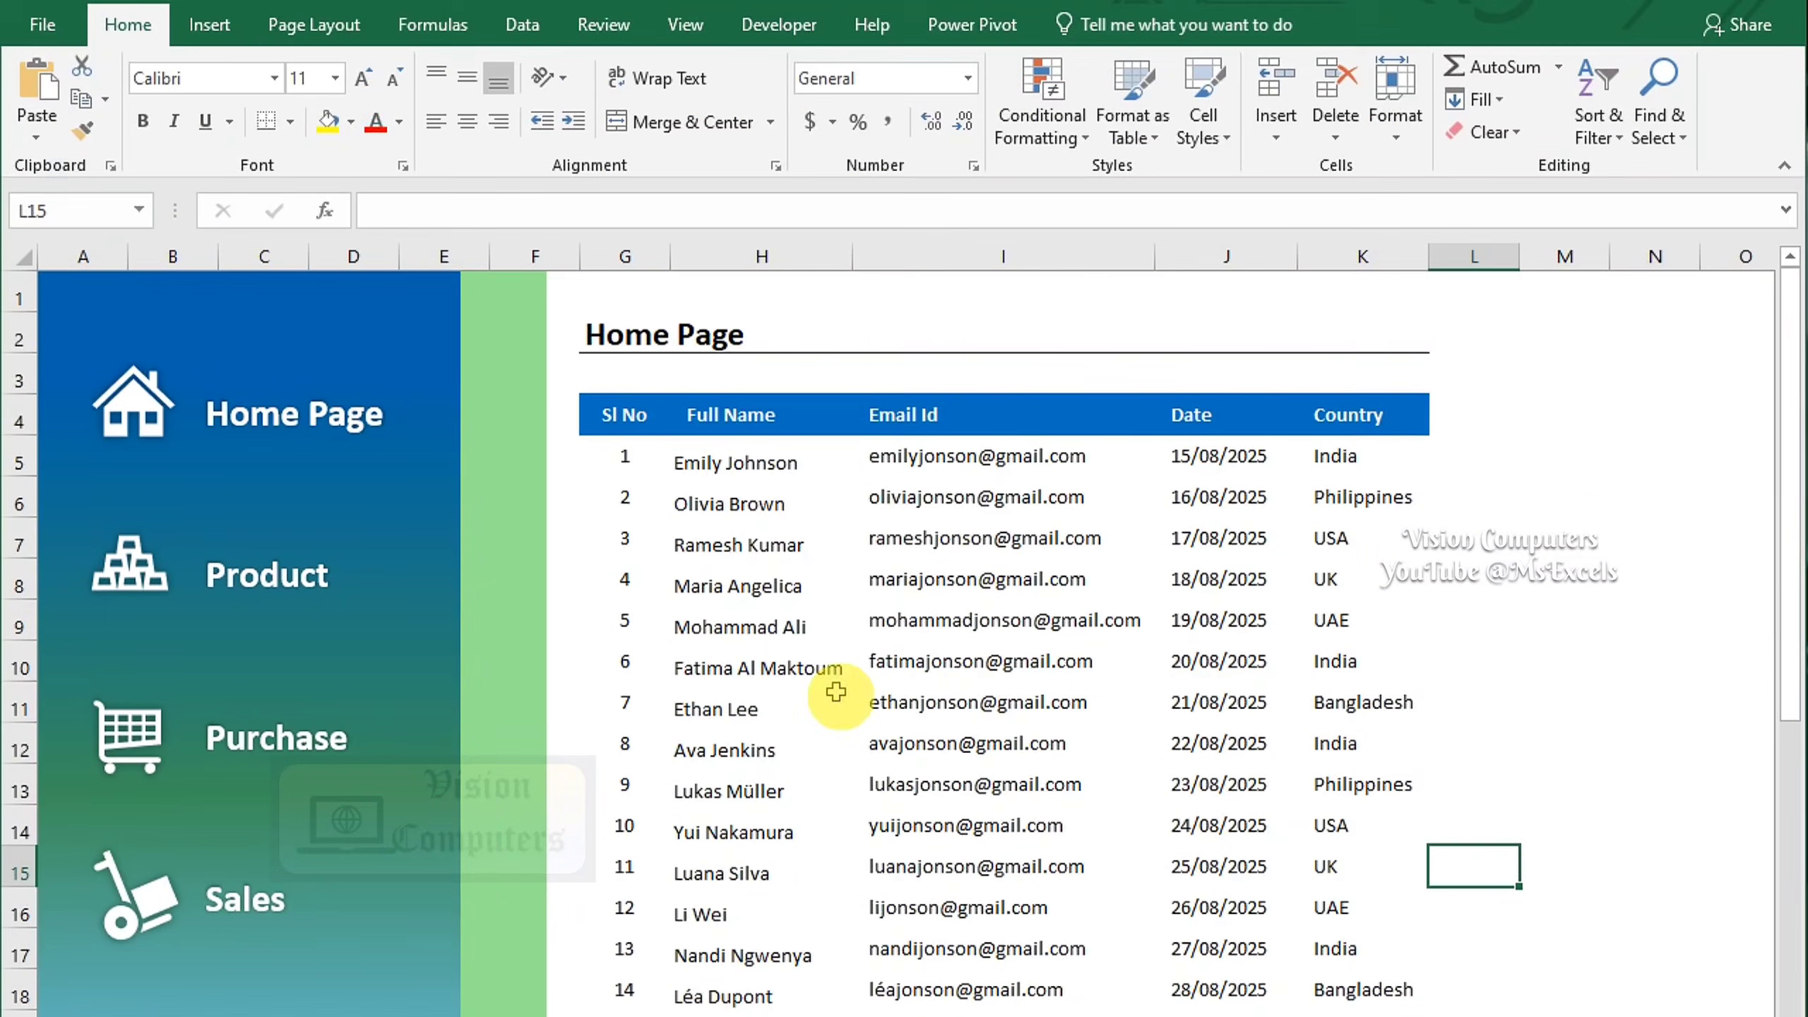
Hyperlink the "Home Page" label to cell A1 of the Home sheet in this document
left_click(288, 182)
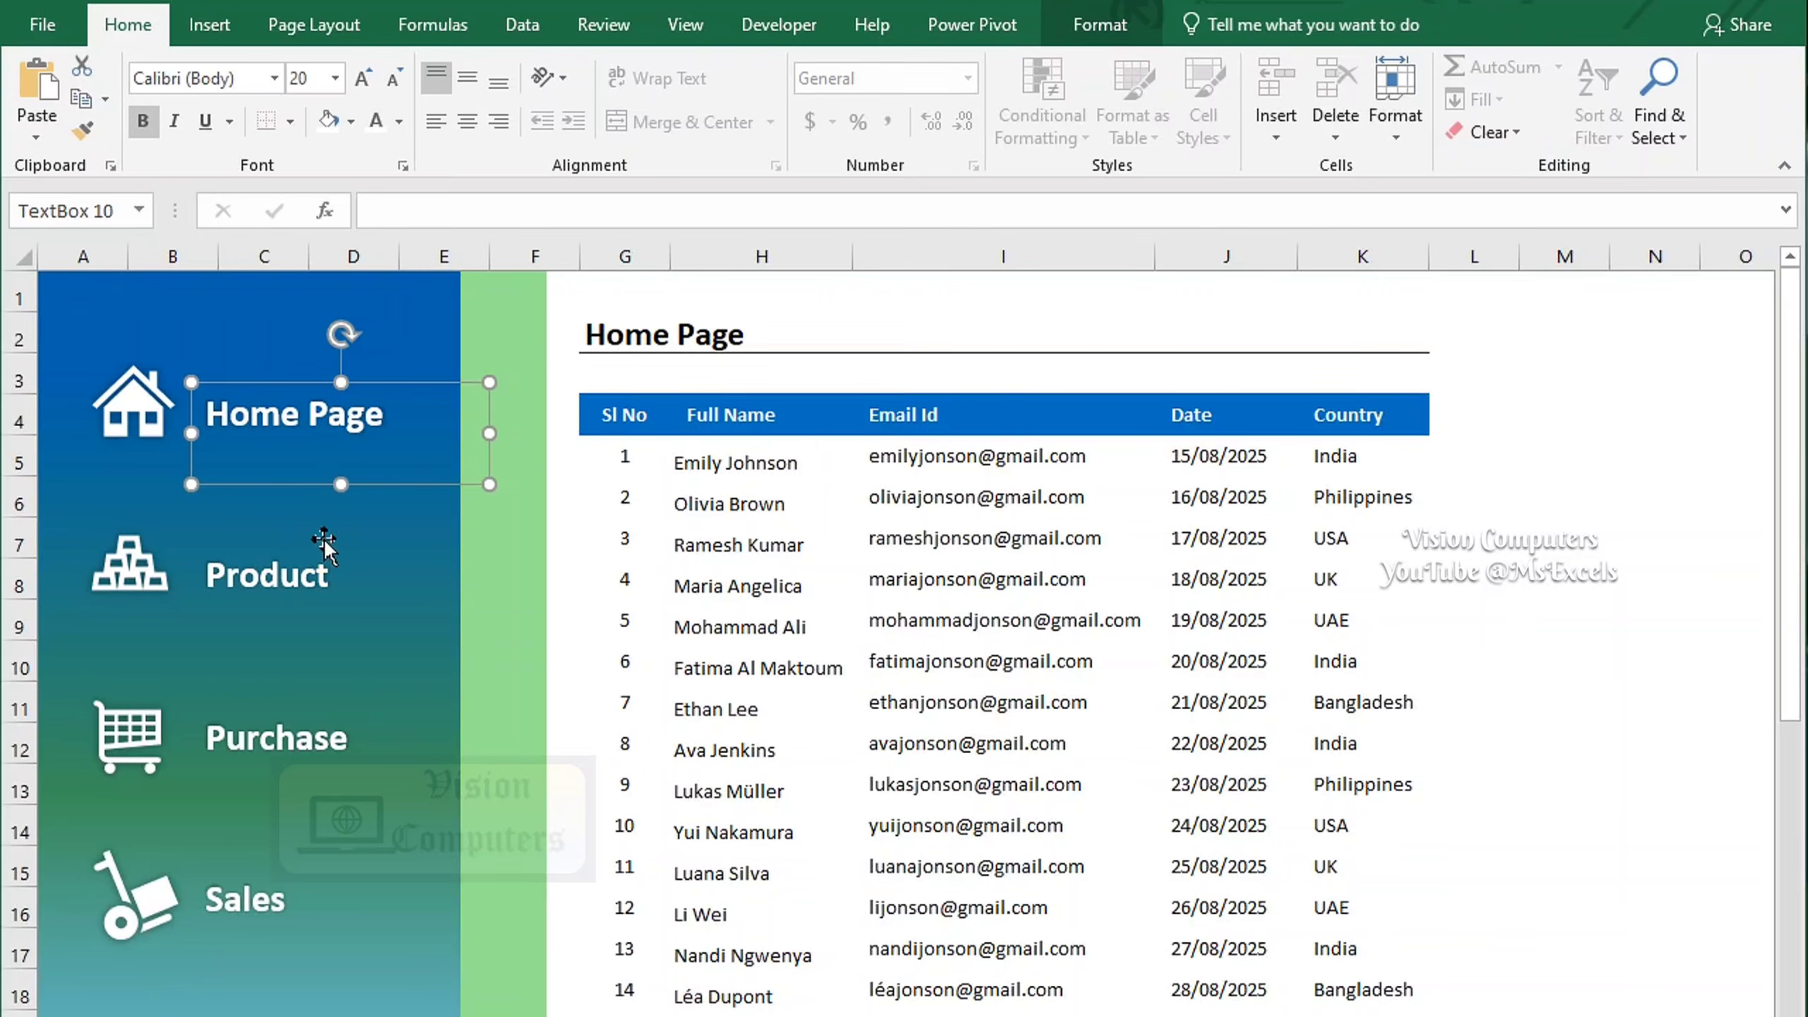
key("ctrl+k")
left_click(605, 723)
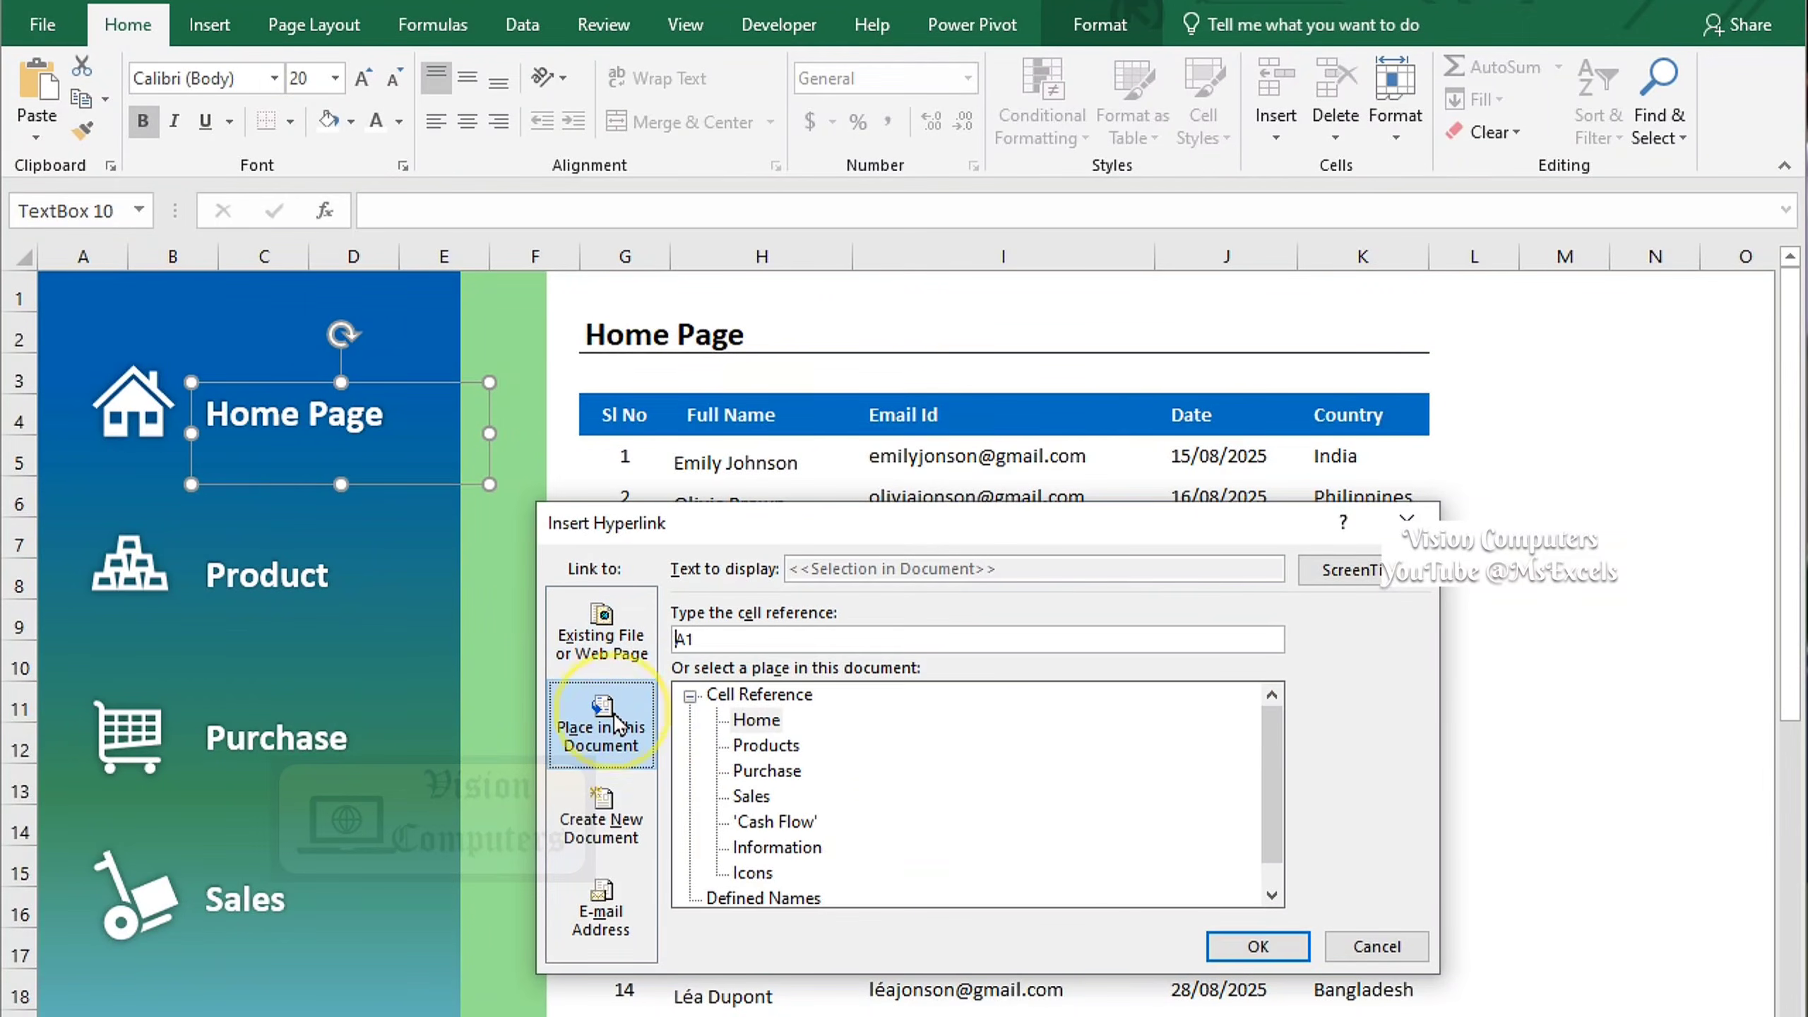
left_click(748, 725)
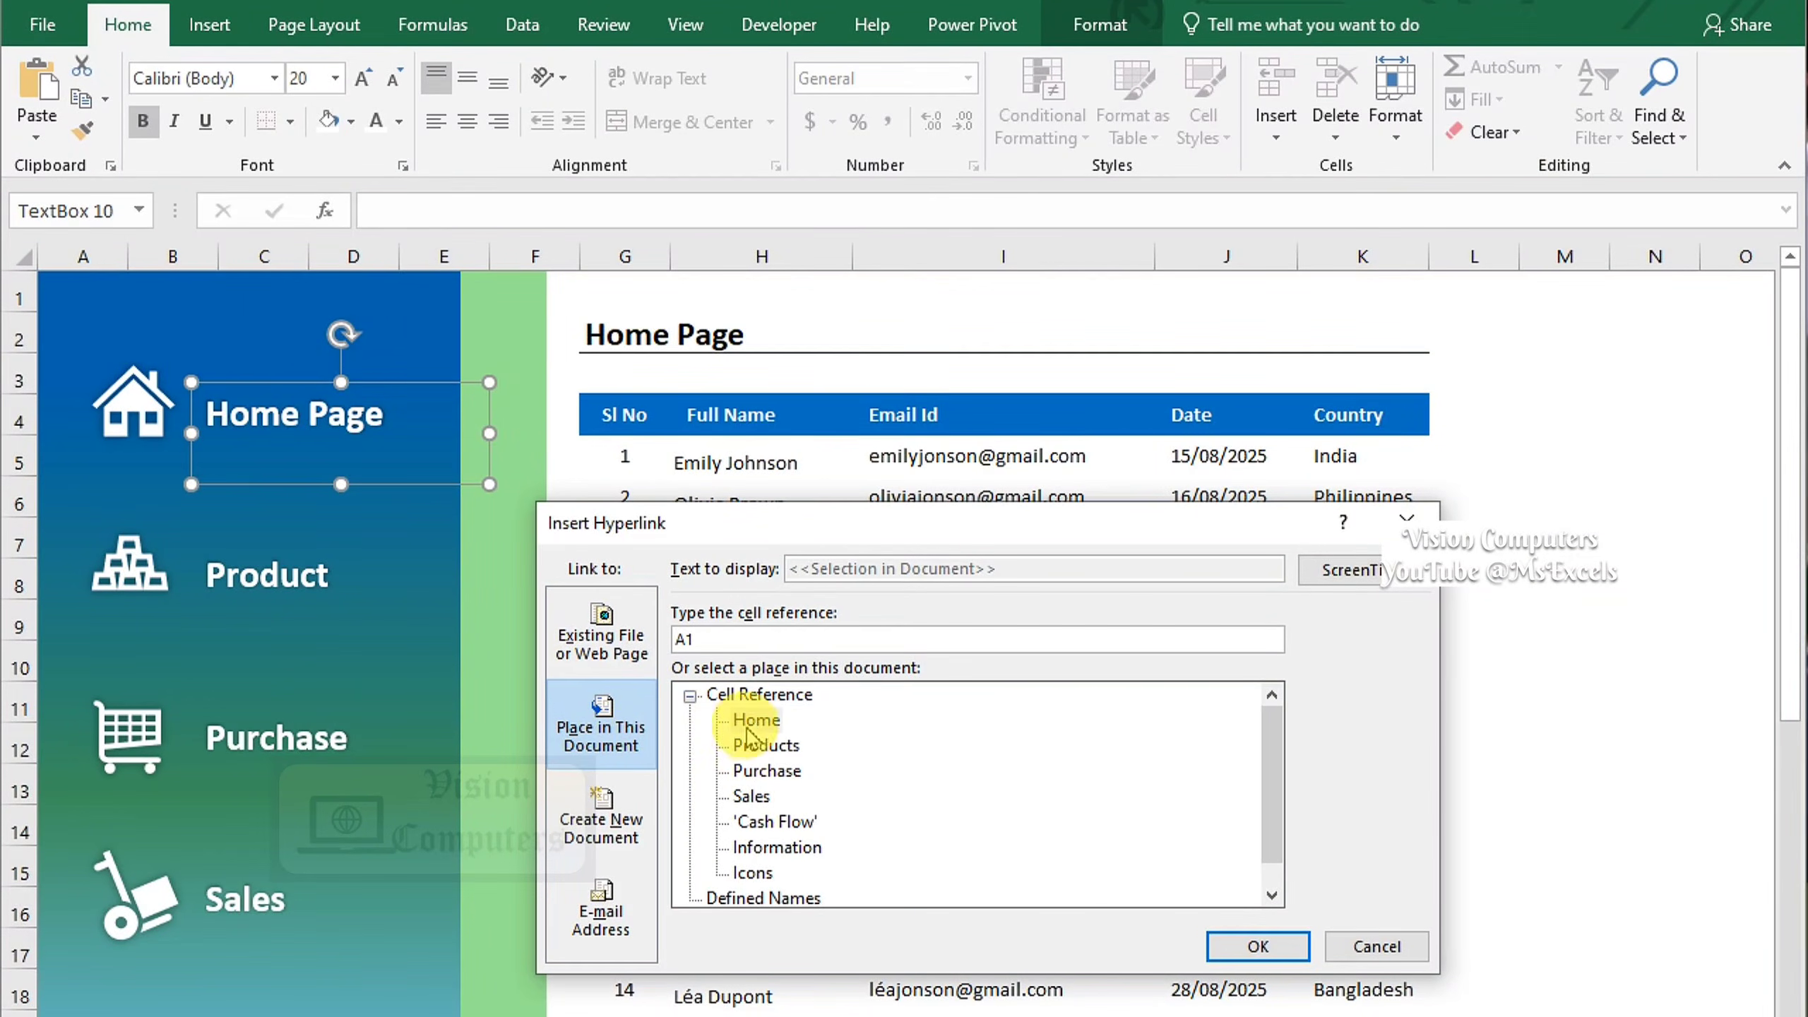
left_click(1242, 980)
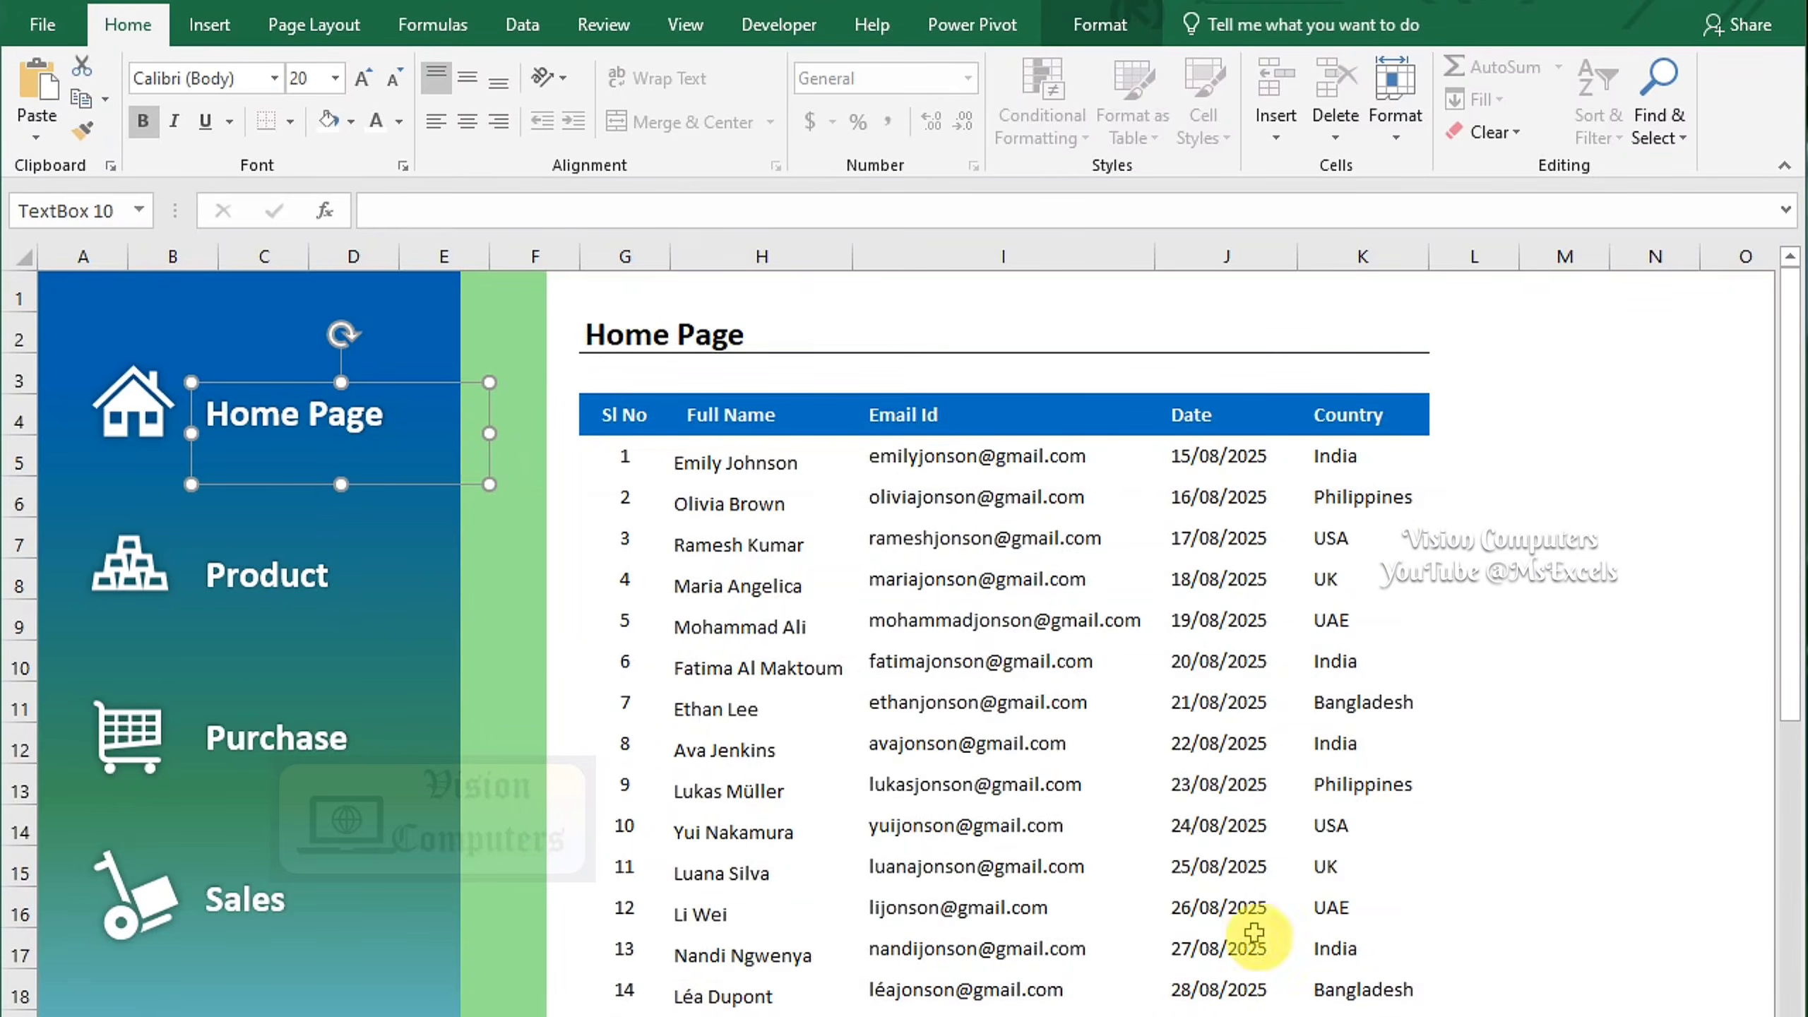
Hyperlink the "Product" label to the Products sheet in this document
left_click(255, 583)
key("ctrl+k")
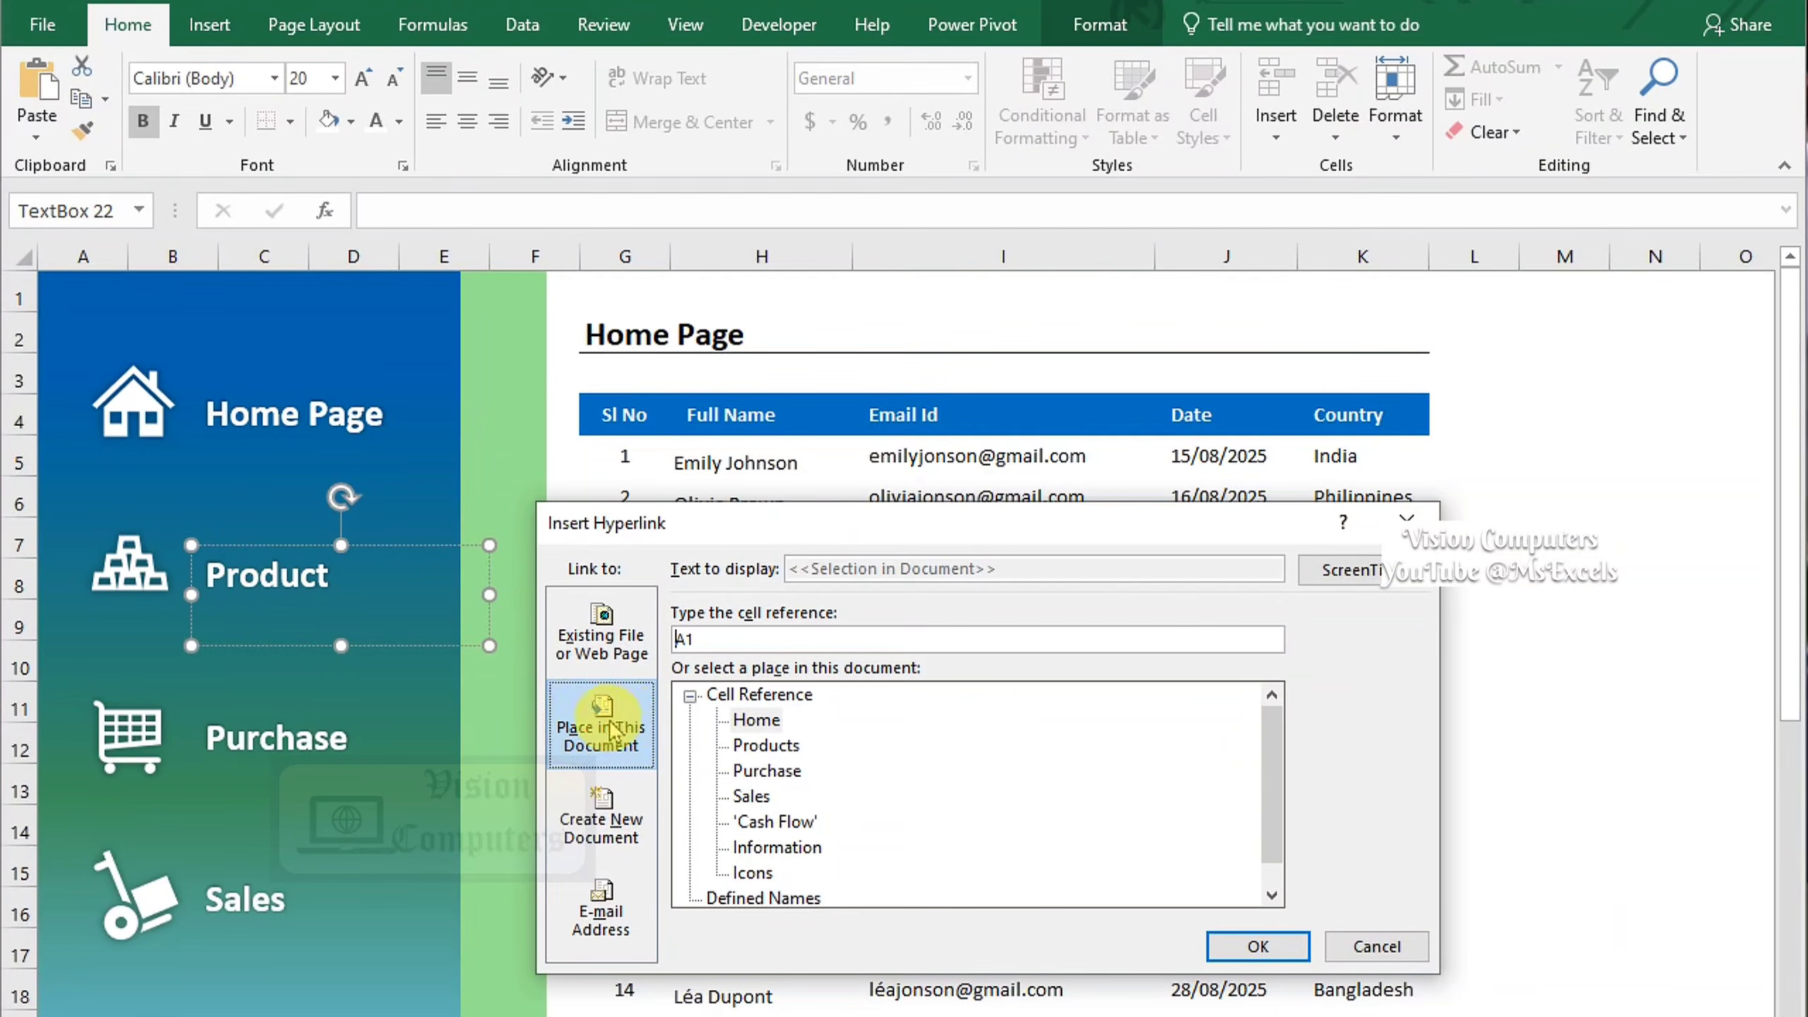
left_click(1242, 946)
Hyperlink the "Purchase" label to cell A1 of the Purchase sheet in this document
left_click(324, 744)
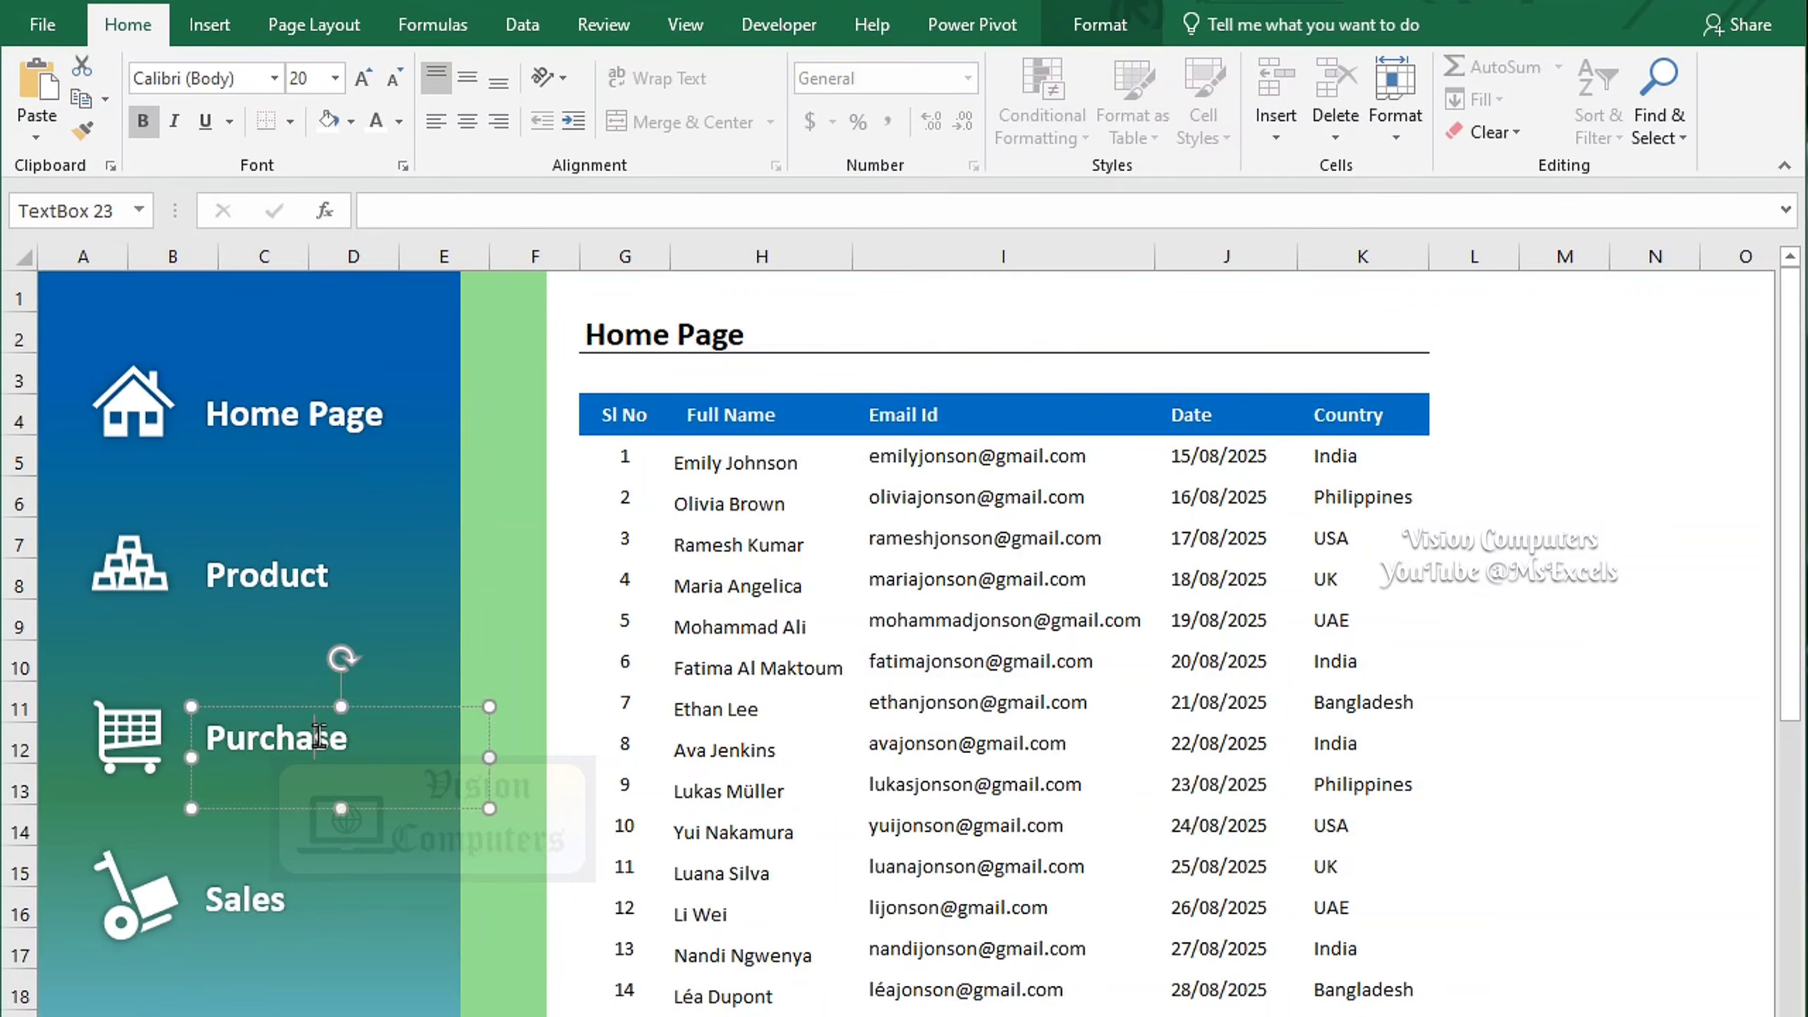
key("ctrl+k")
left_click(767, 770)
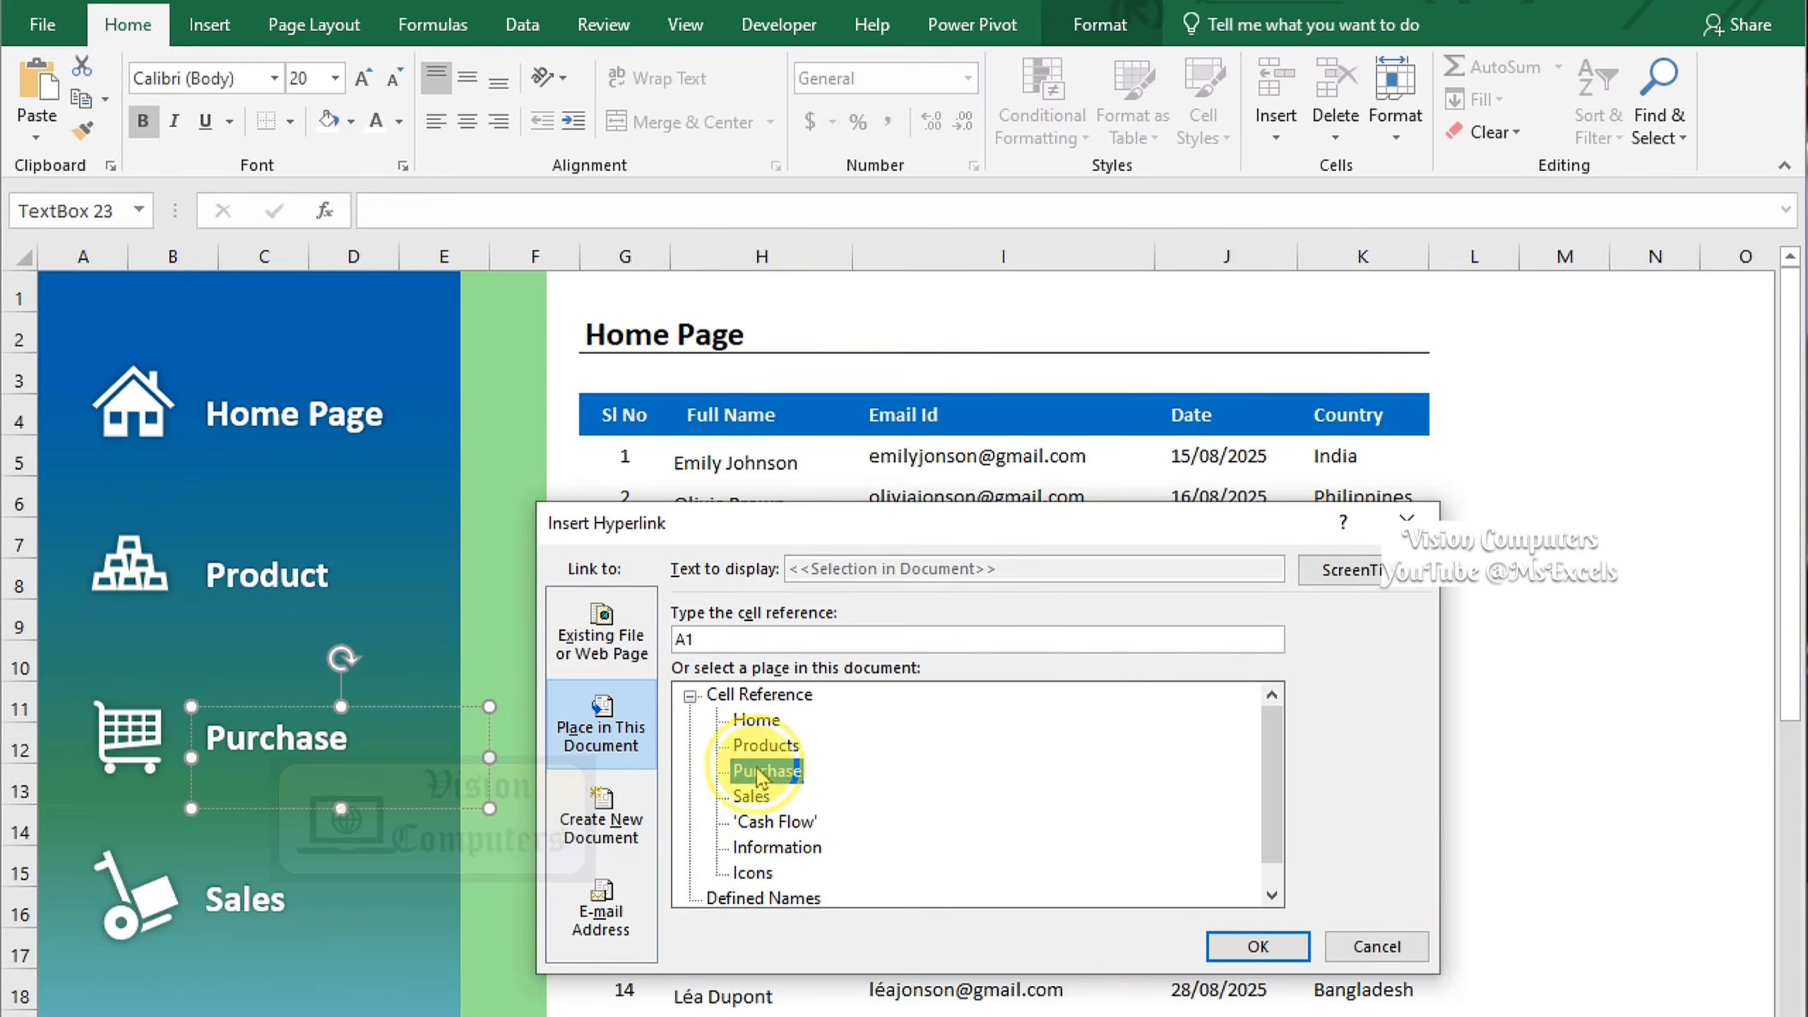
left_click(1242, 945)
Hyperlink the "Sales" label to cell A1 of the Sales sheet in this document
left_click(246, 912)
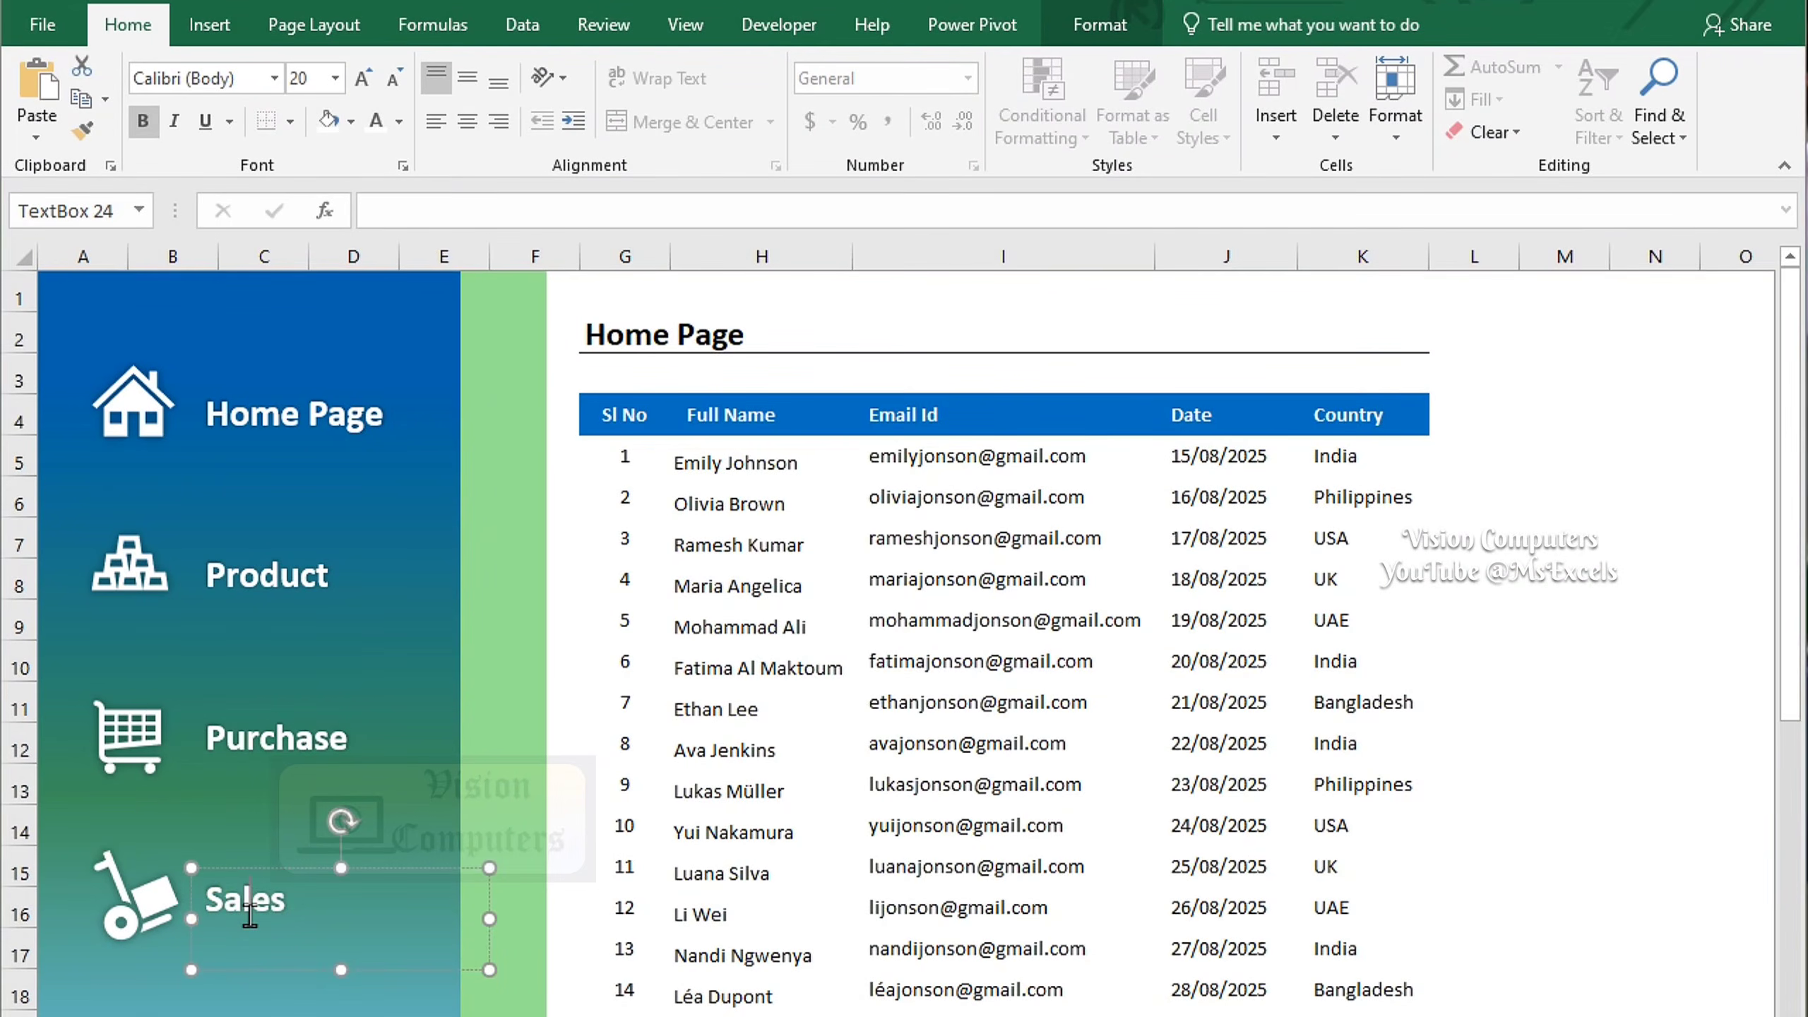
key("ctrl+k")
left_click(751, 796)
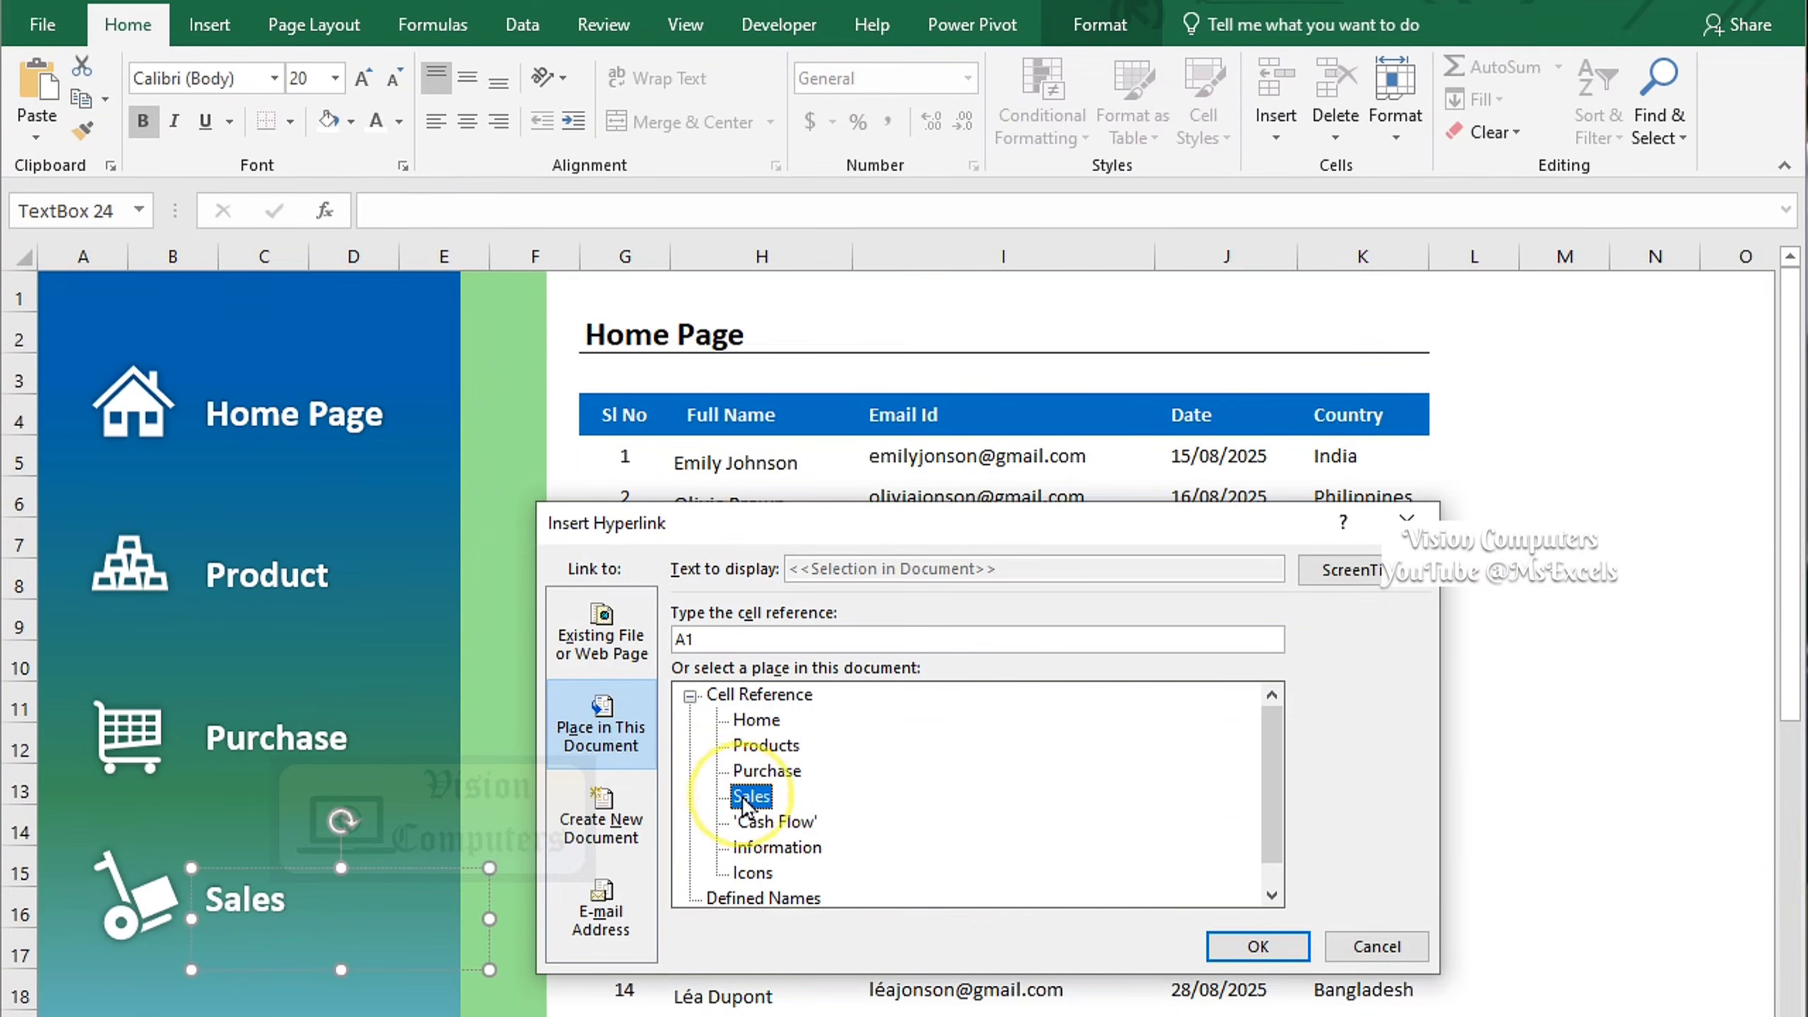
left_click(1257, 945)
Hyperlink the "Cash Flow" label to cell A1 of the 'Cash Flow' sheet in this document
left_click(258, 957)
key("ctrl+k")
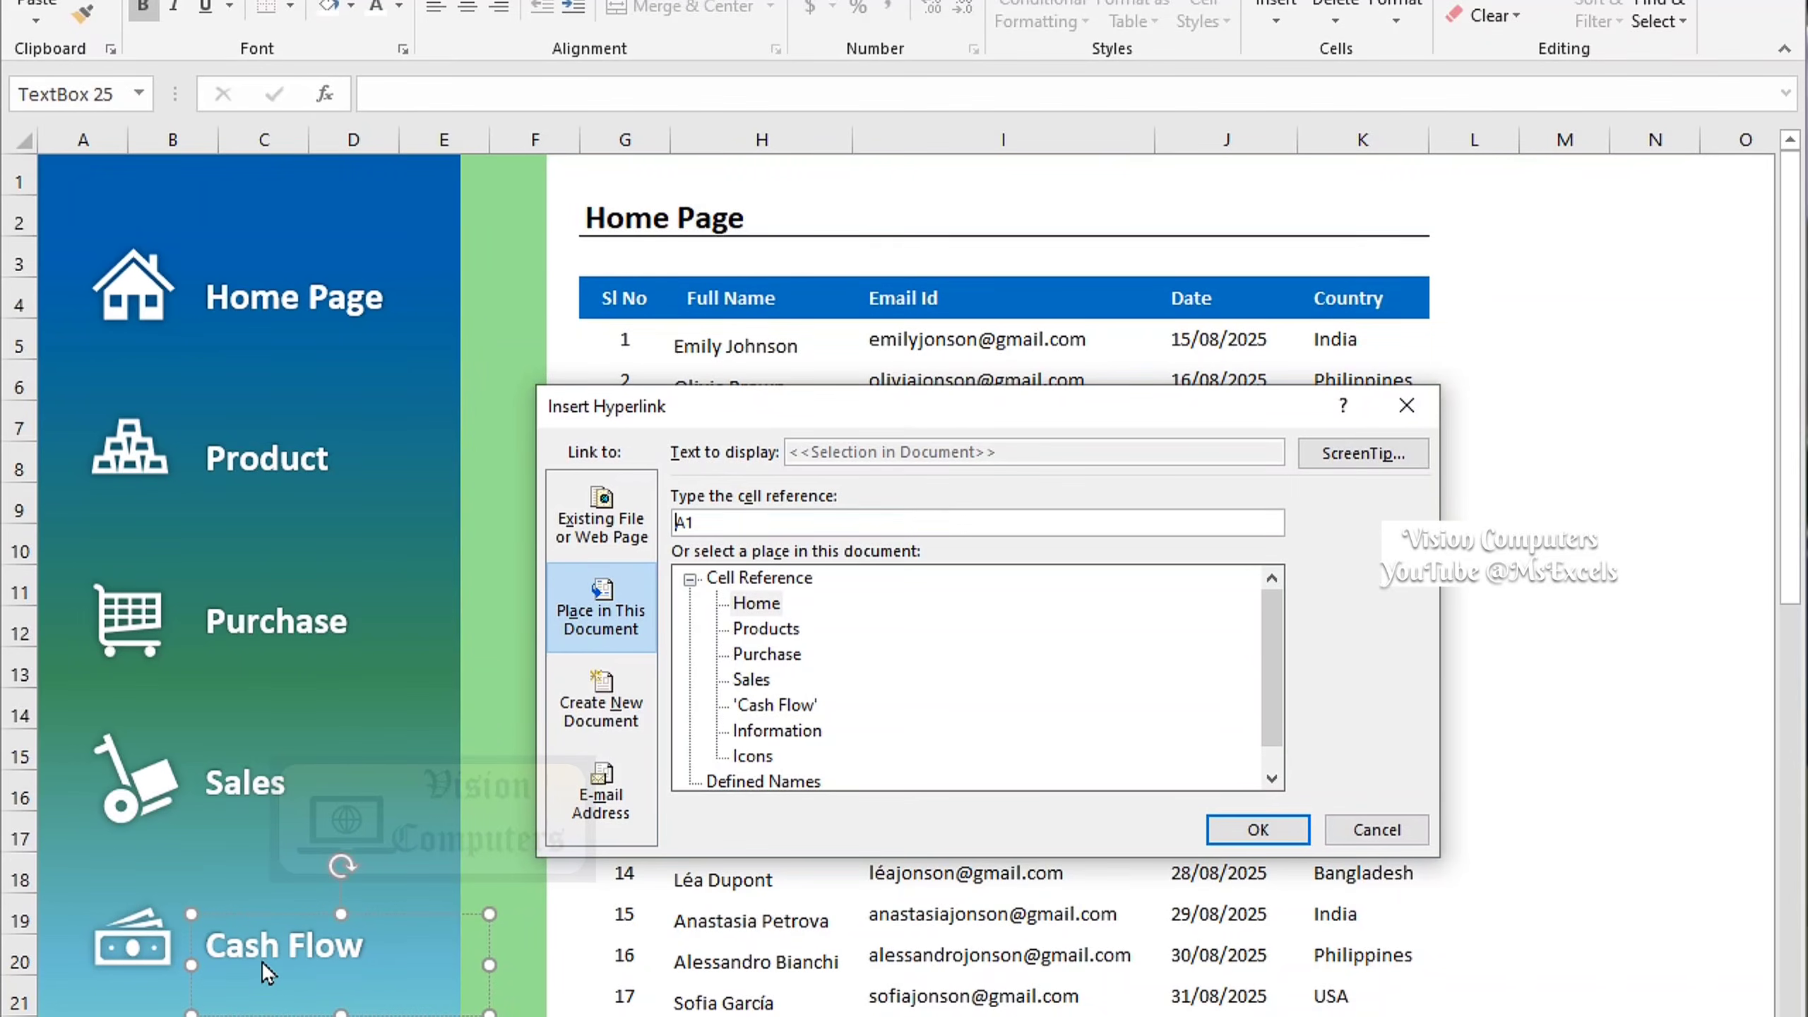
left_click(777, 706)
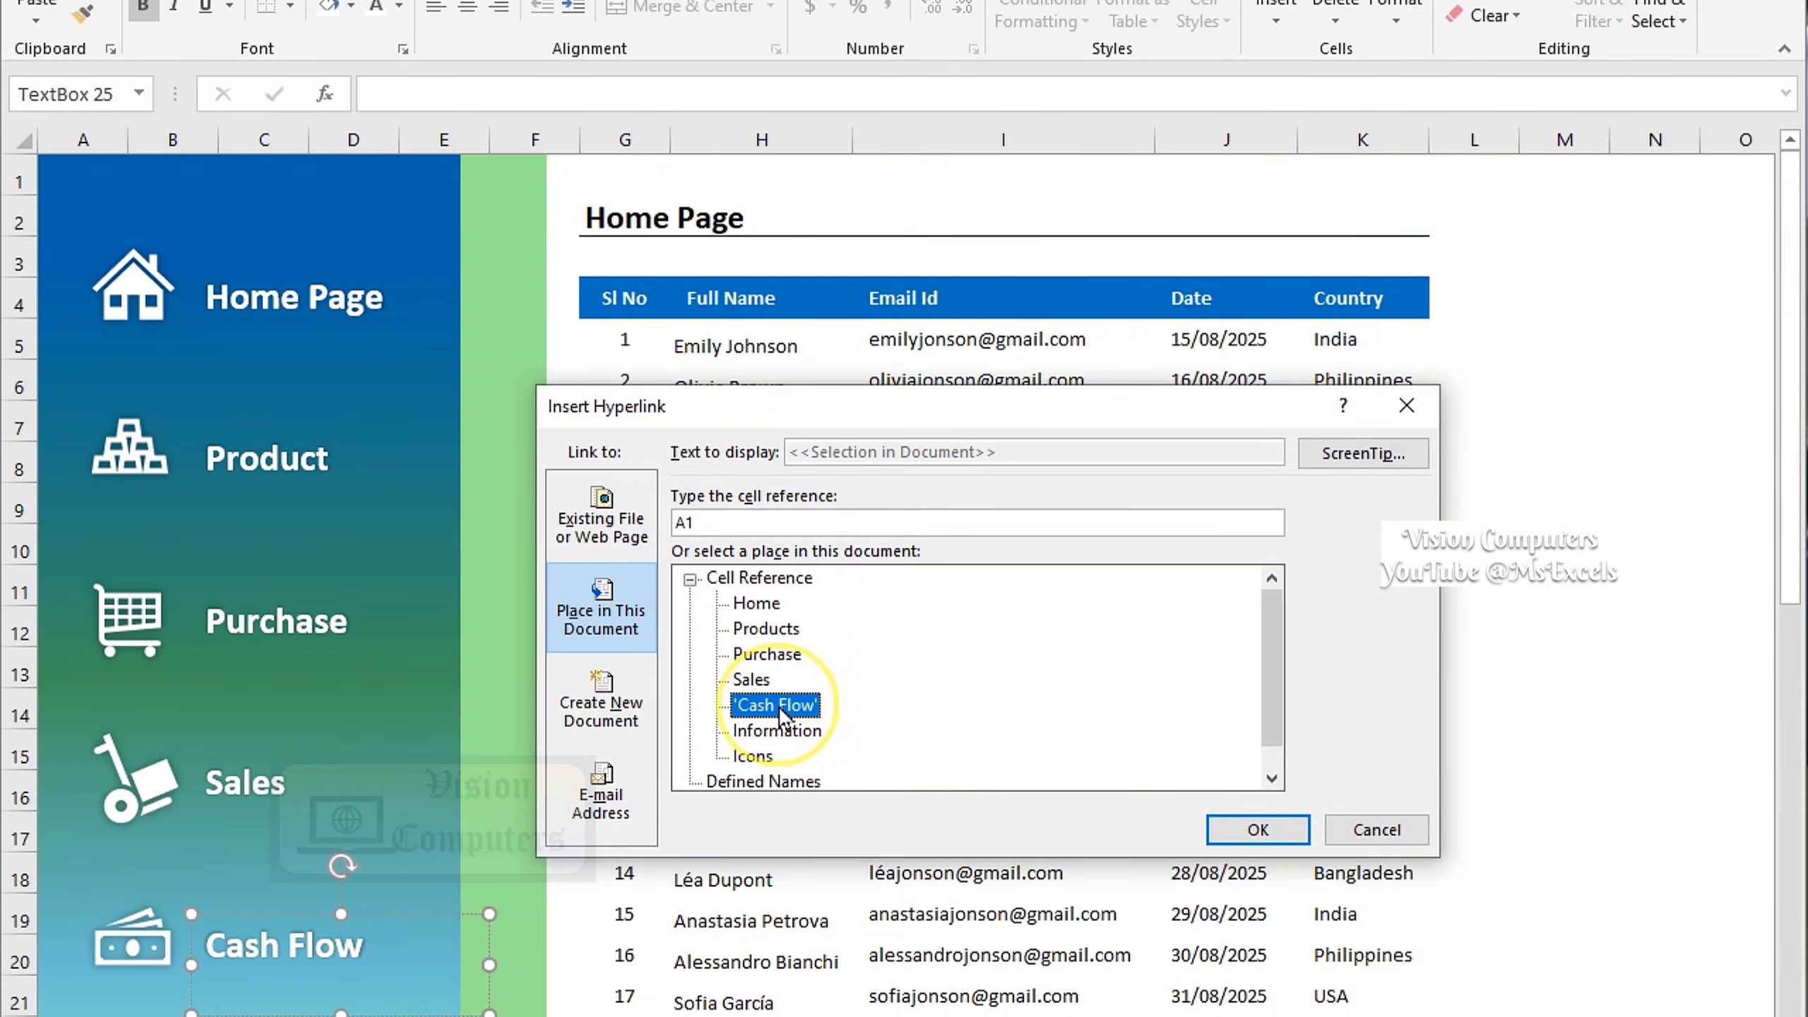
left_click(1259, 828)
Hyperlink the "Information" label to cell A1 of the Information sheet in this document
scroll(243, 859, "down", 1)
left_click(277, 985)
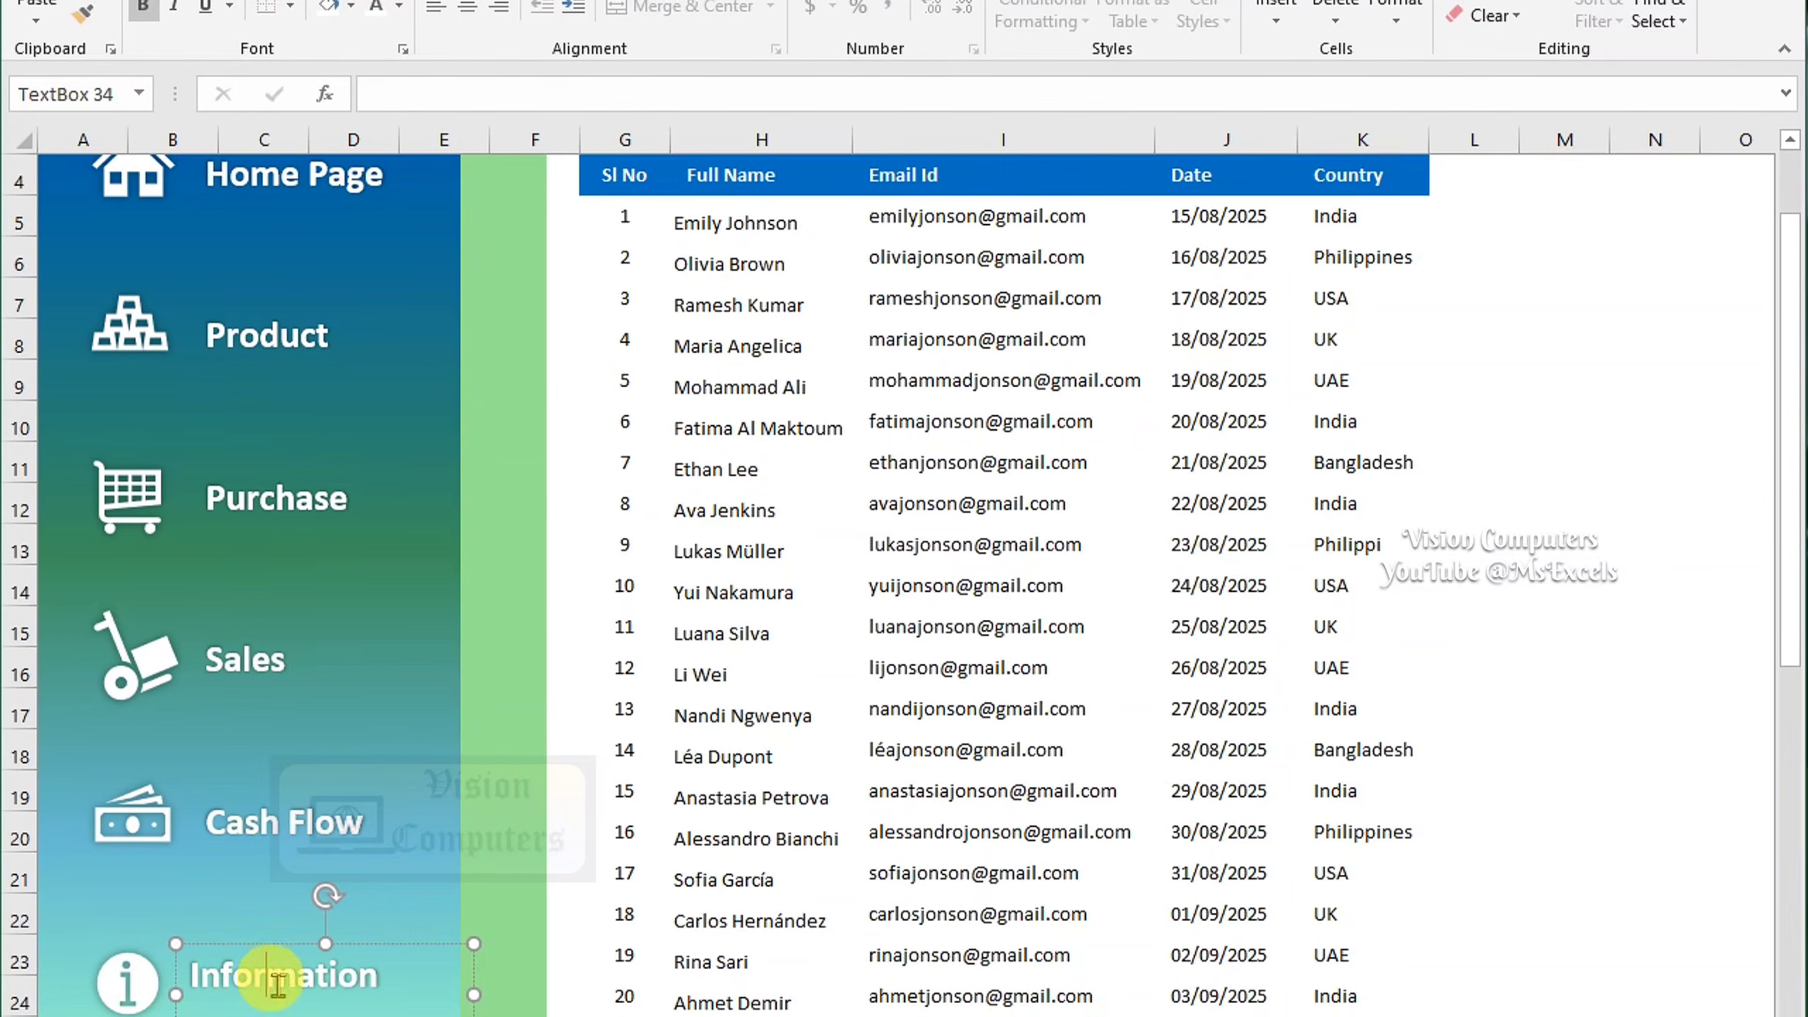
key("ctrl+k")
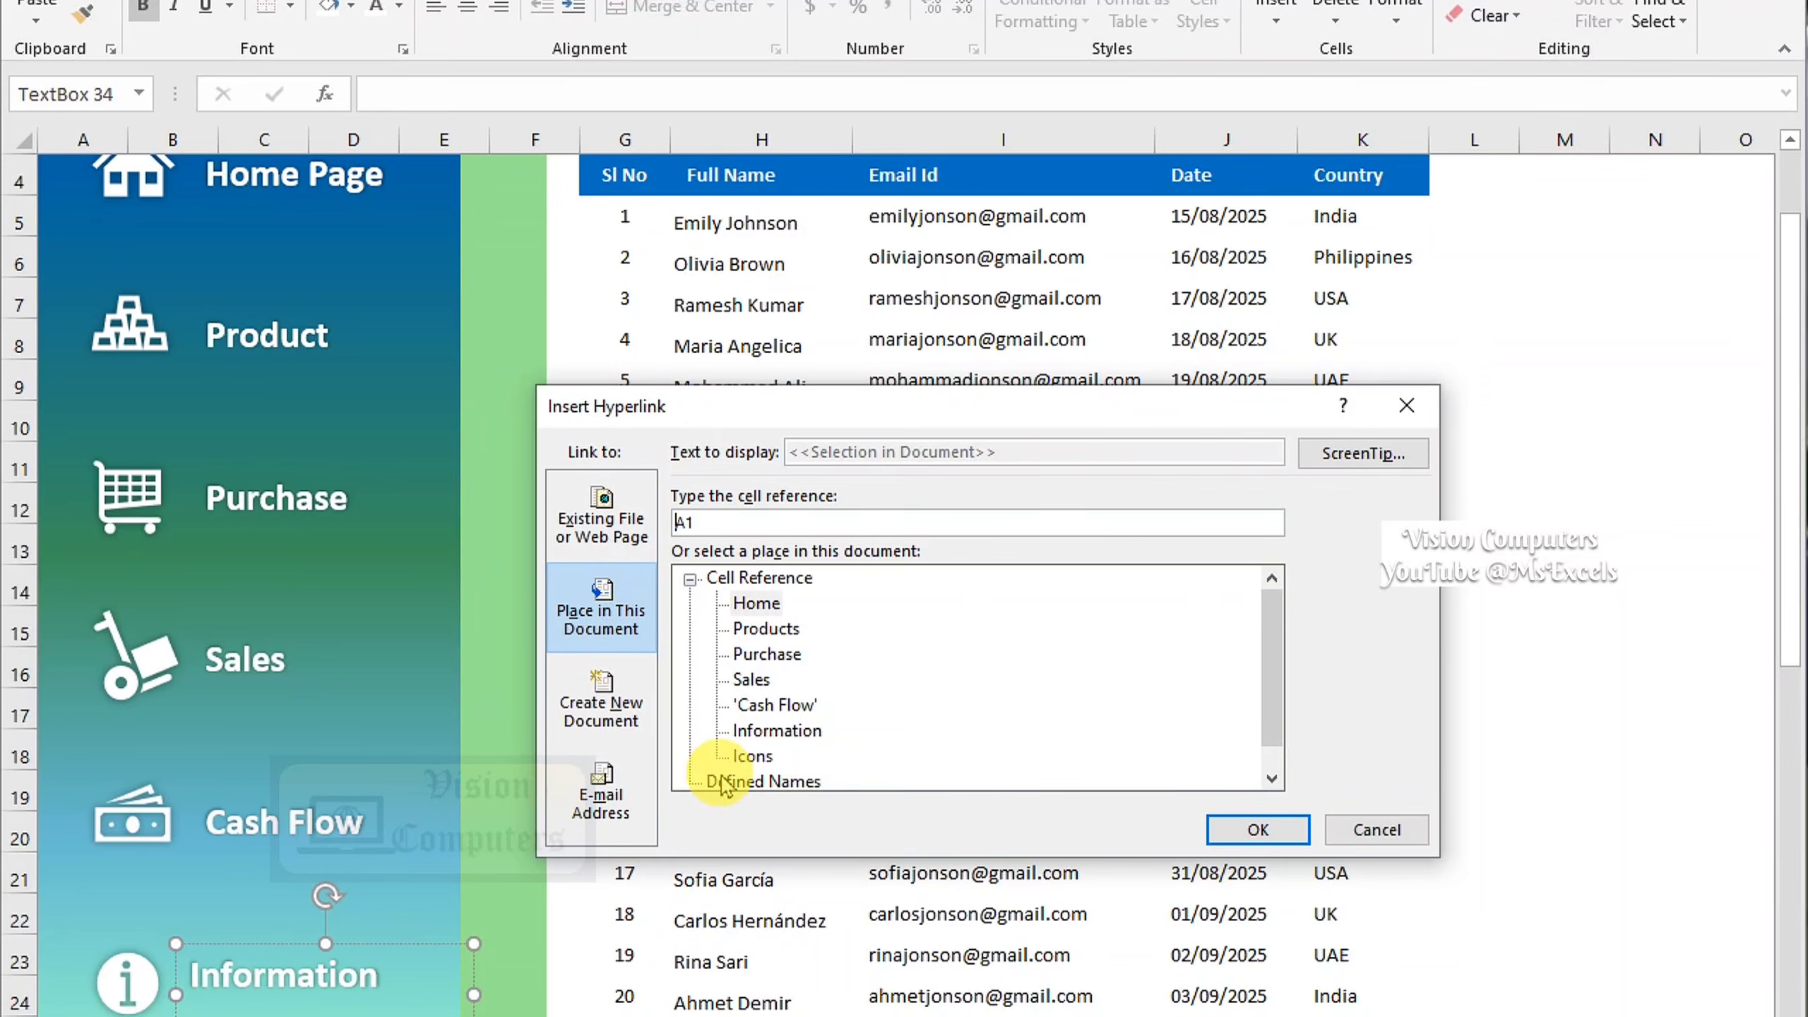
left_click(1258, 829)
scroll(424, 828, "up", 1)
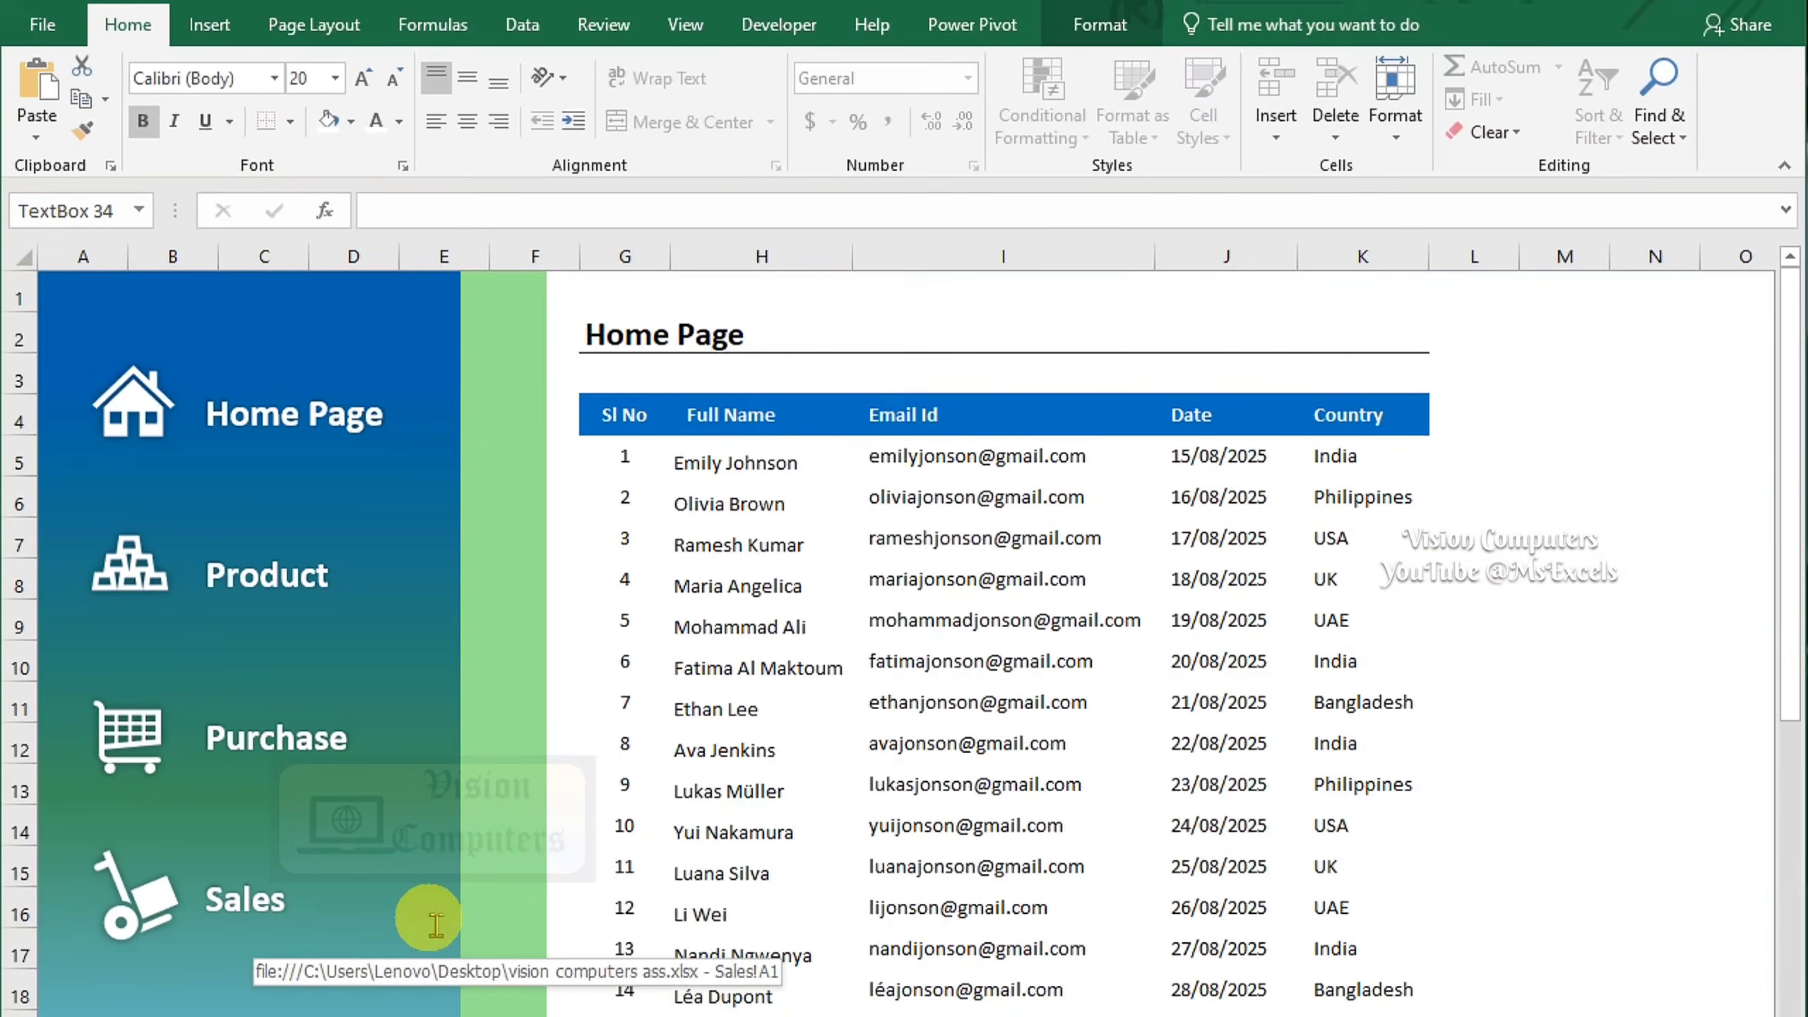
left_click(1361, 949)
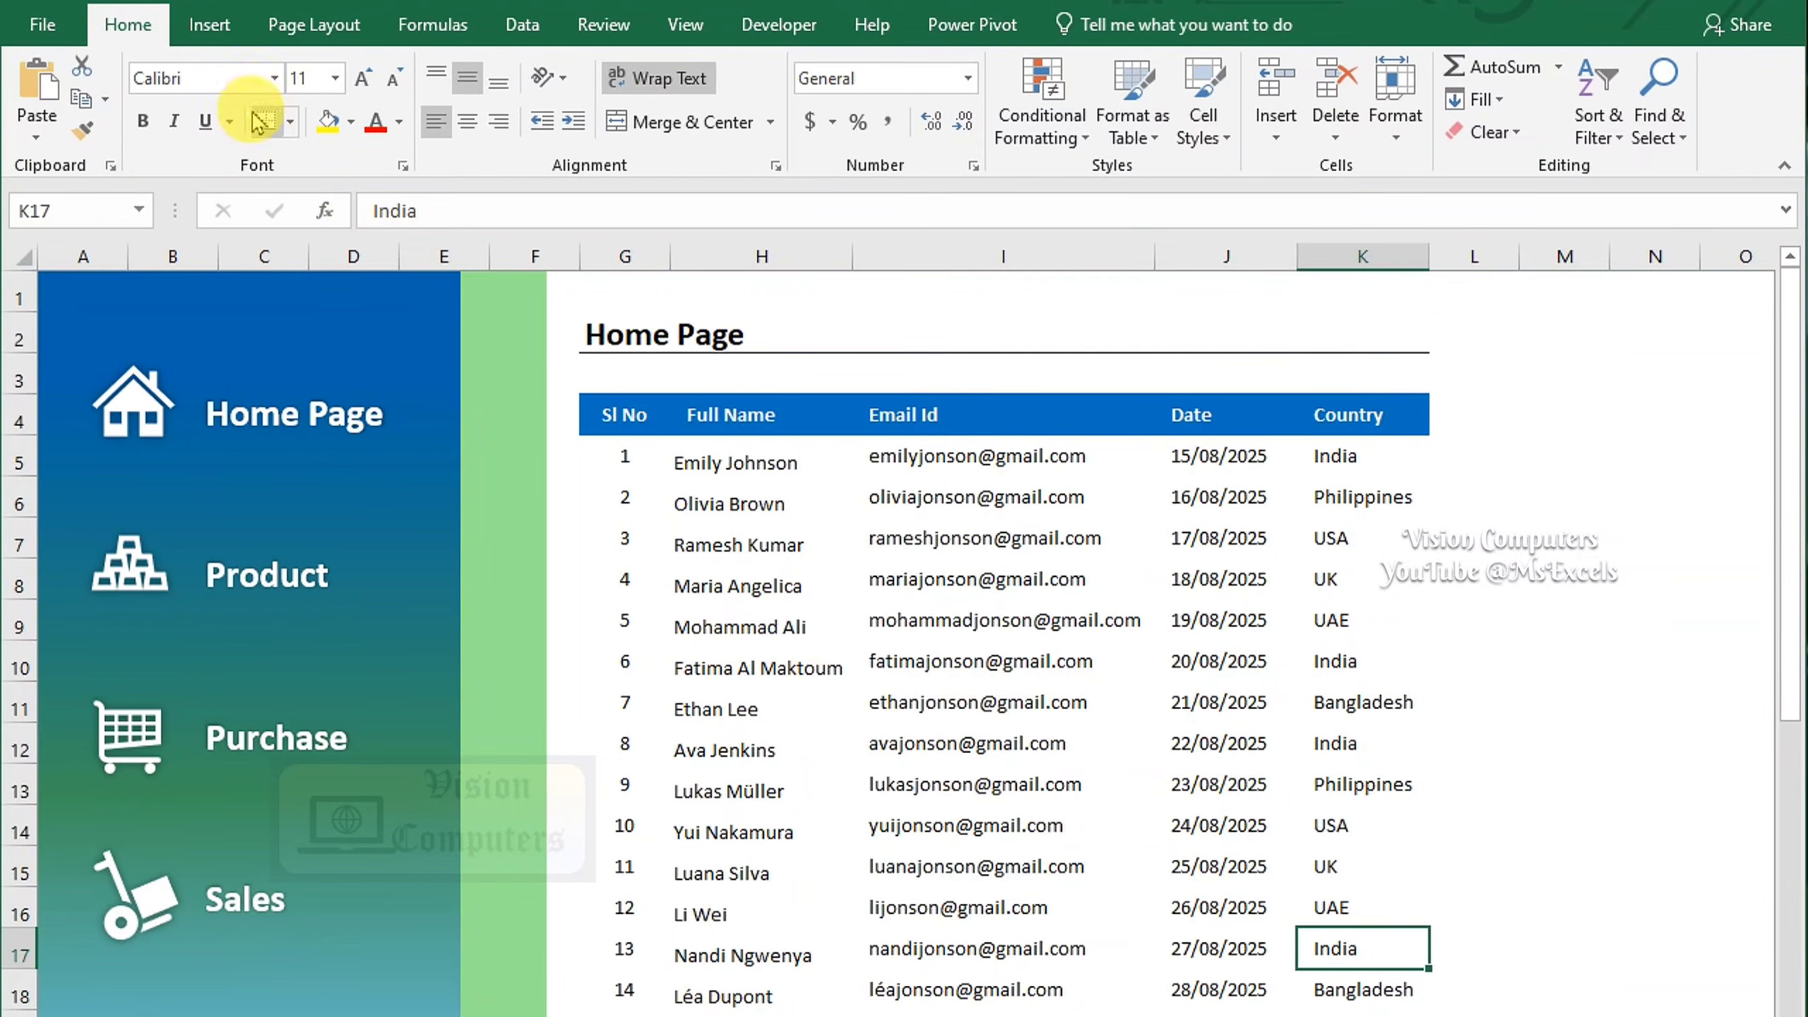
Draw a rounded rectangle about 0.89" high and 2.95" wide over the "Home Page" icon and label, reaching into the green strip
left_click(212, 37)
left_click(322, 114)
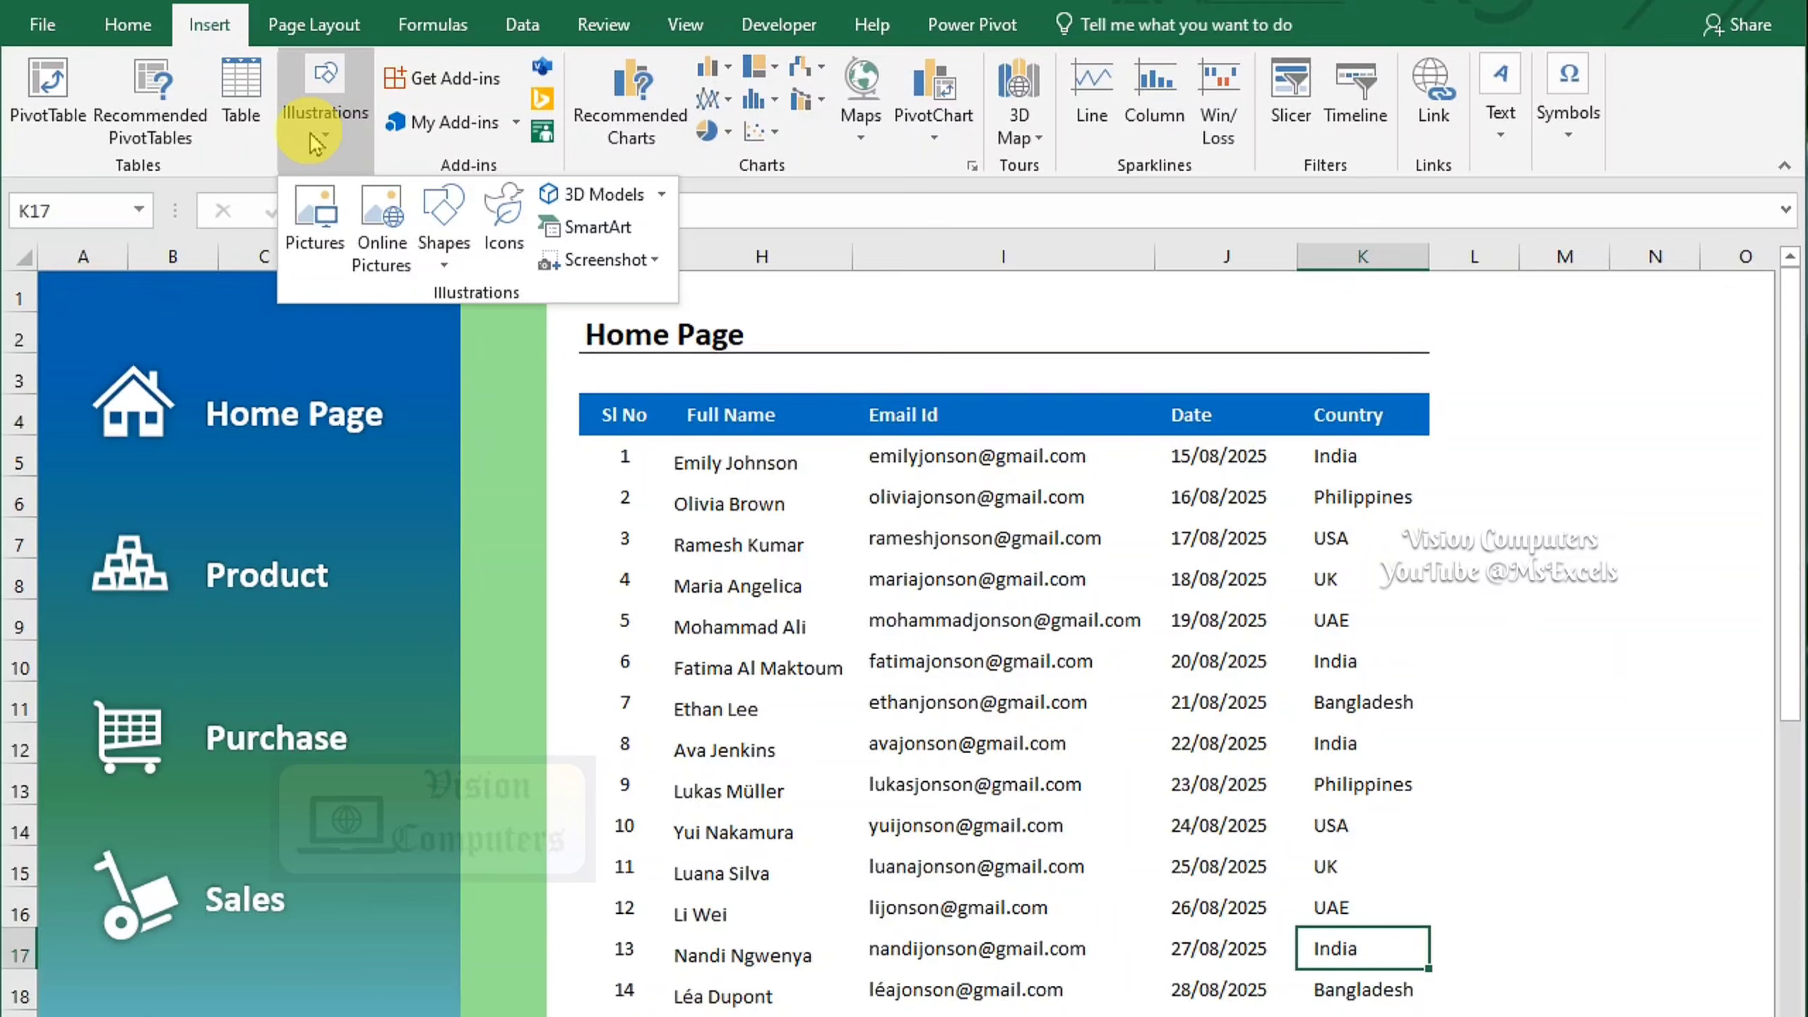
left_click(452, 258)
left_click(572, 324)
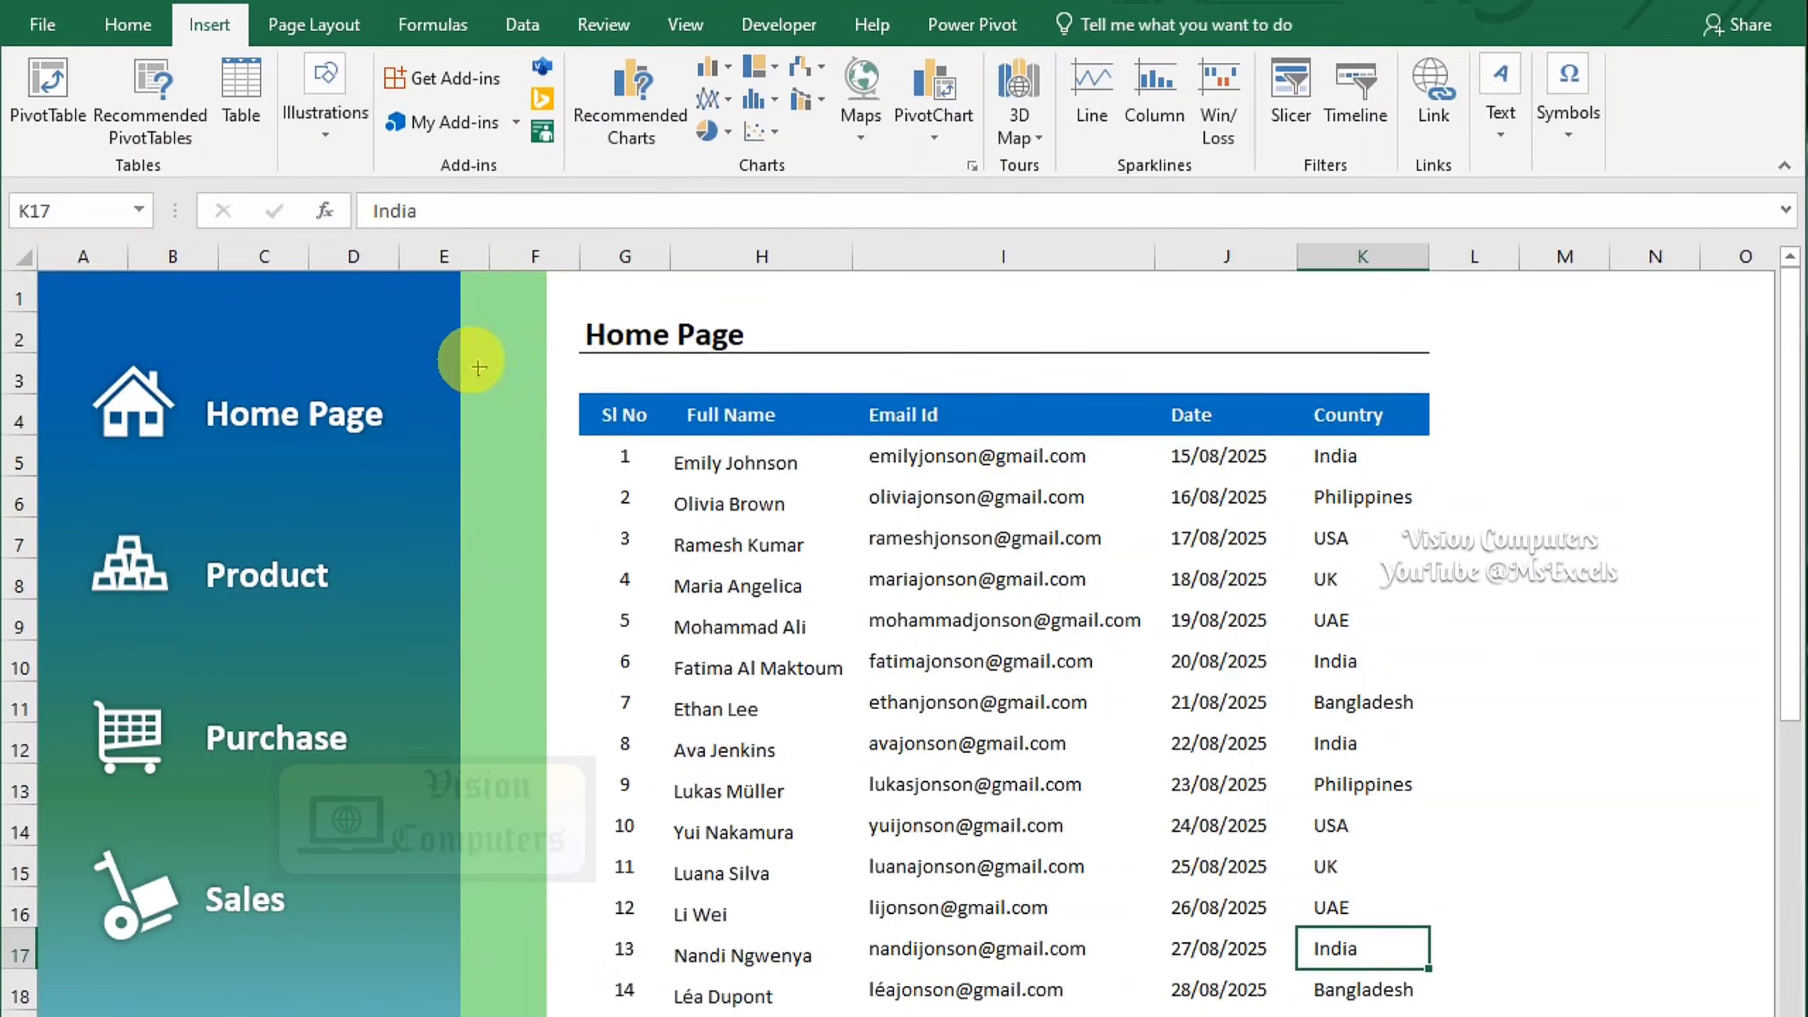
left_click_drag(93, 357, 481, 412)
Fill the rounded rectangle with the strip's light green from the recent colors and remove its outline
left_click(644, 67)
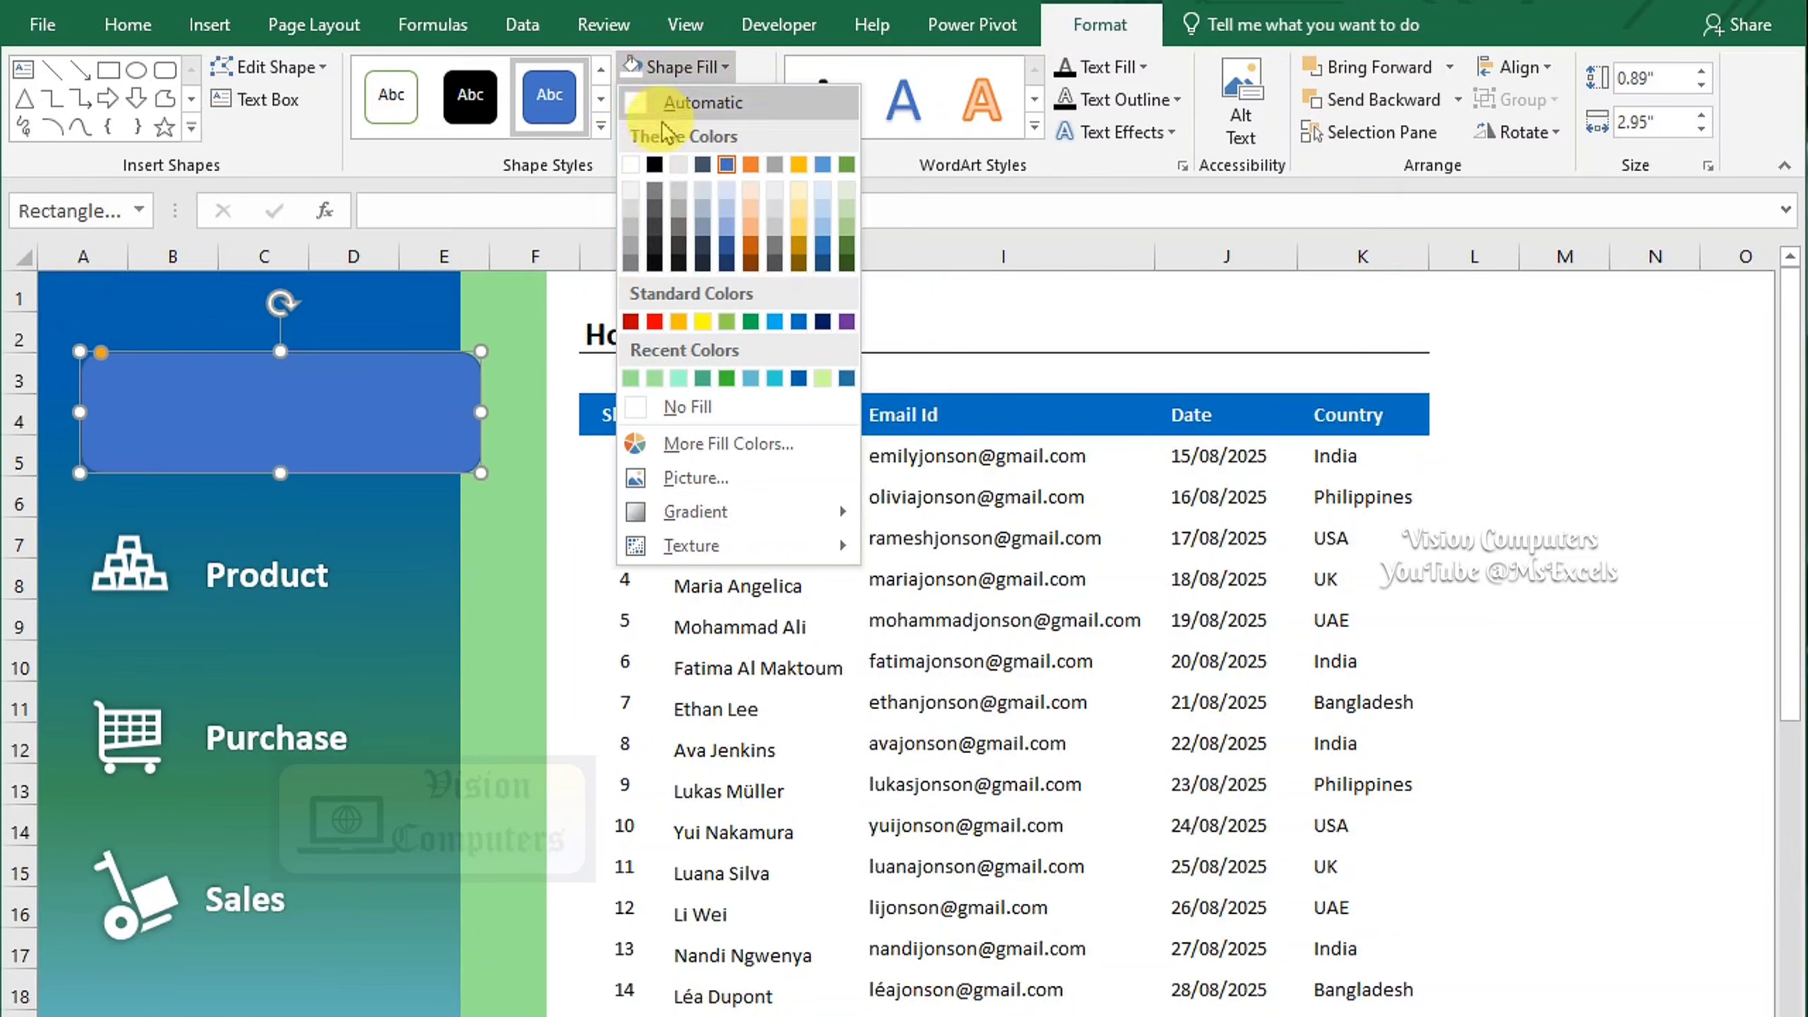
left_click(630, 377)
left_click(685, 99)
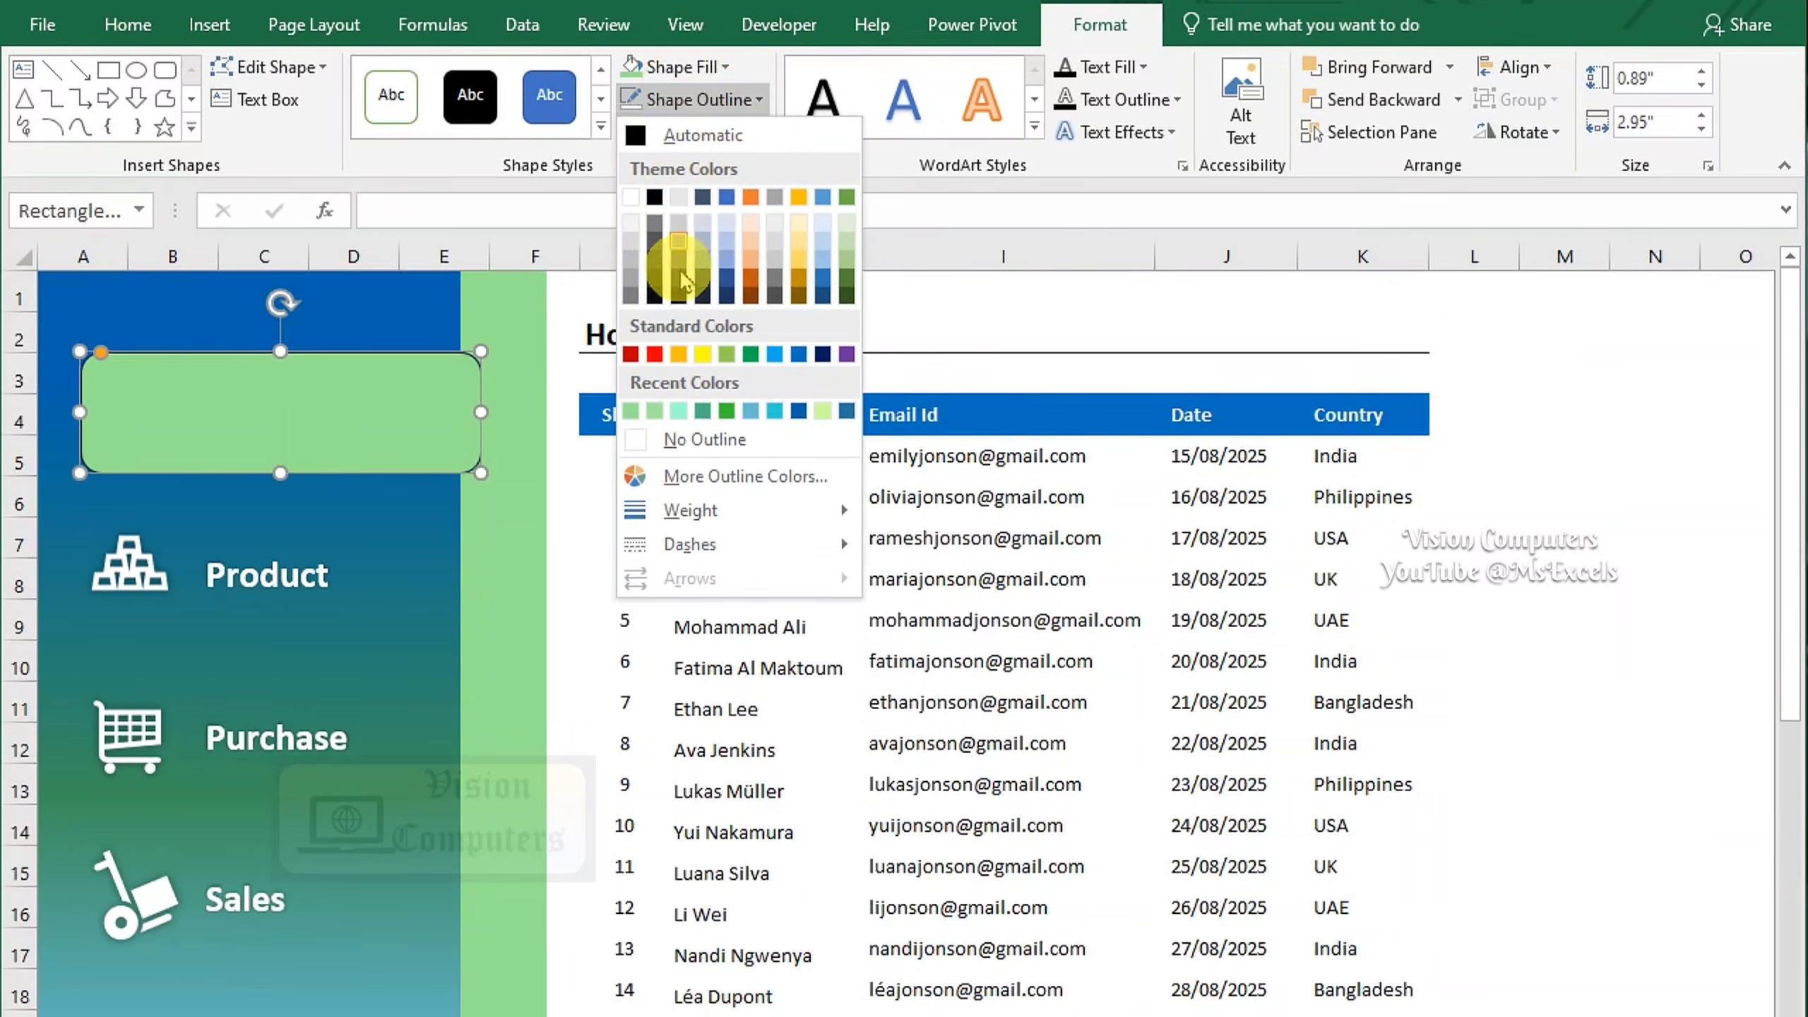
left_click(685, 442)
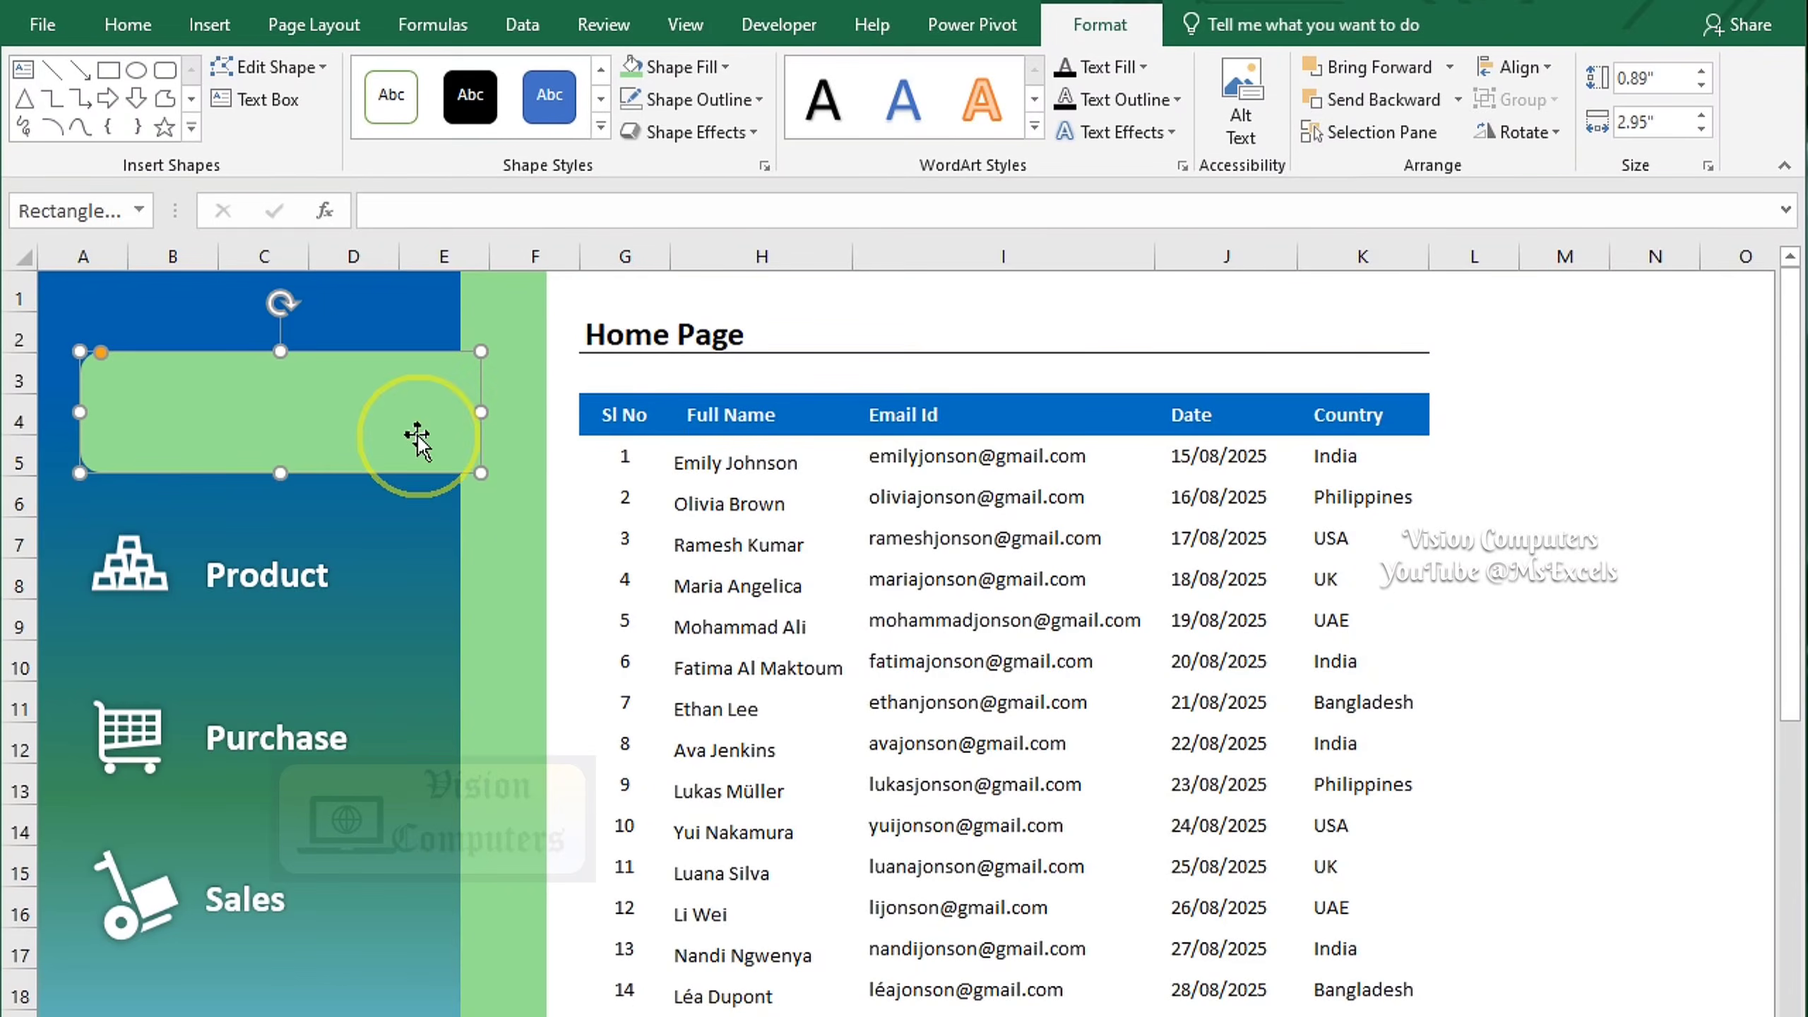
Send the green rectangle backward behind the "Home Page" icon and label, and give it an outer shadow offset to the bottom
left_click(1431, 106)
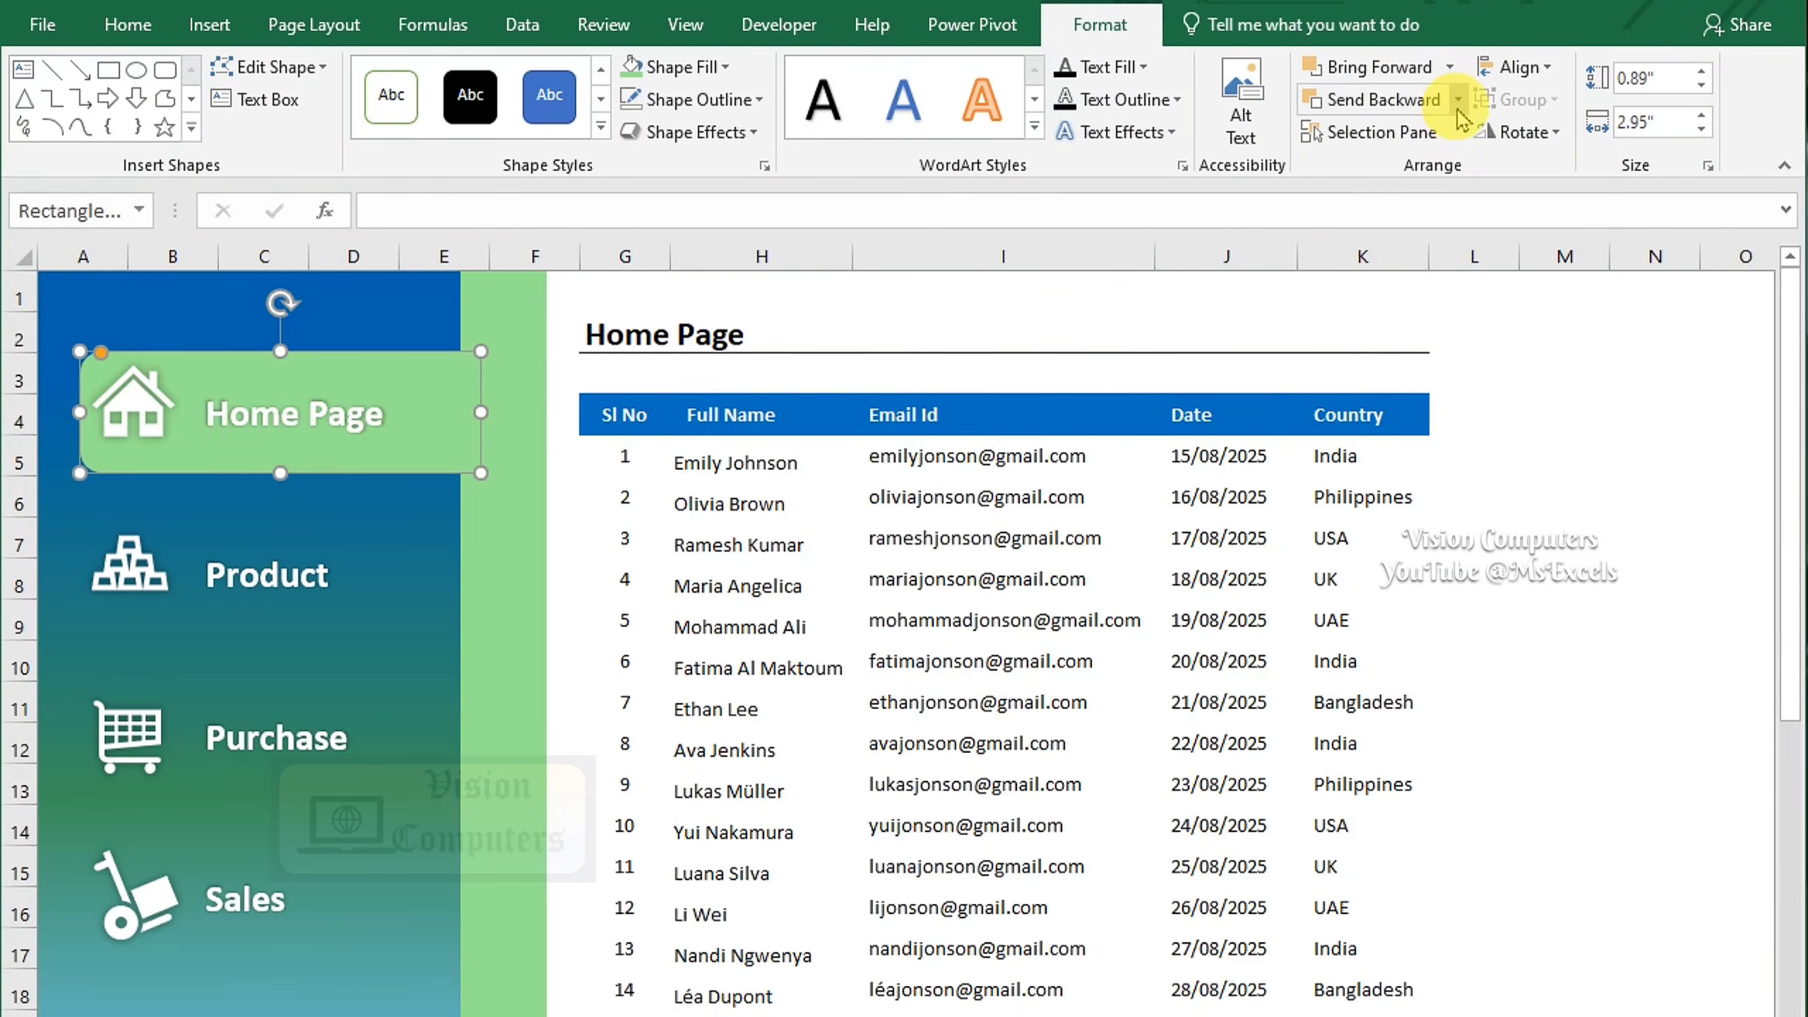
left_click(1042, 591)
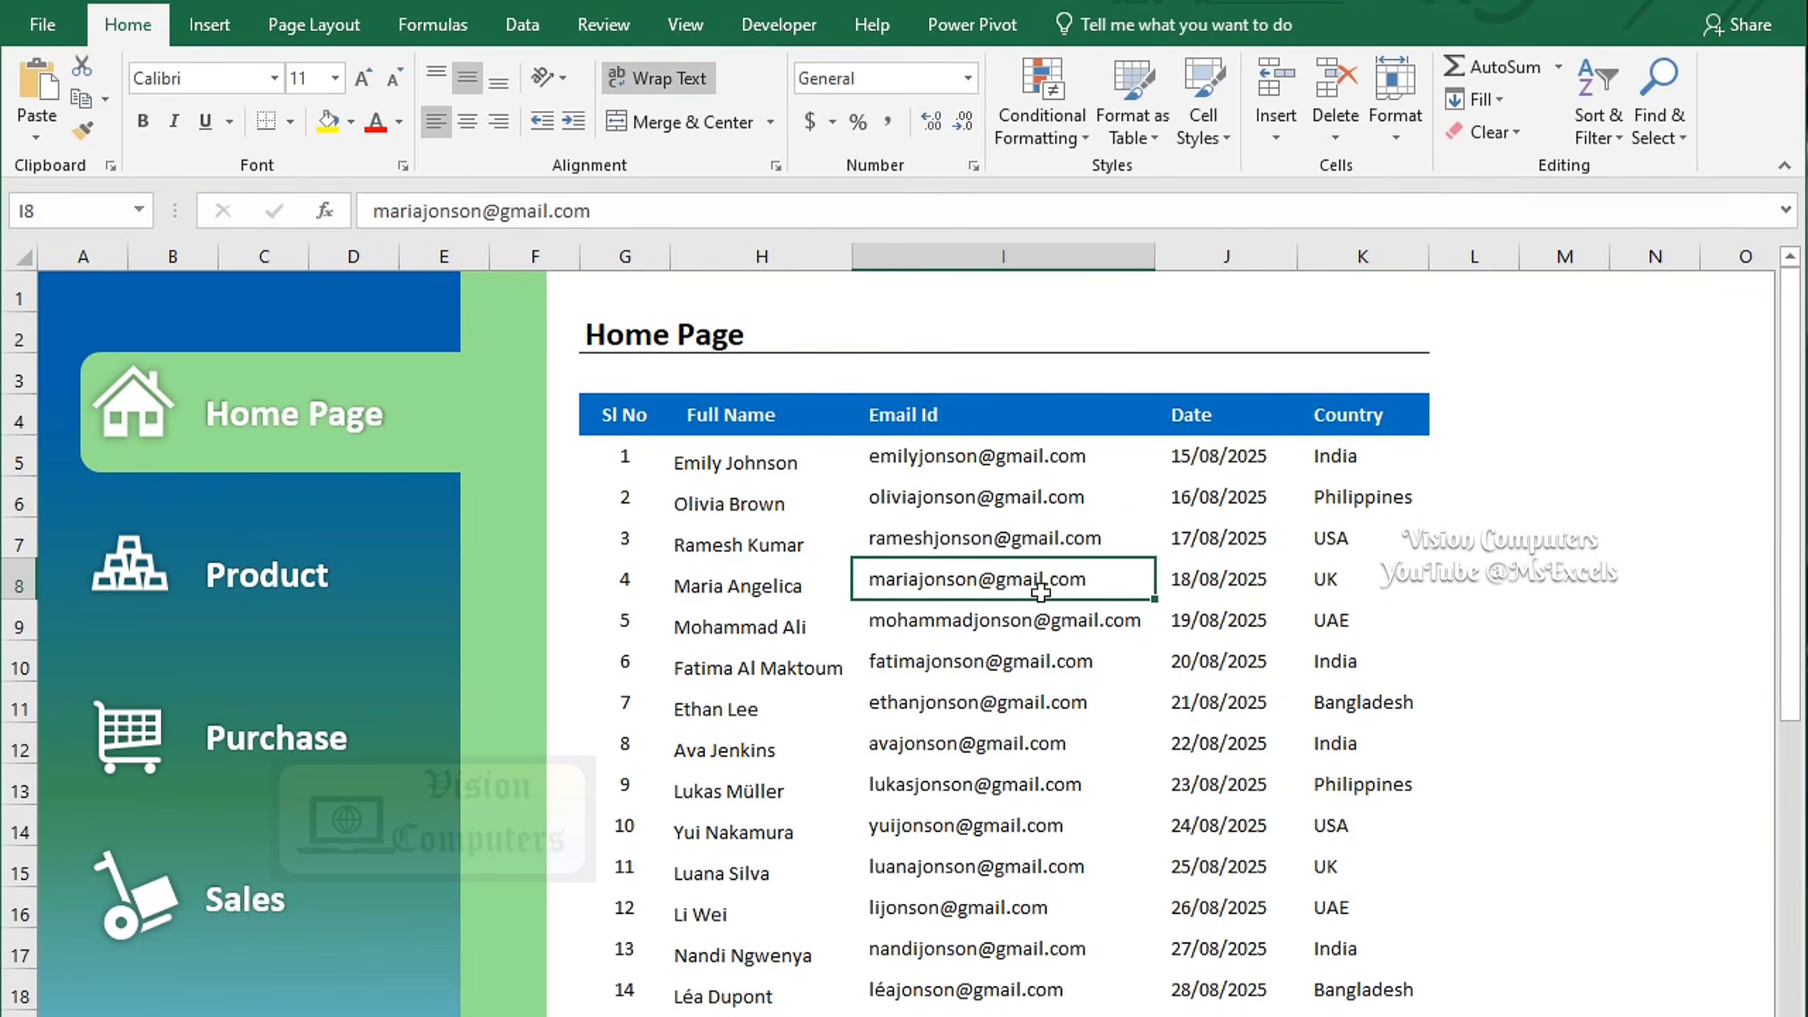
left_click(439, 447, "ctrl")
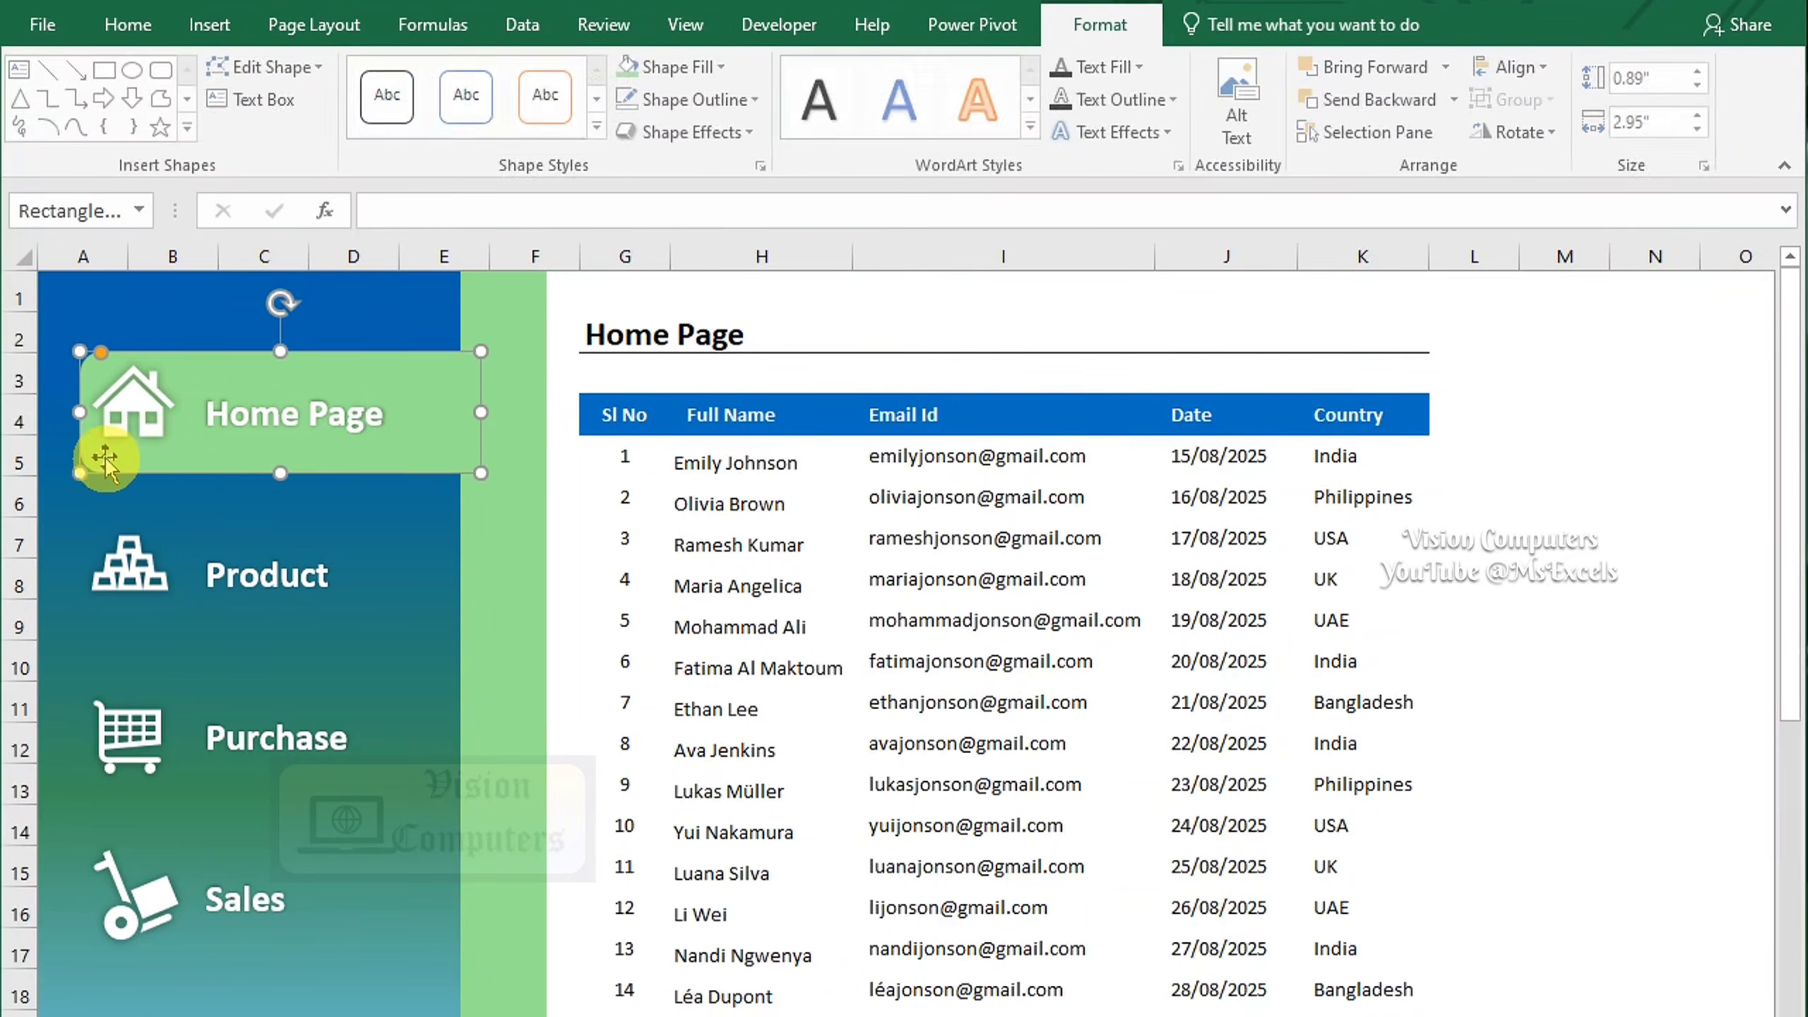
left_click(694, 132)
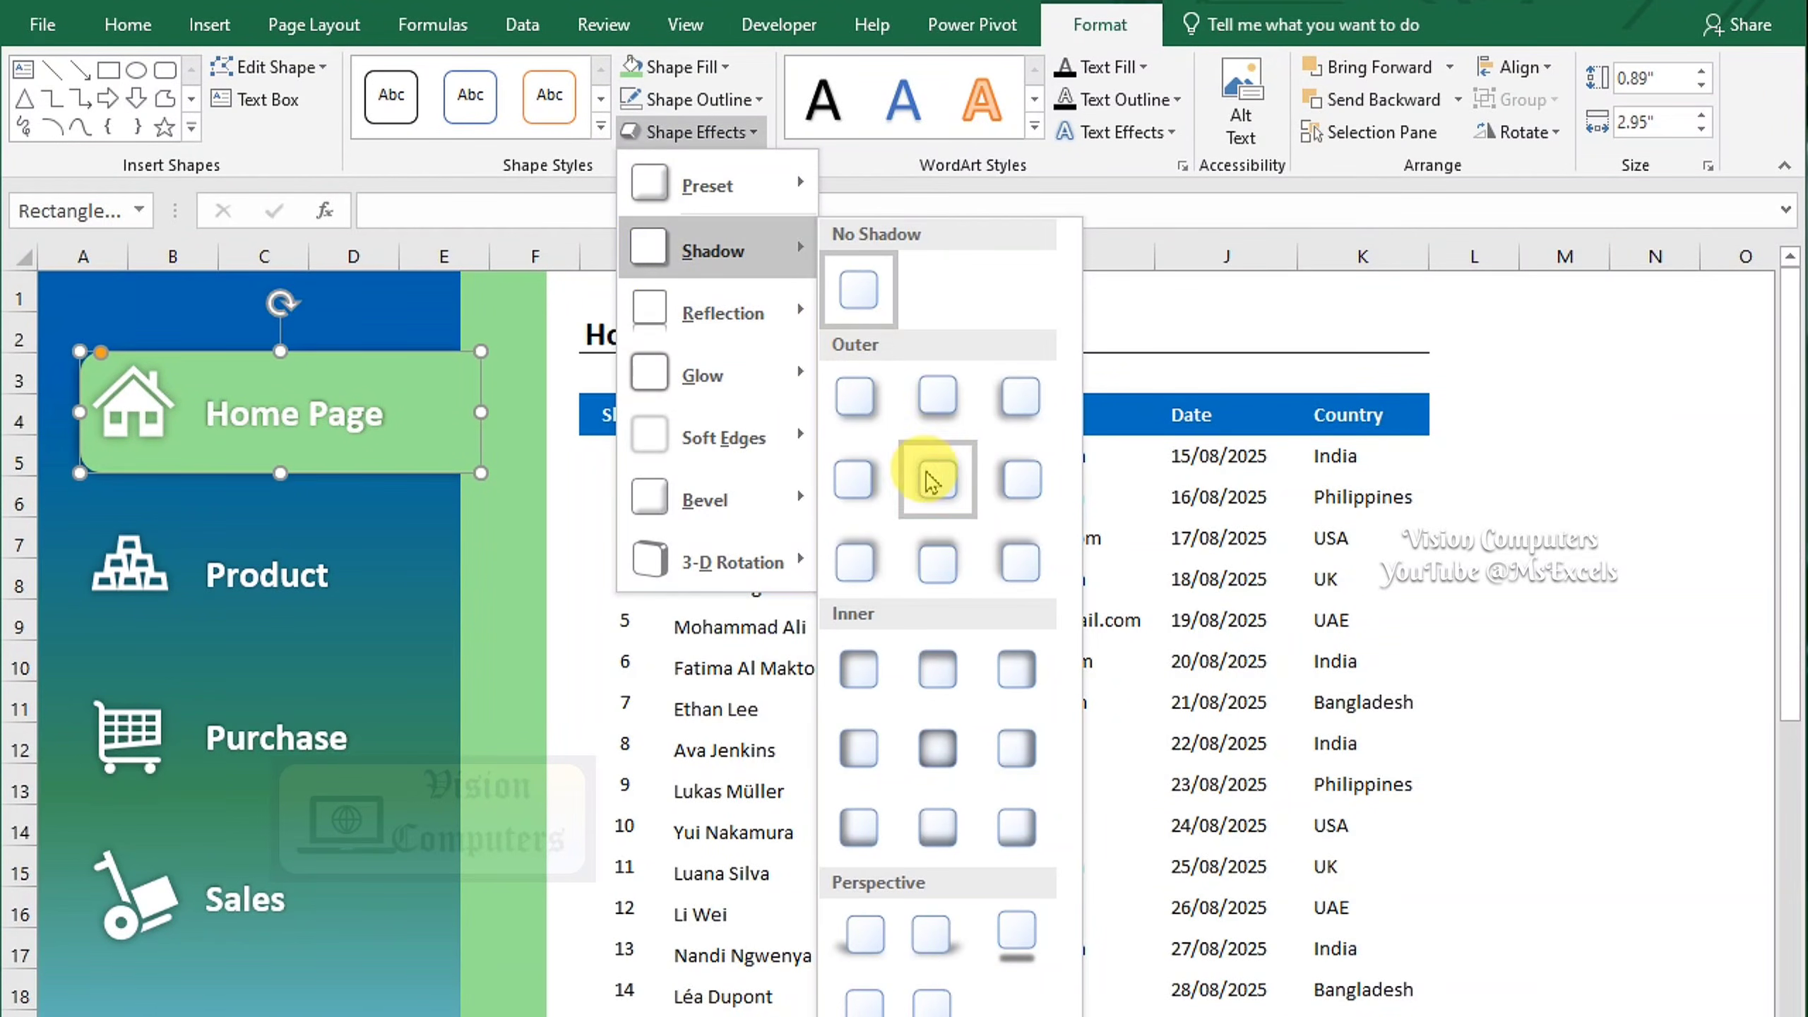
left_click(936, 392)
left_click(776, 637)
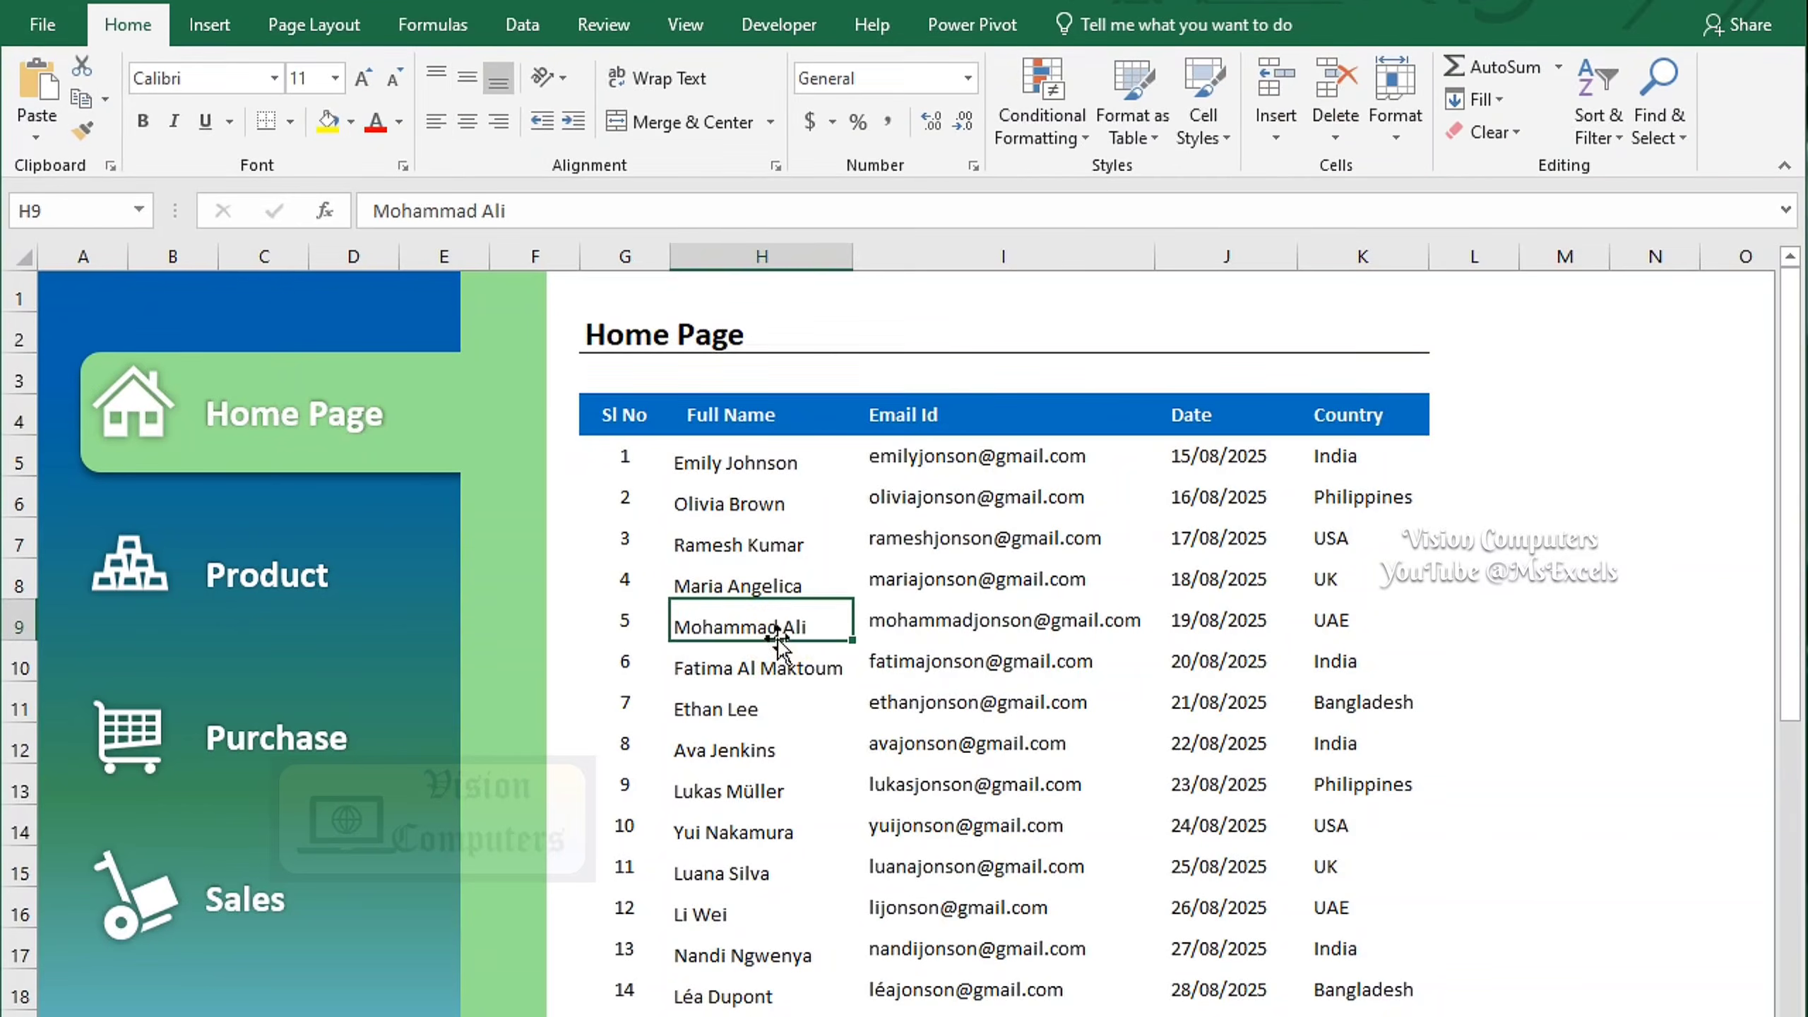
left_click(1052, 781)
Copy columns A to F of the Home sheet with the sidebar and paste them into the Products sheet
left_click_drag(105, 253, 500, 285)
key("ctrl+c")
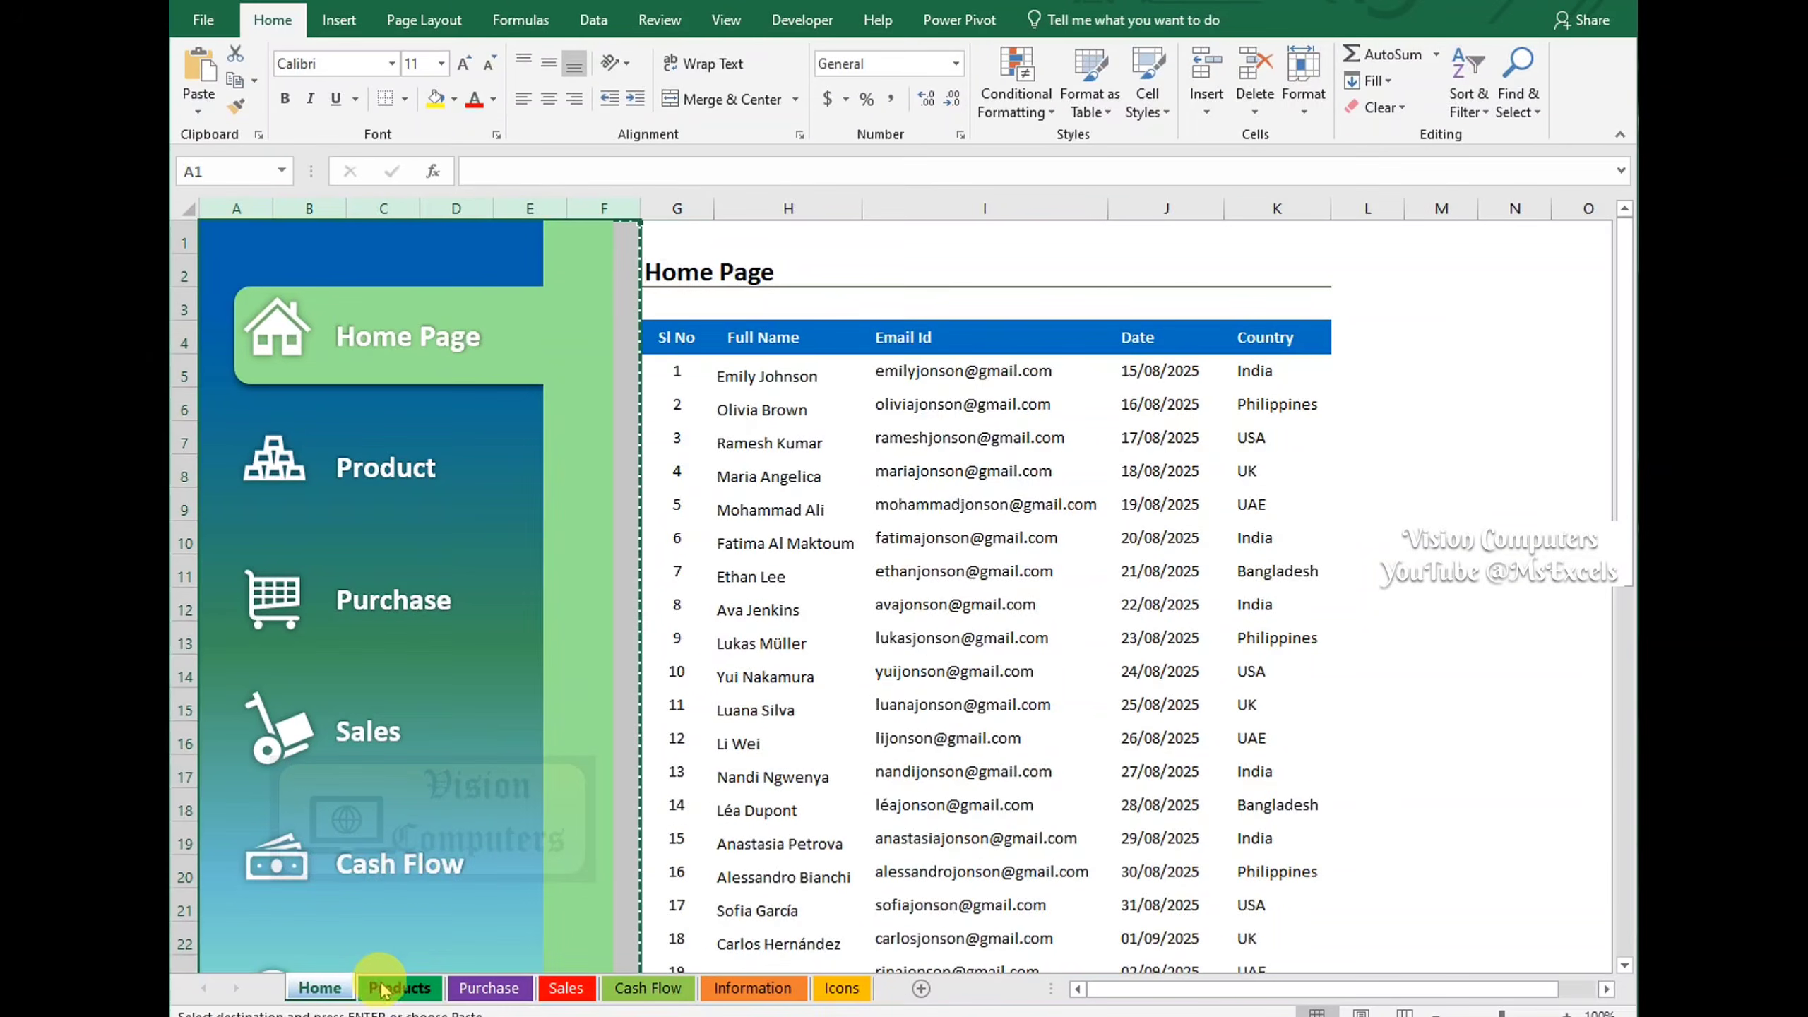
left_click(398, 988)
key("ctrl+v")
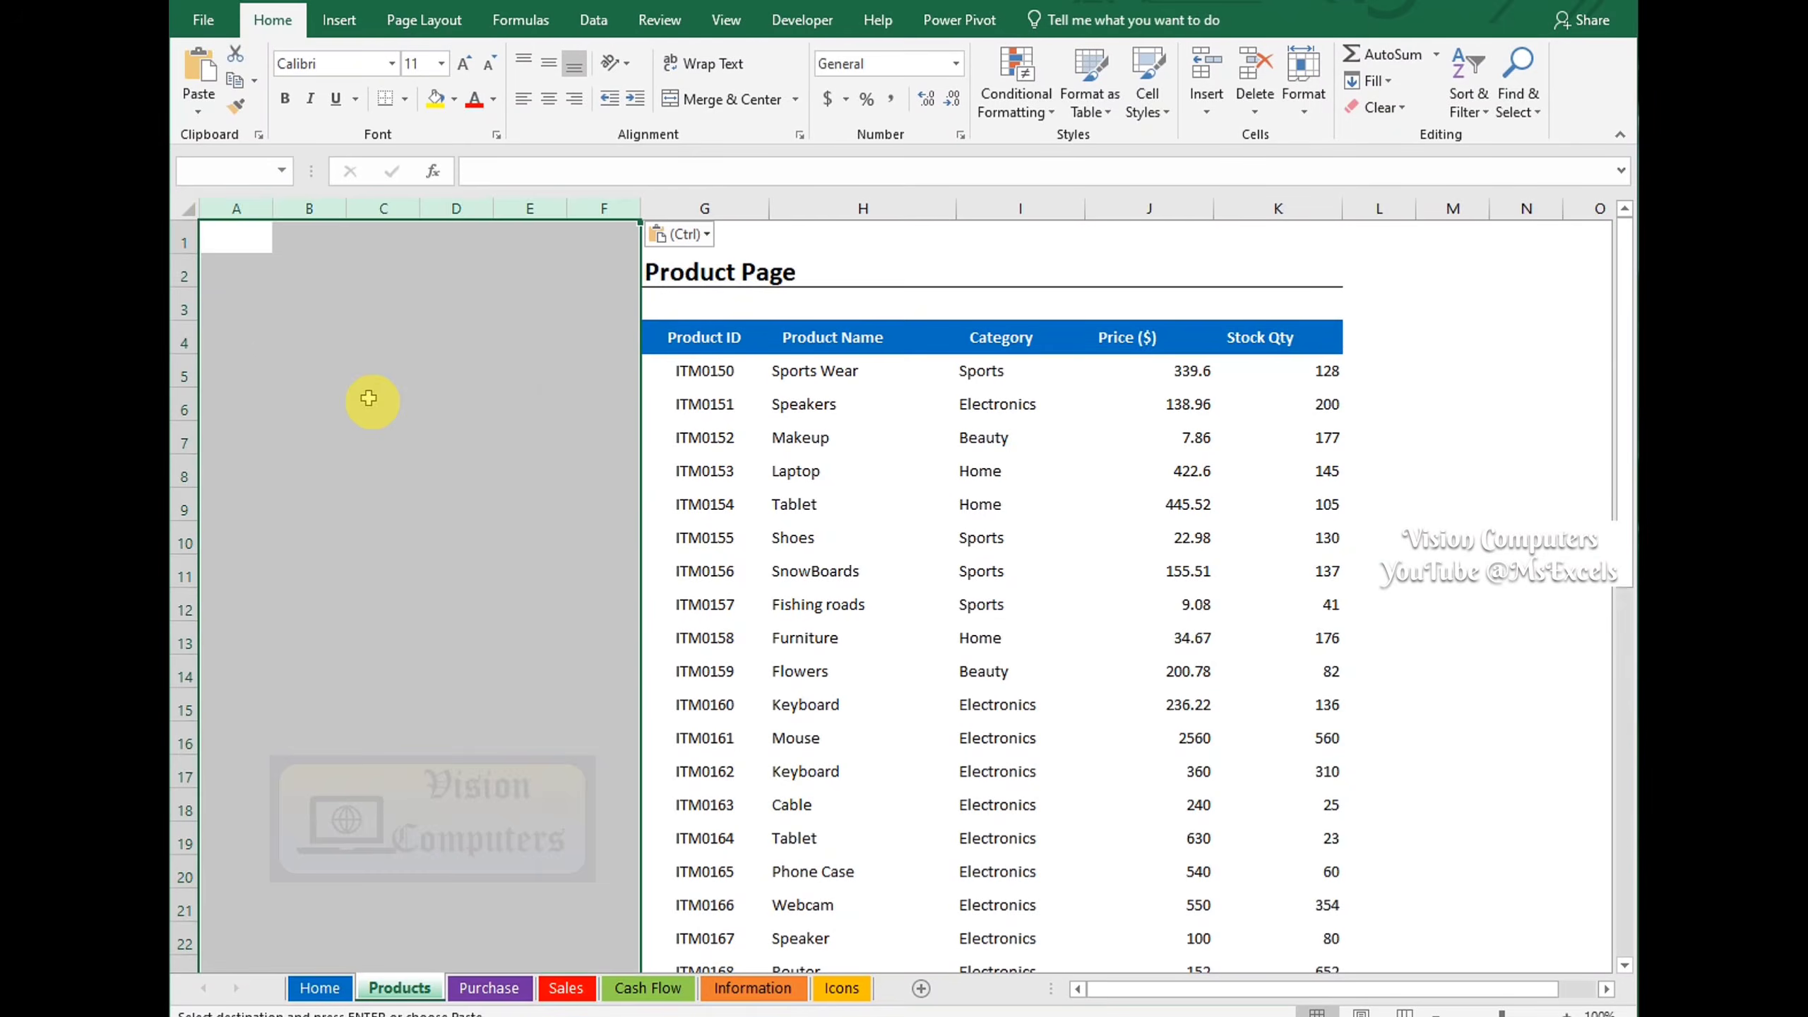
Paste the copied sidebar columns at column A of the Purchase, Sales, Cash Flow and Information sheets
left_click(473, 986)
left_click(238, 207)
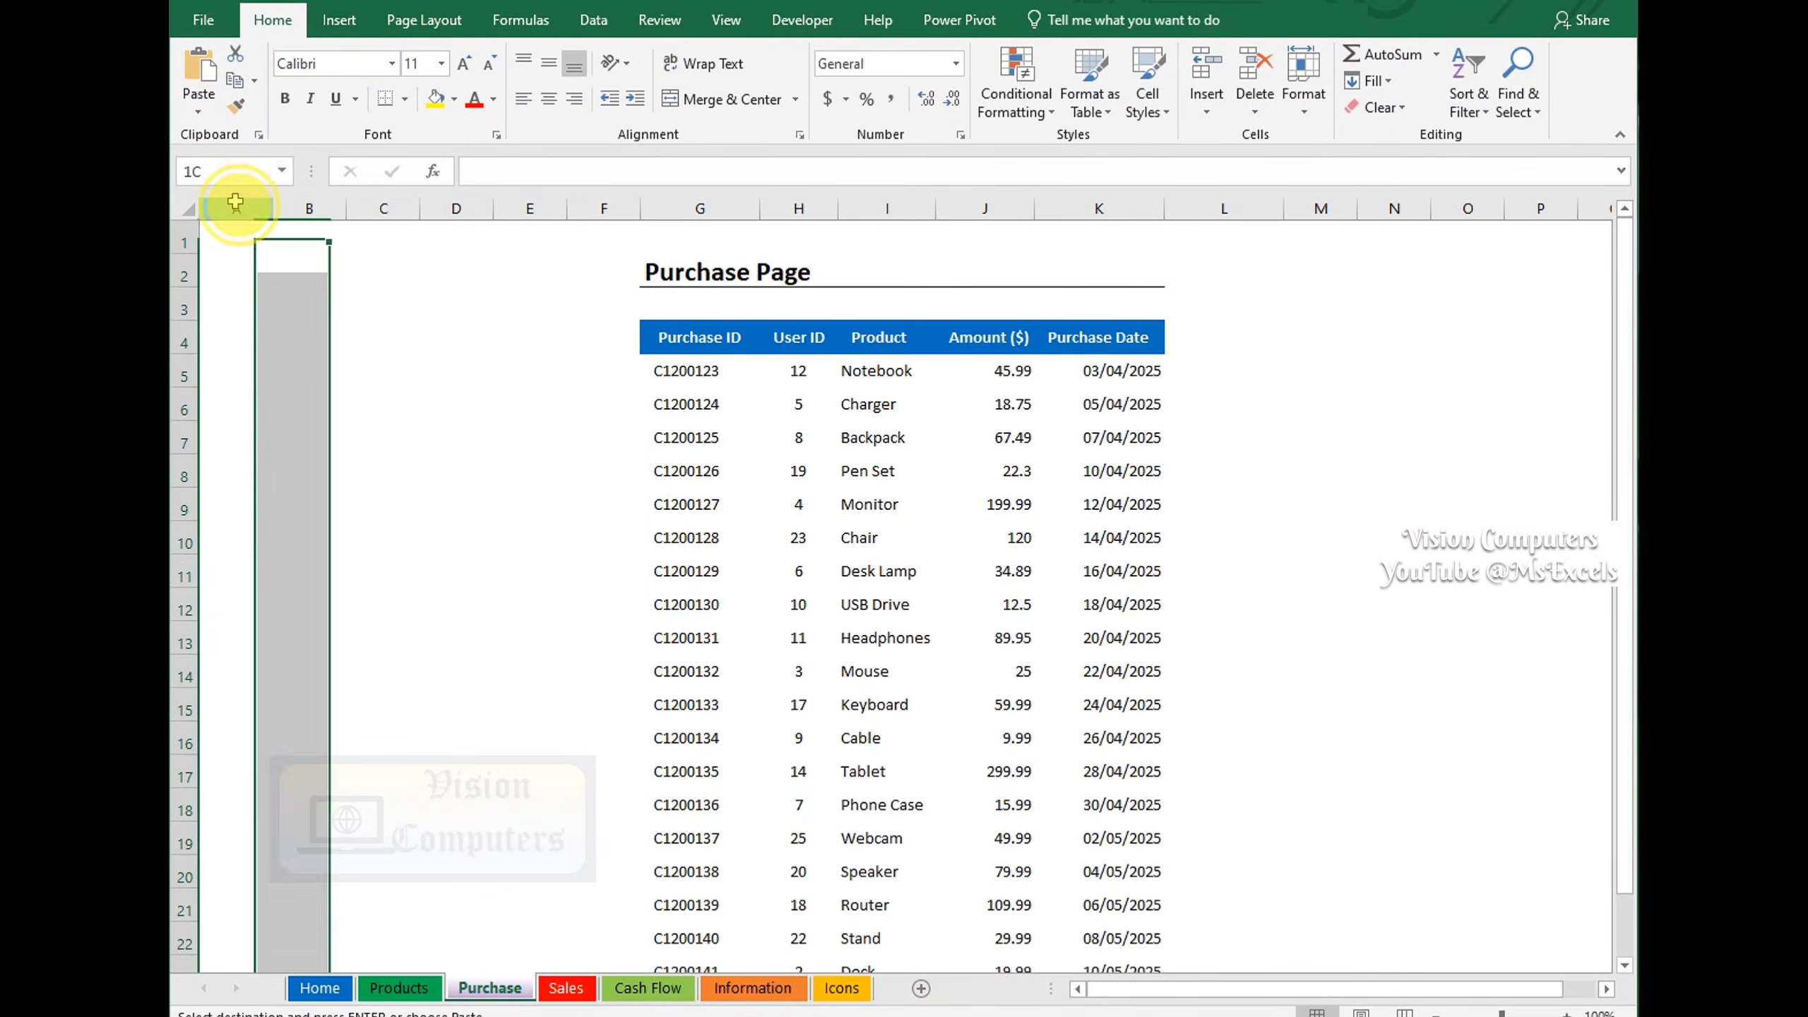
key("ctrl+v")
left_click(636, 990)
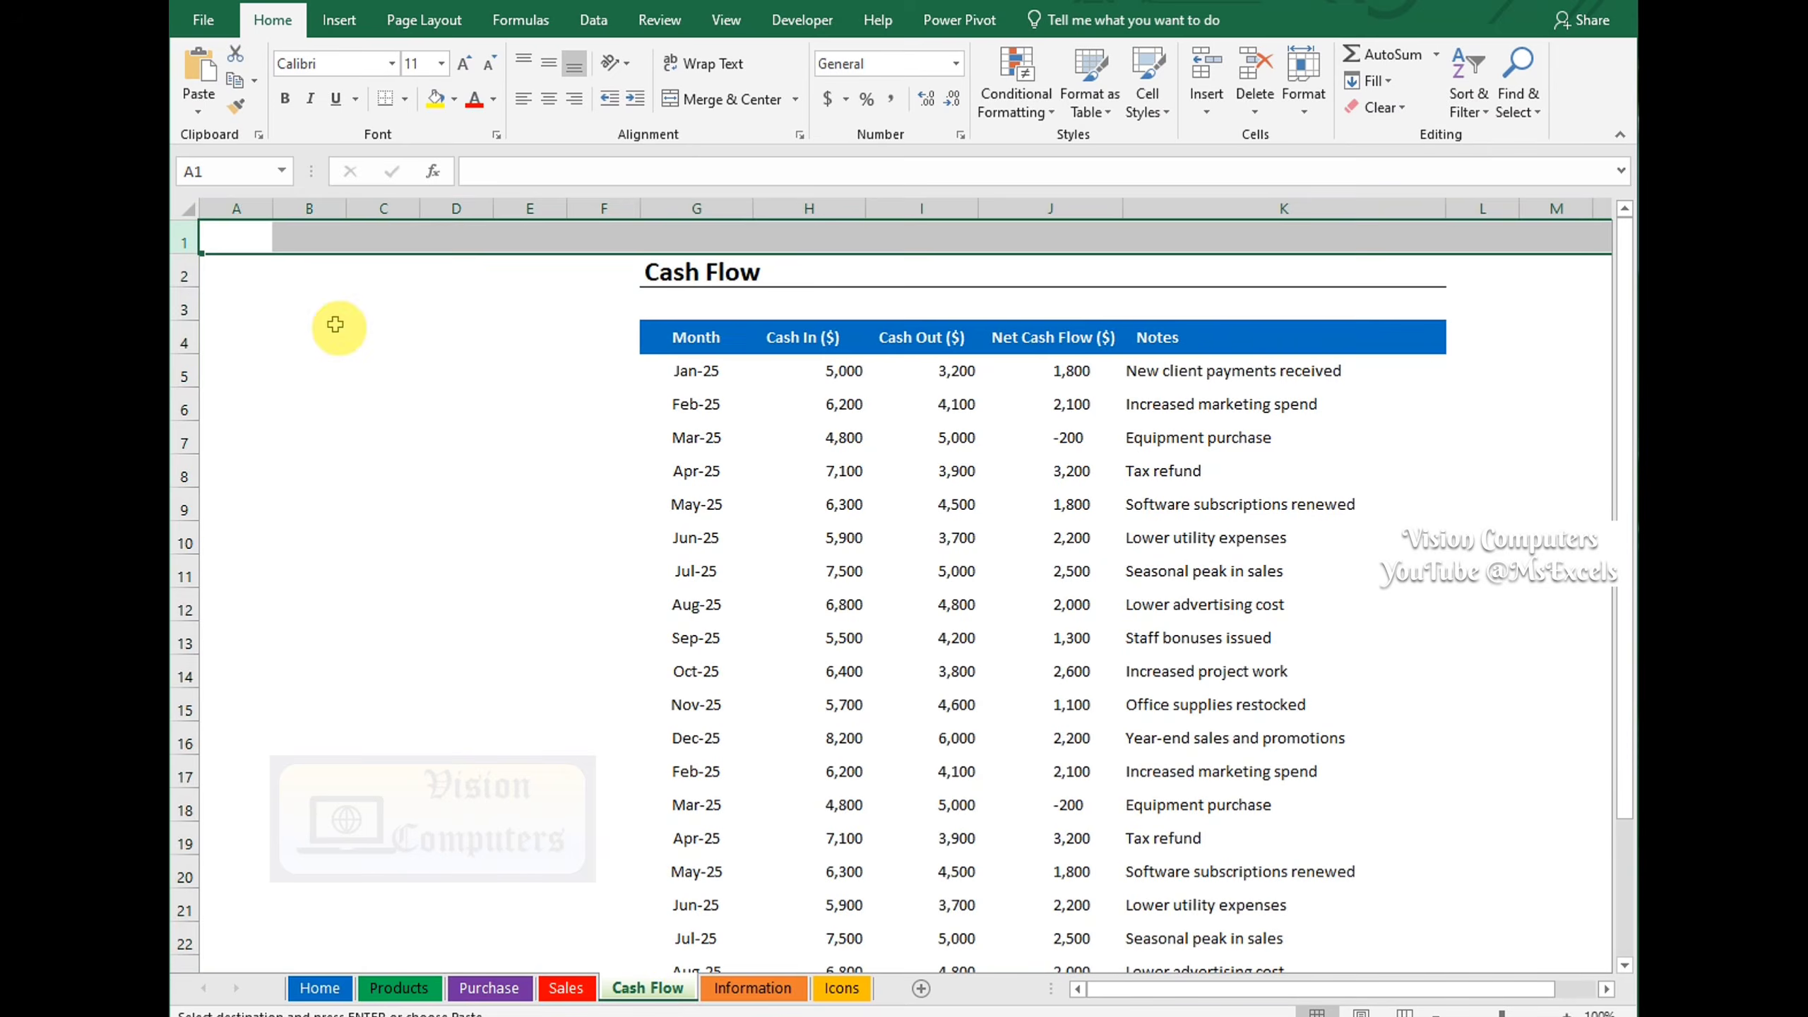
left_click(236, 207)
key("ctrl+v")
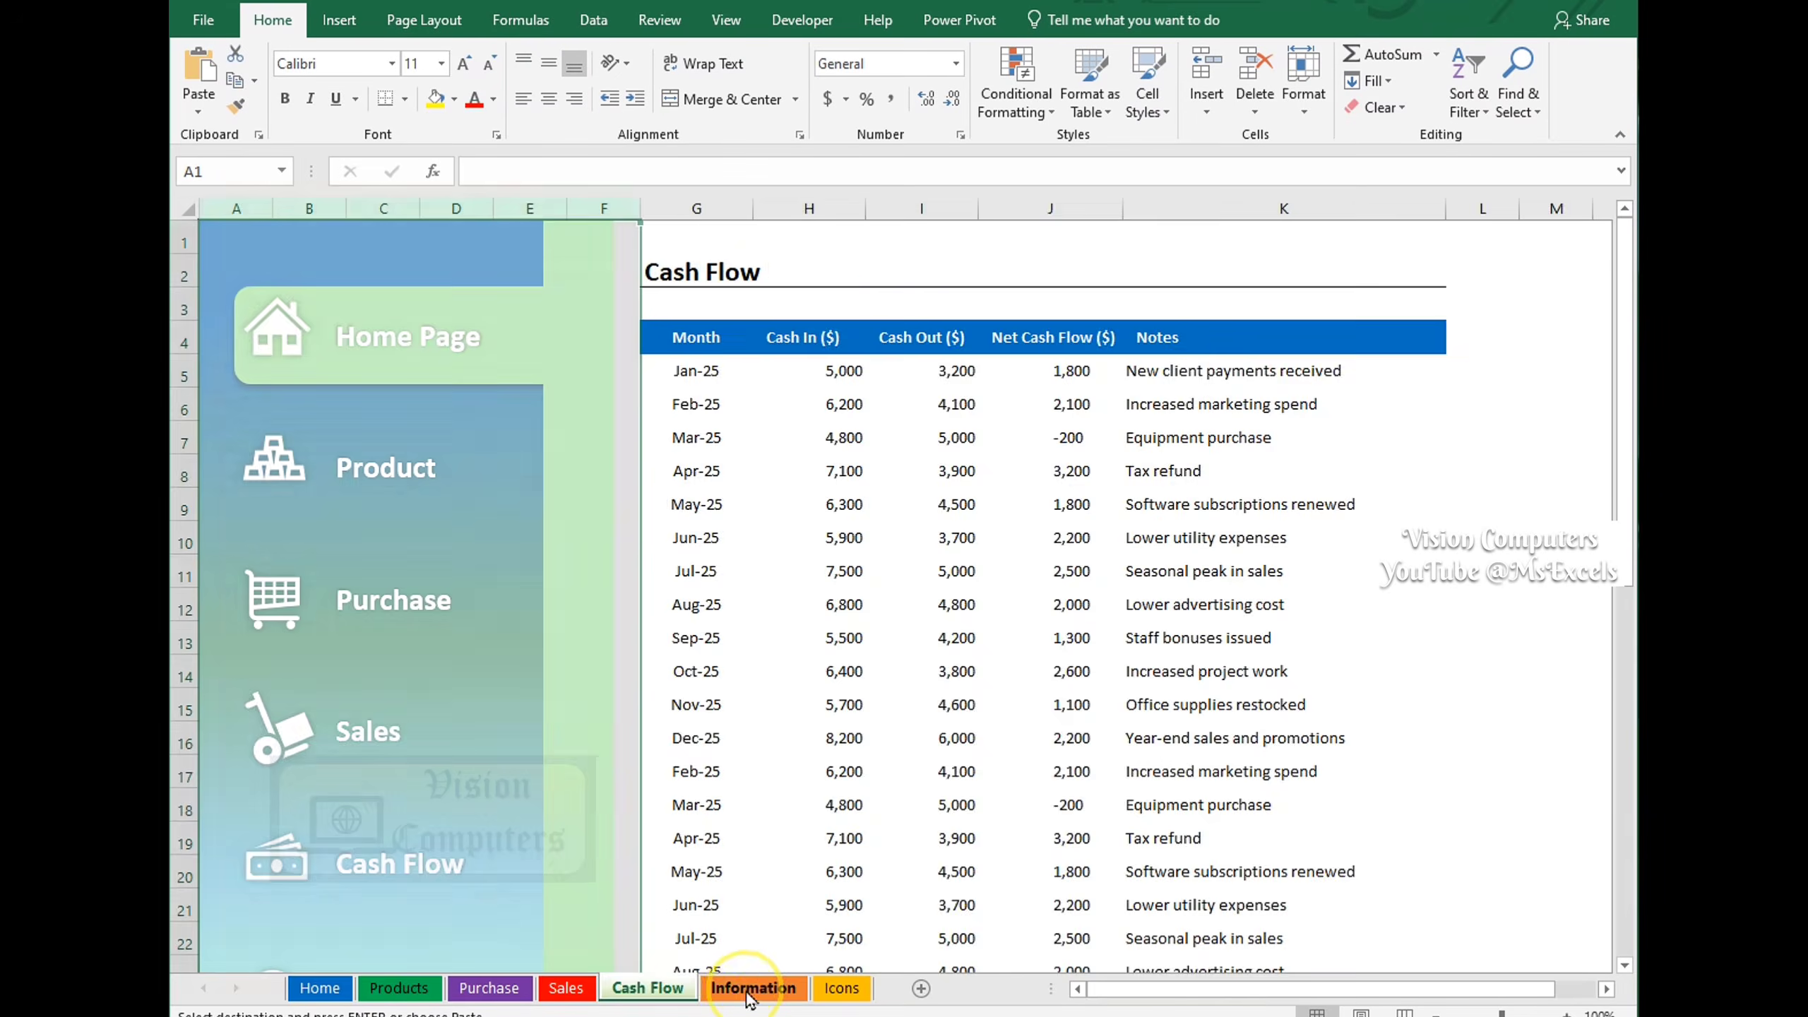
left_click(752, 988)
left_click(239, 208)
key("ctrl+v")
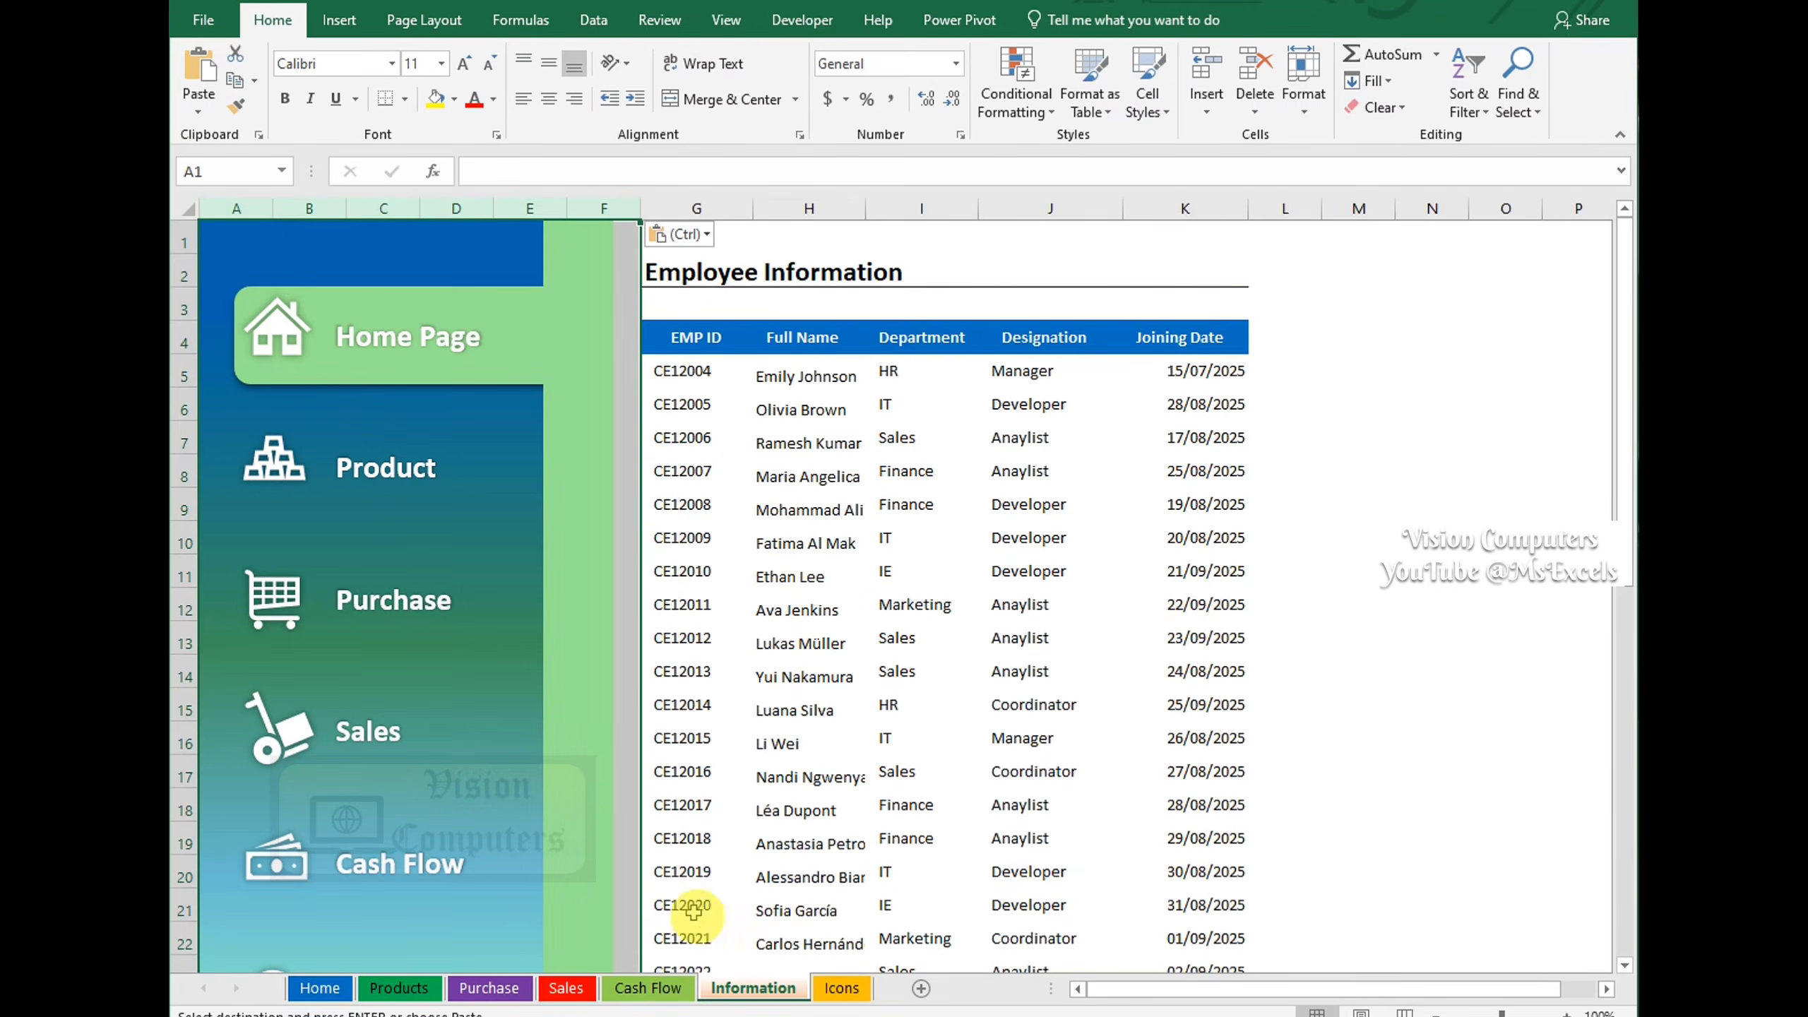
On the Products sheet, move the green highlight rectangle from "Home Page" down behind the "Product" icon and label
left_click(319, 988)
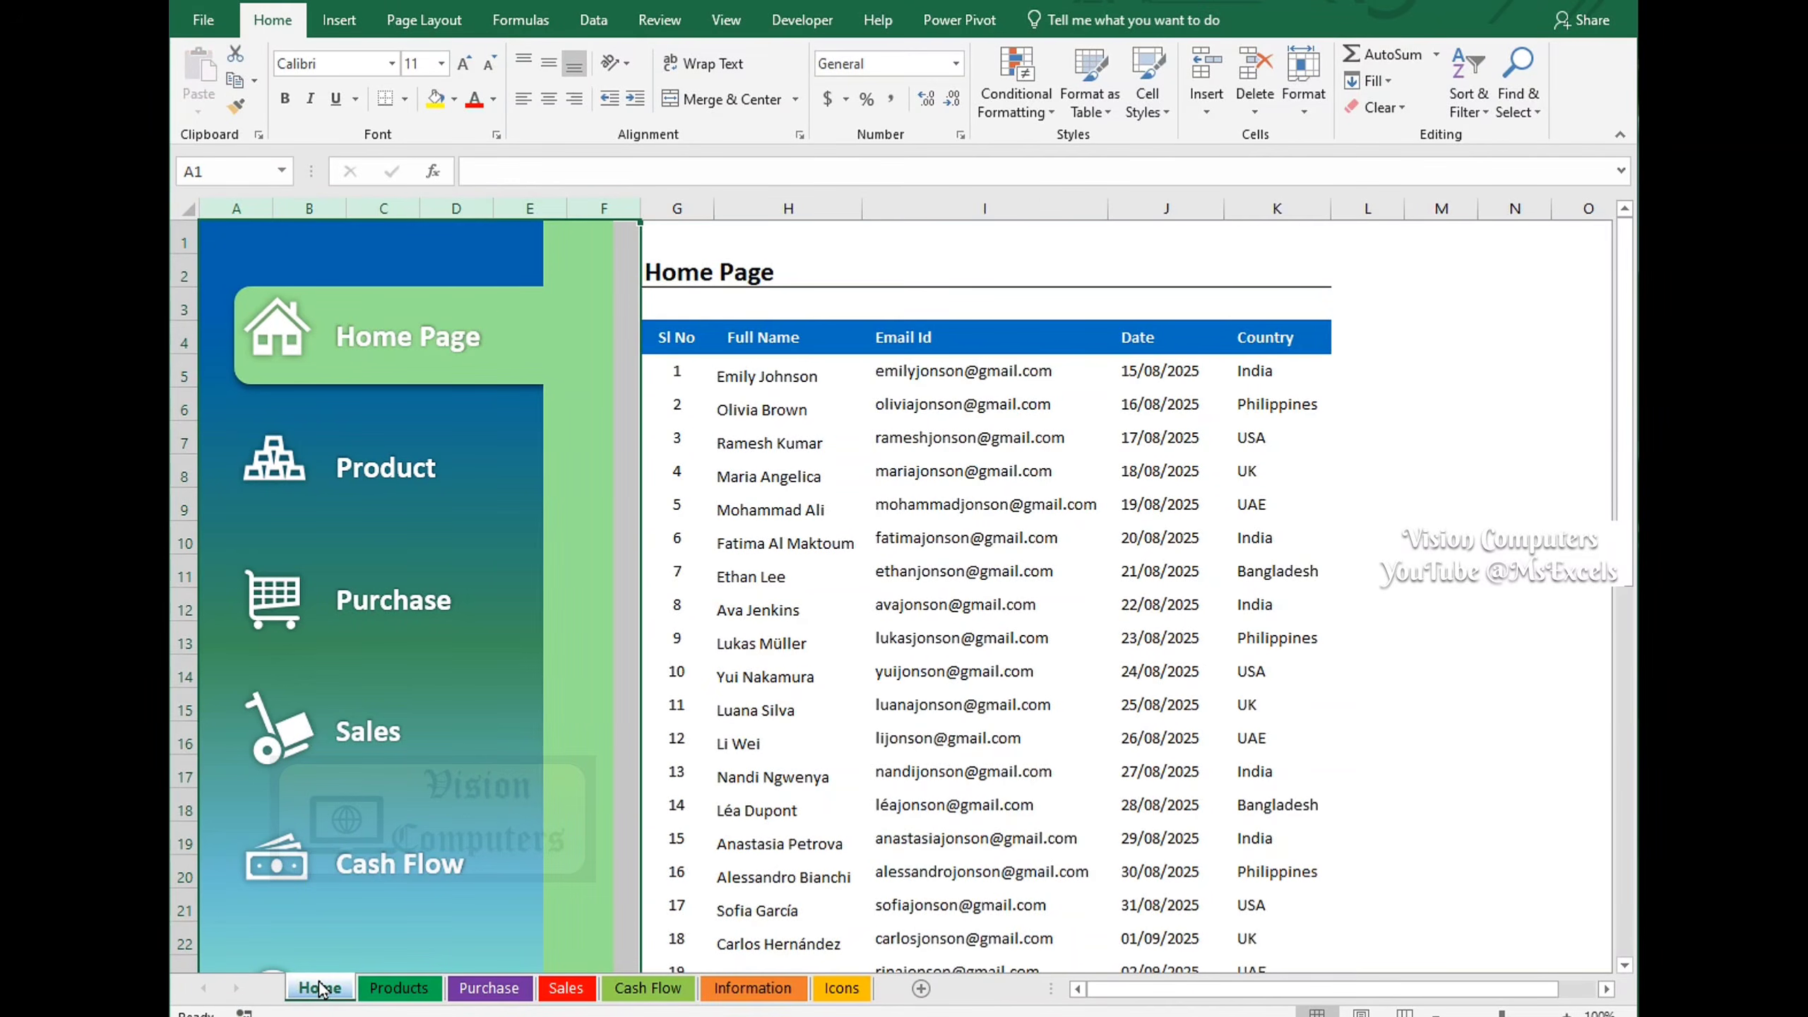
left_click(745, 938)
left_click(399, 988)
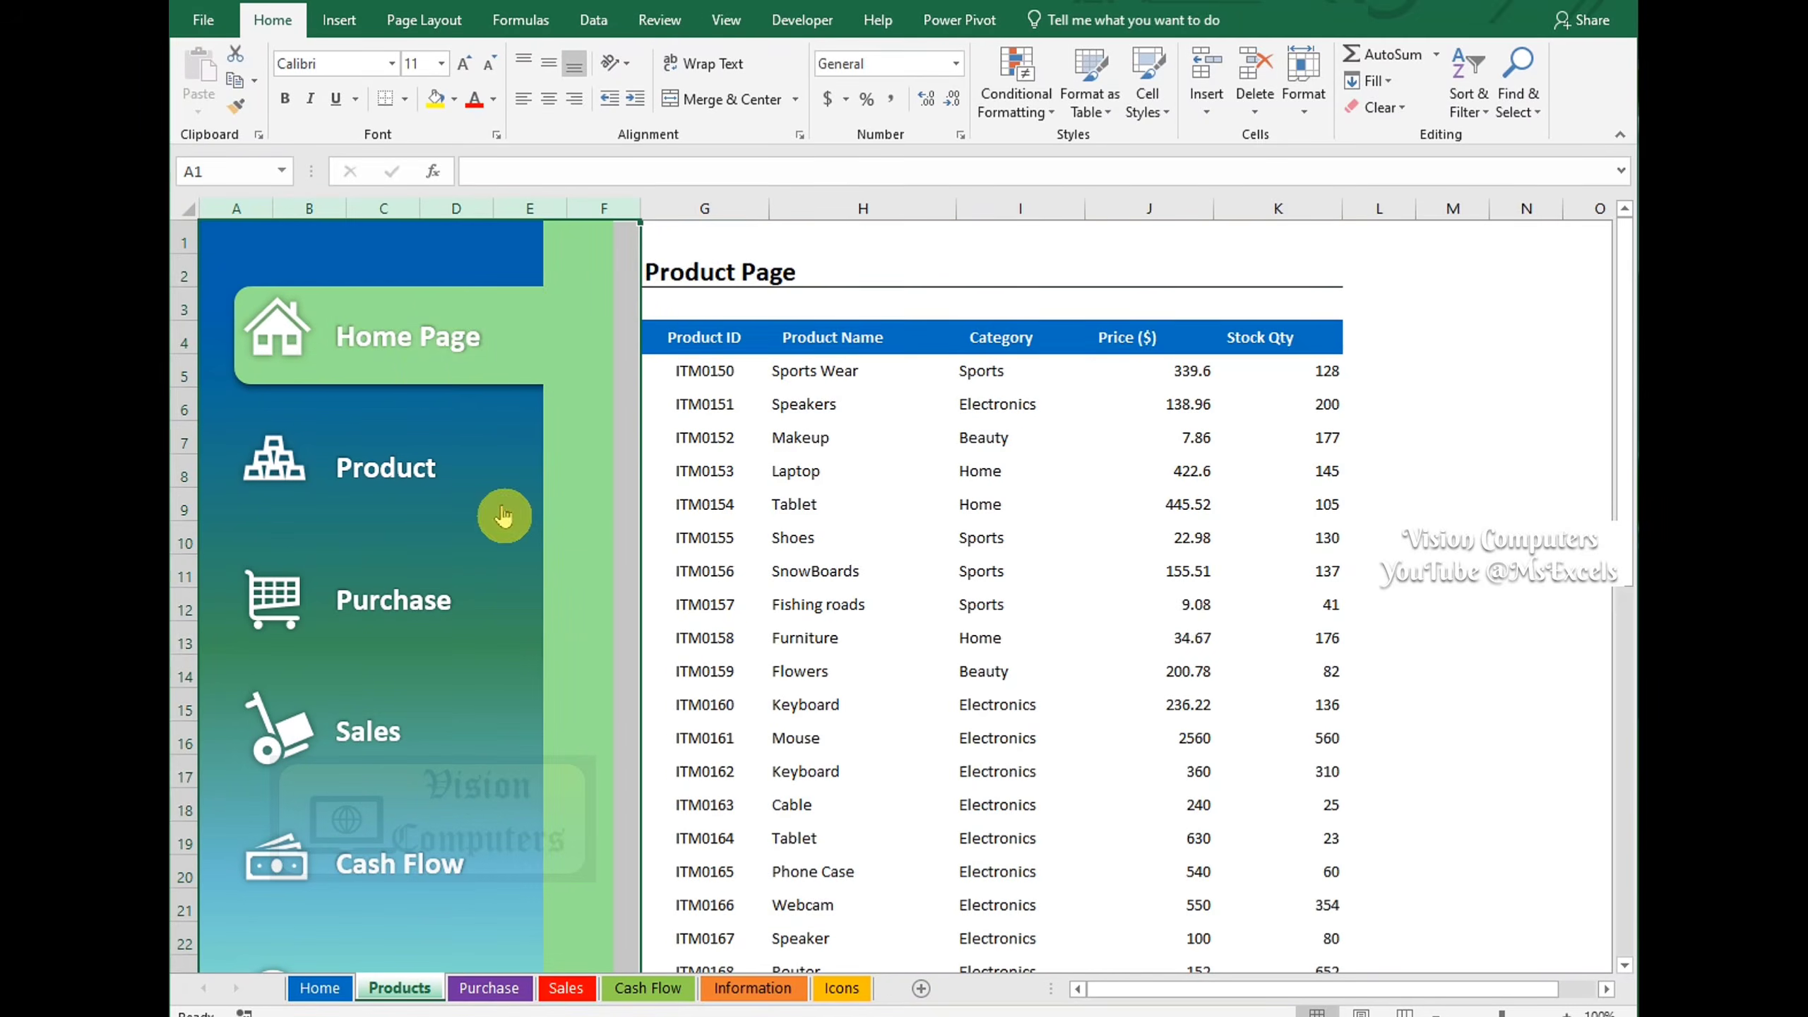
left_click(271, 365)
left_click(269, 376)
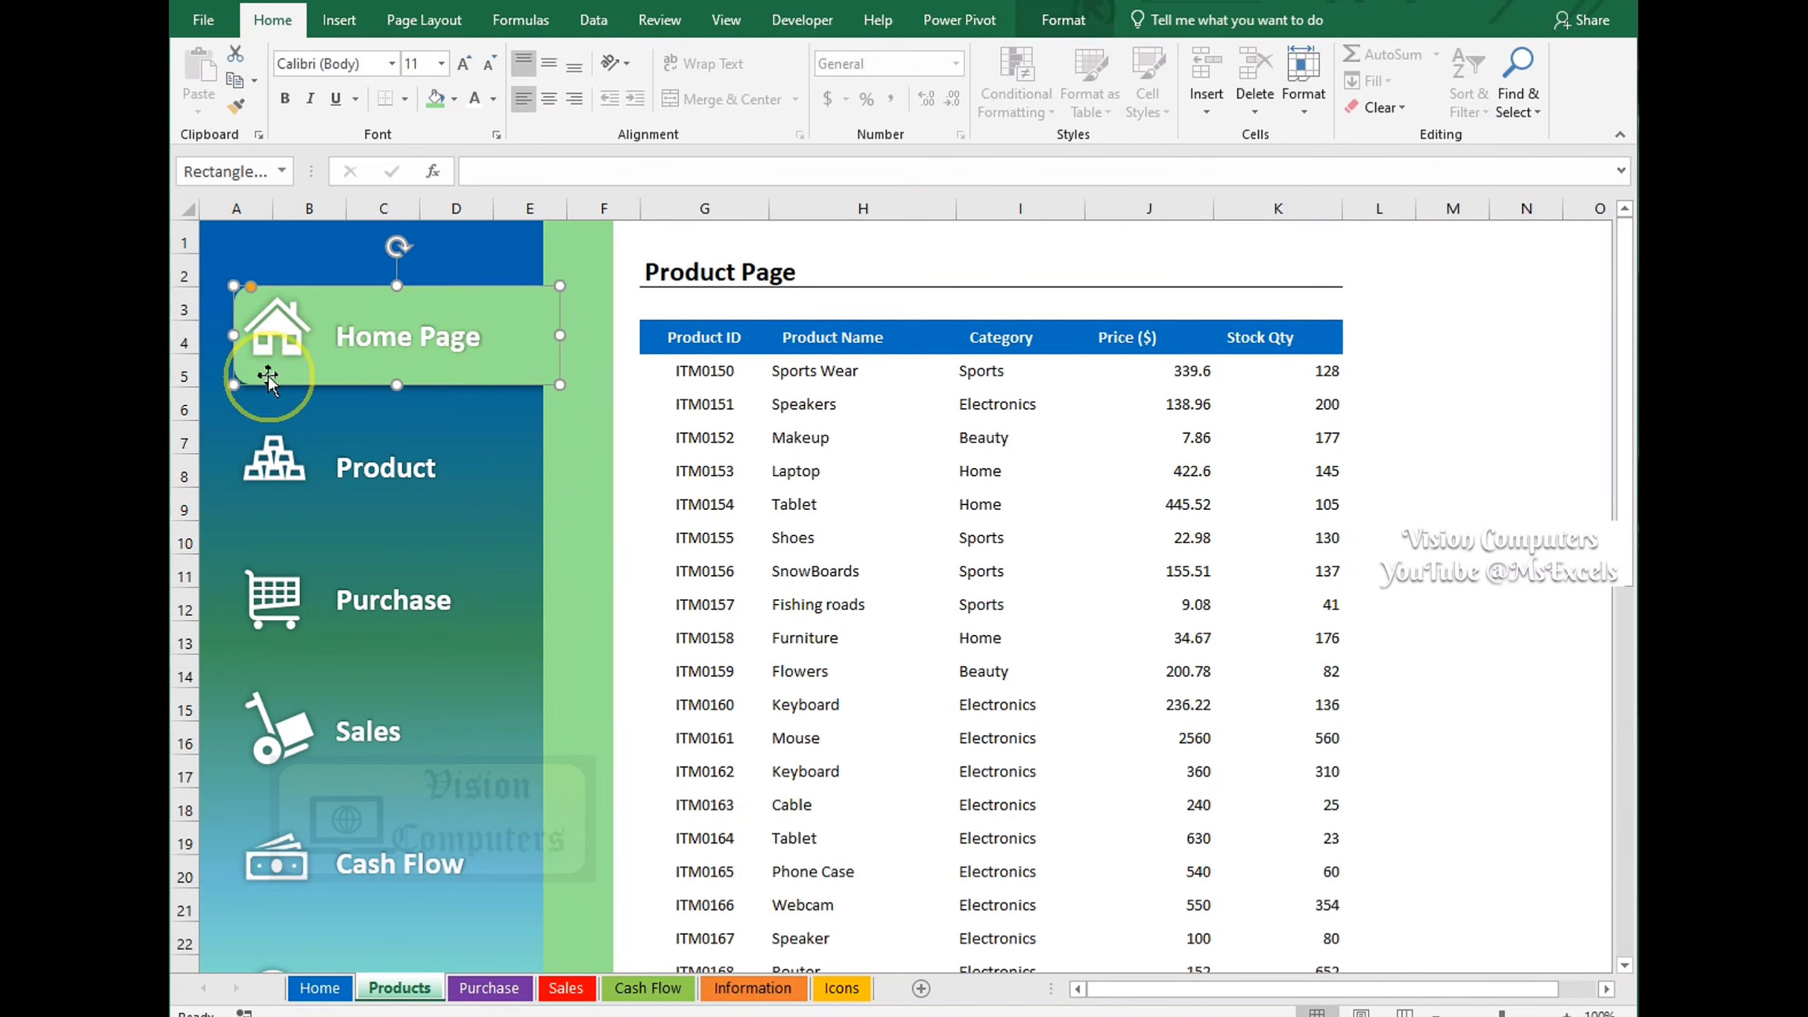
left_click_drag(267, 375, 247, 503)
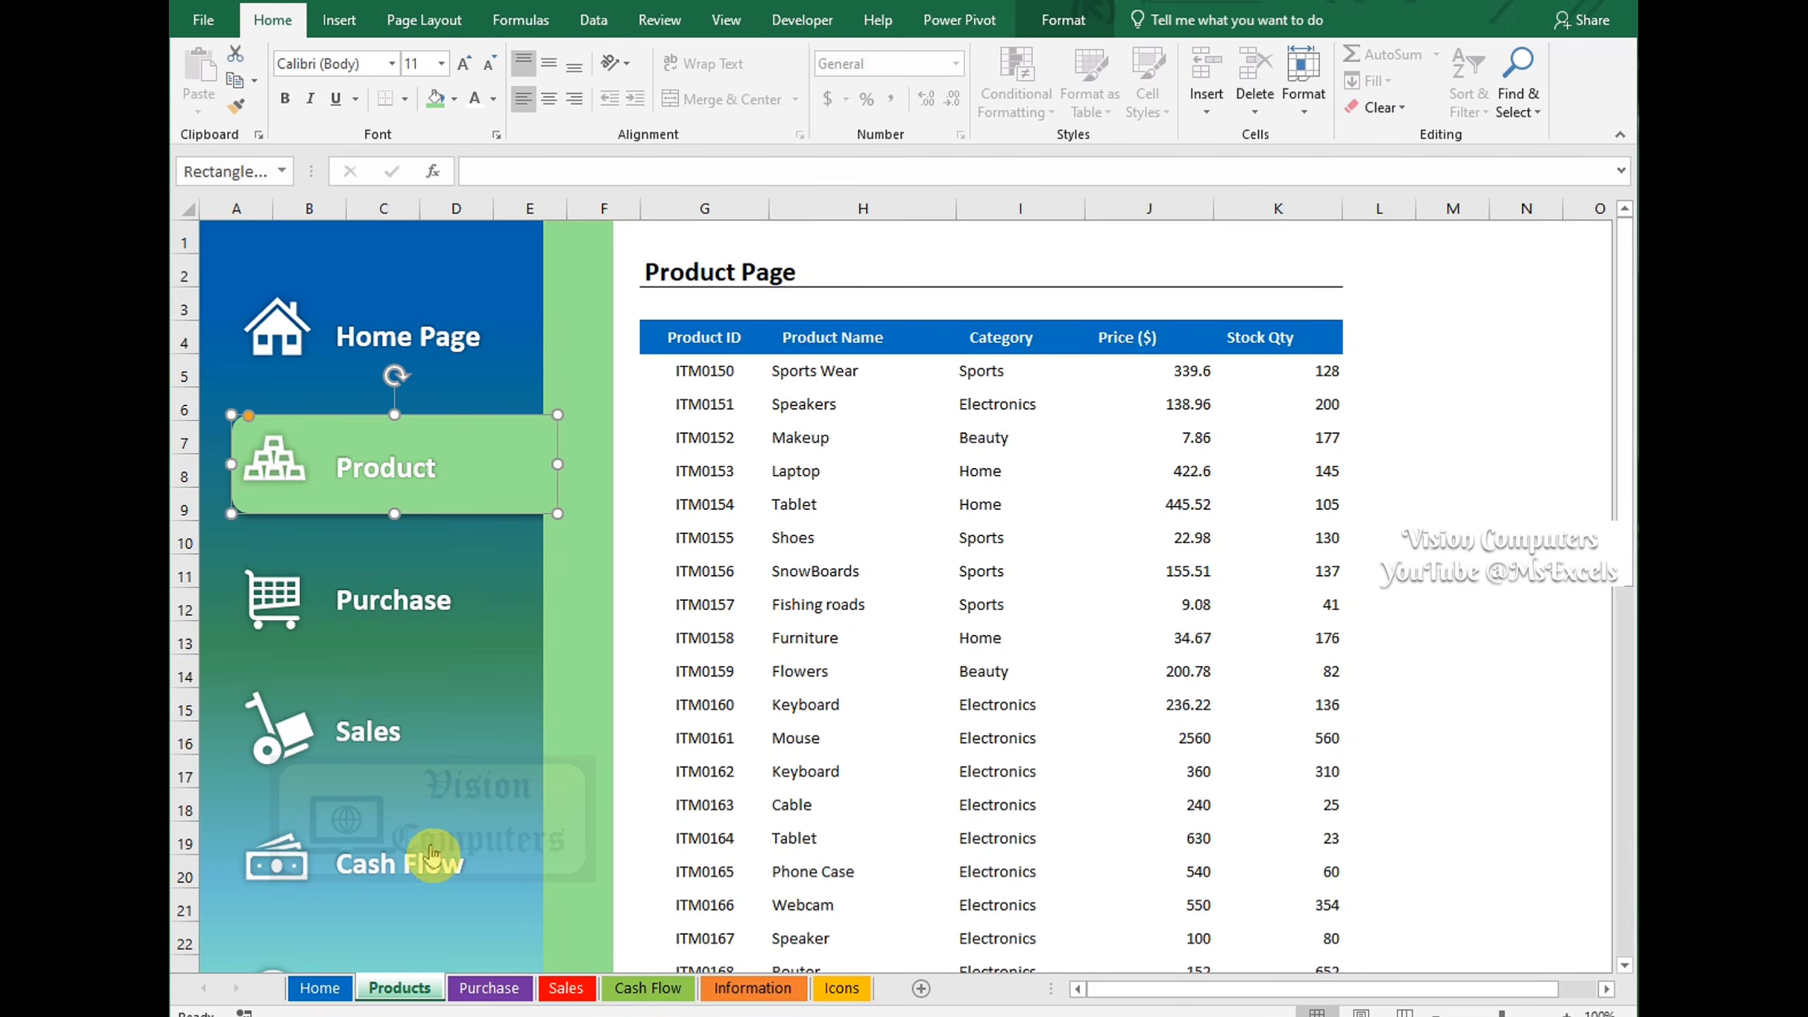
Move the green highlight rectangle behind "Purchase" on the Purchase sheet and behind "Sales" on the Sales sheet
left_click(488, 988)
left_click_drag(303, 375, 305, 644)
left_click(559, 987)
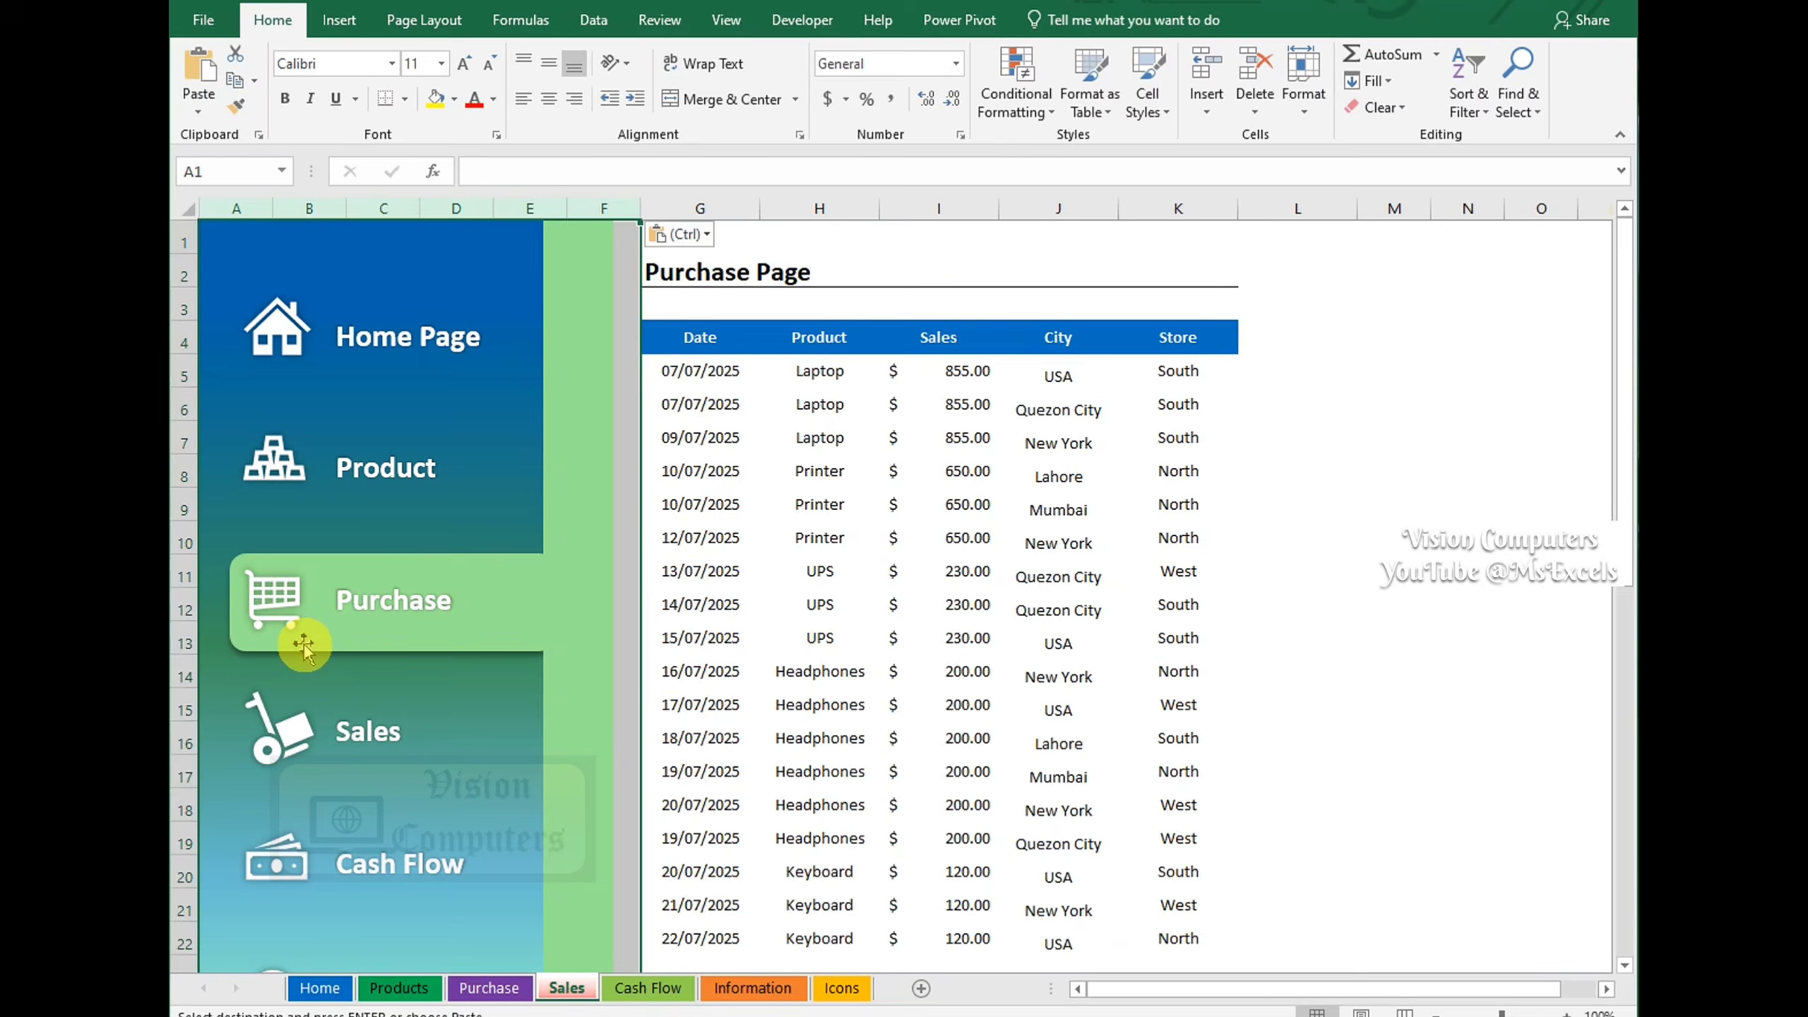
left_click_drag(304, 645, 306, 776)
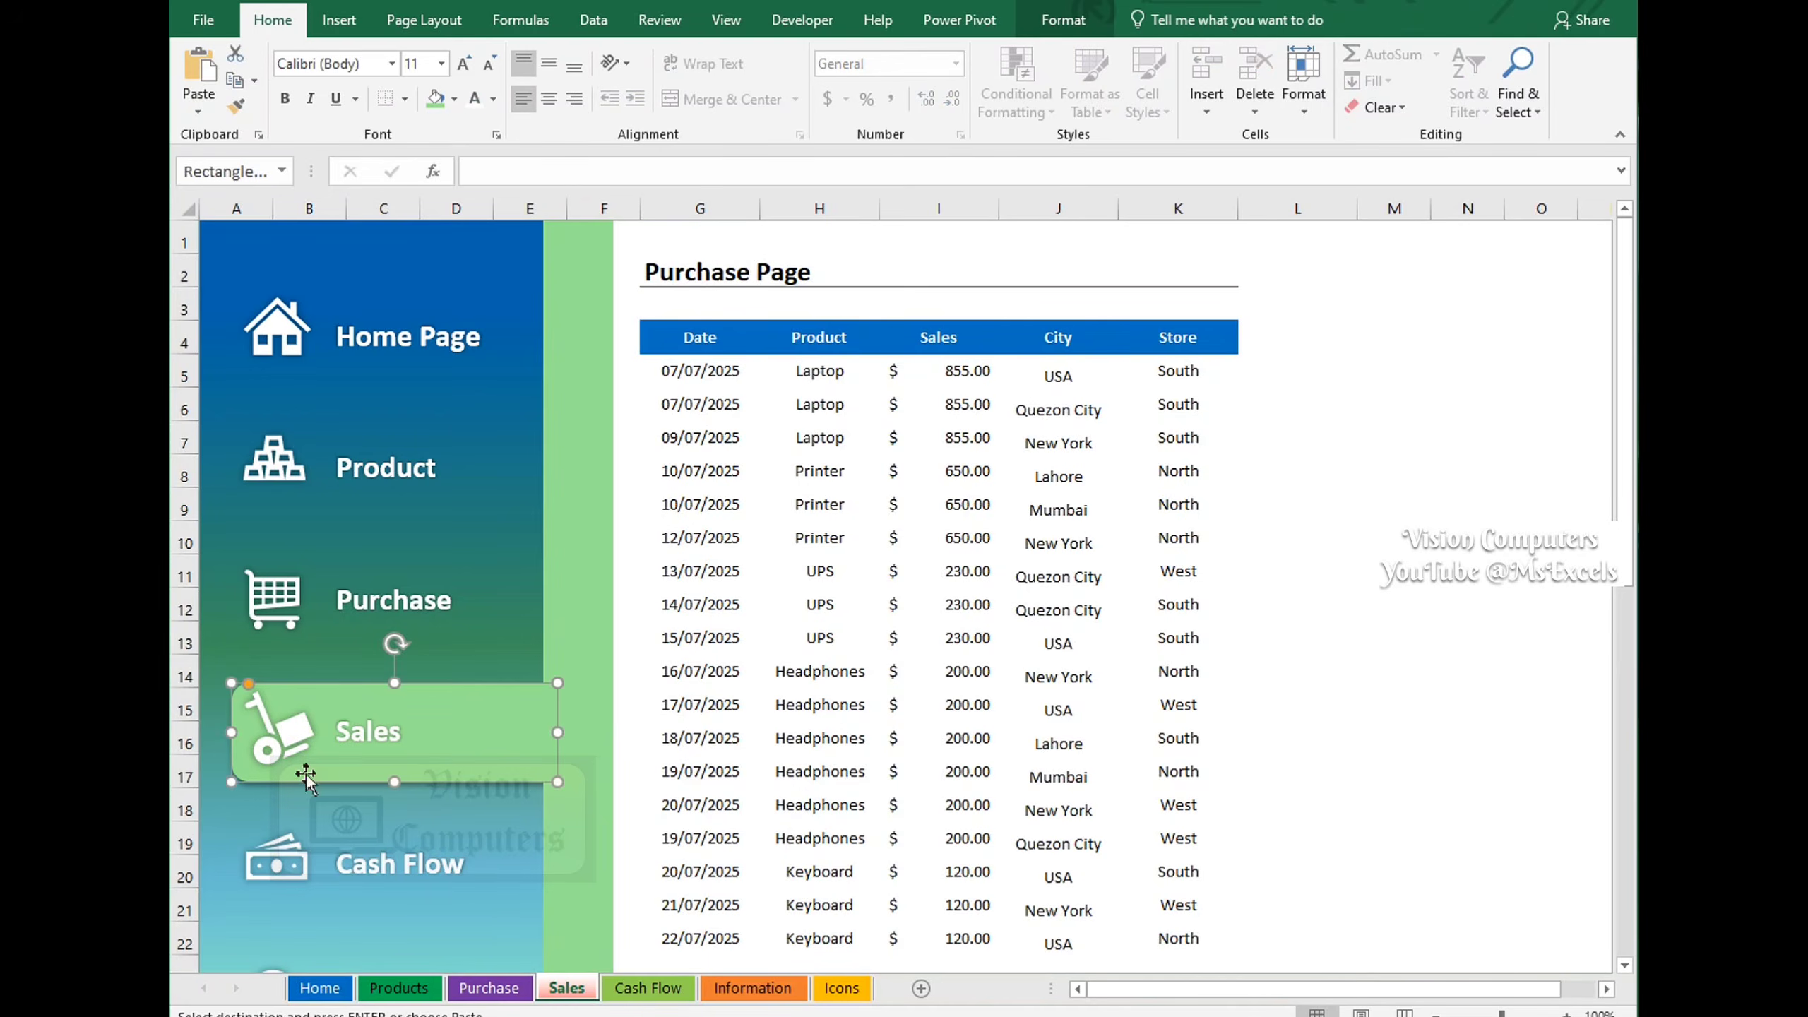
Move the green highlight rectangle behind "Cash Flow" on the Cash Flow sheet and behind "Information" on the Information sheet
left_click(636, 994)
left_click_drag(299, 360, 283, 901)
left_click(753, 988)
left_click_drag(283, 355, 291, 866)
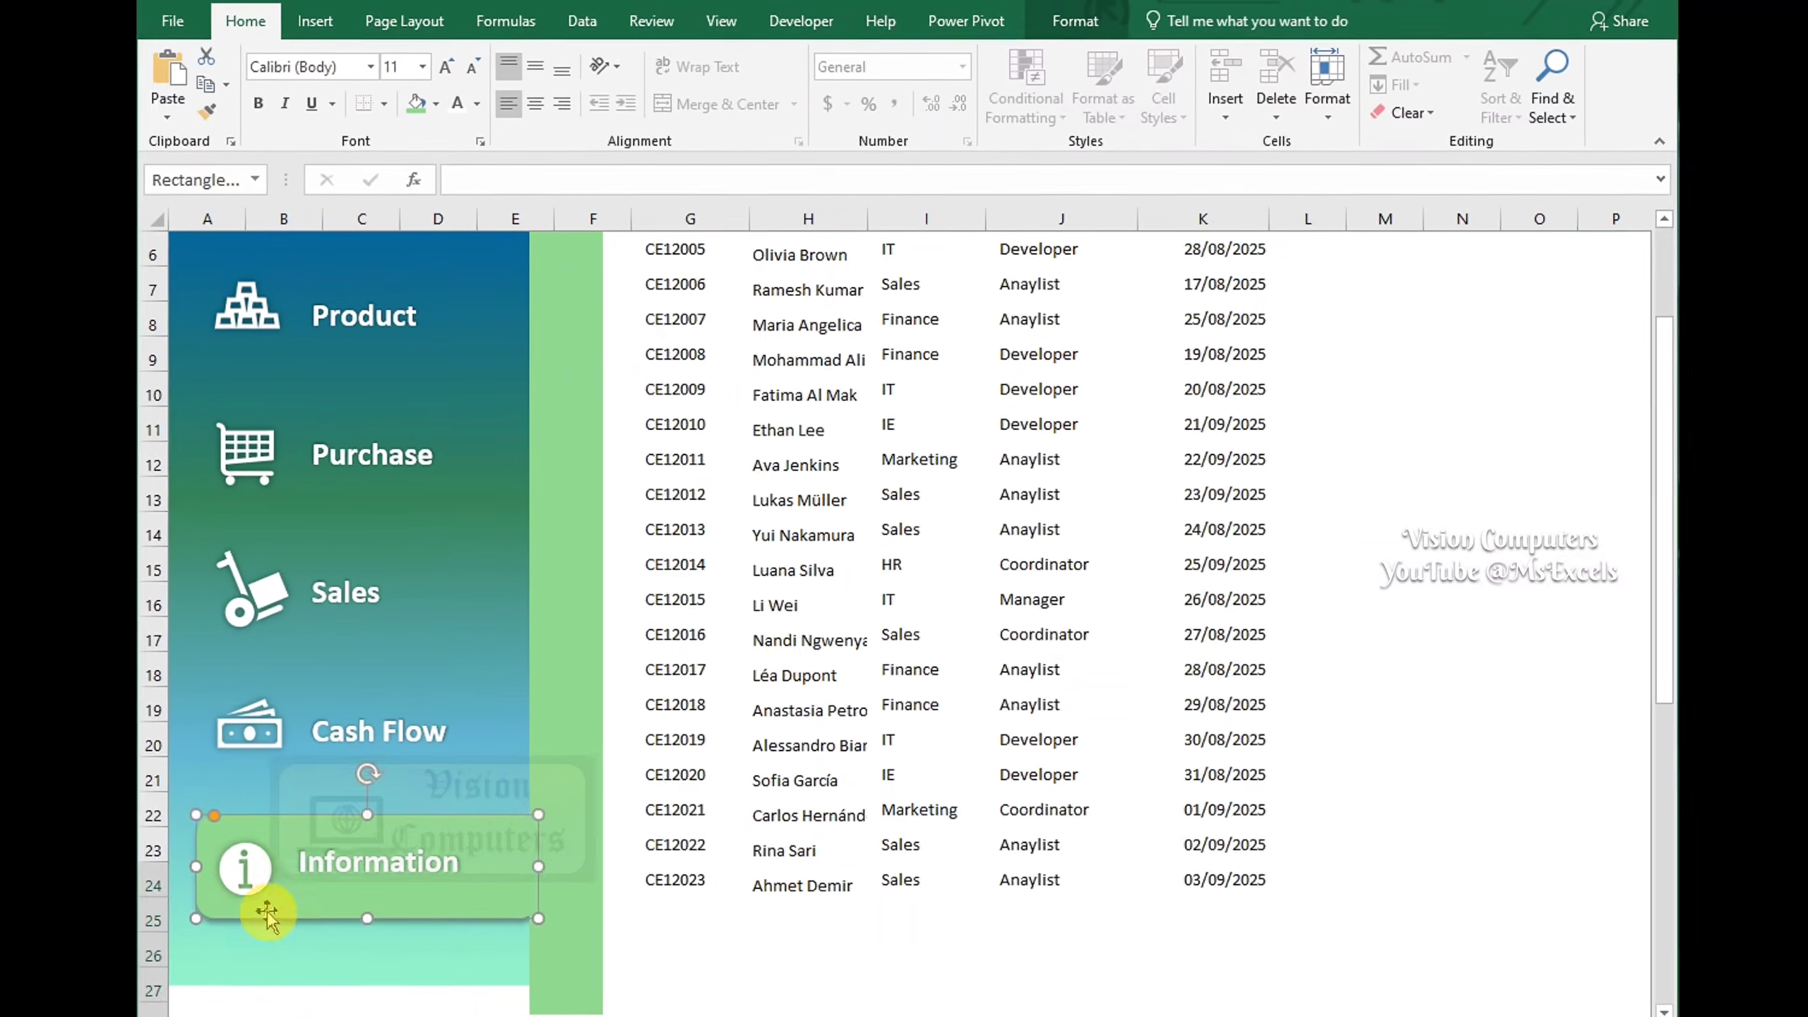
scroll(398, 797, "up", 2)
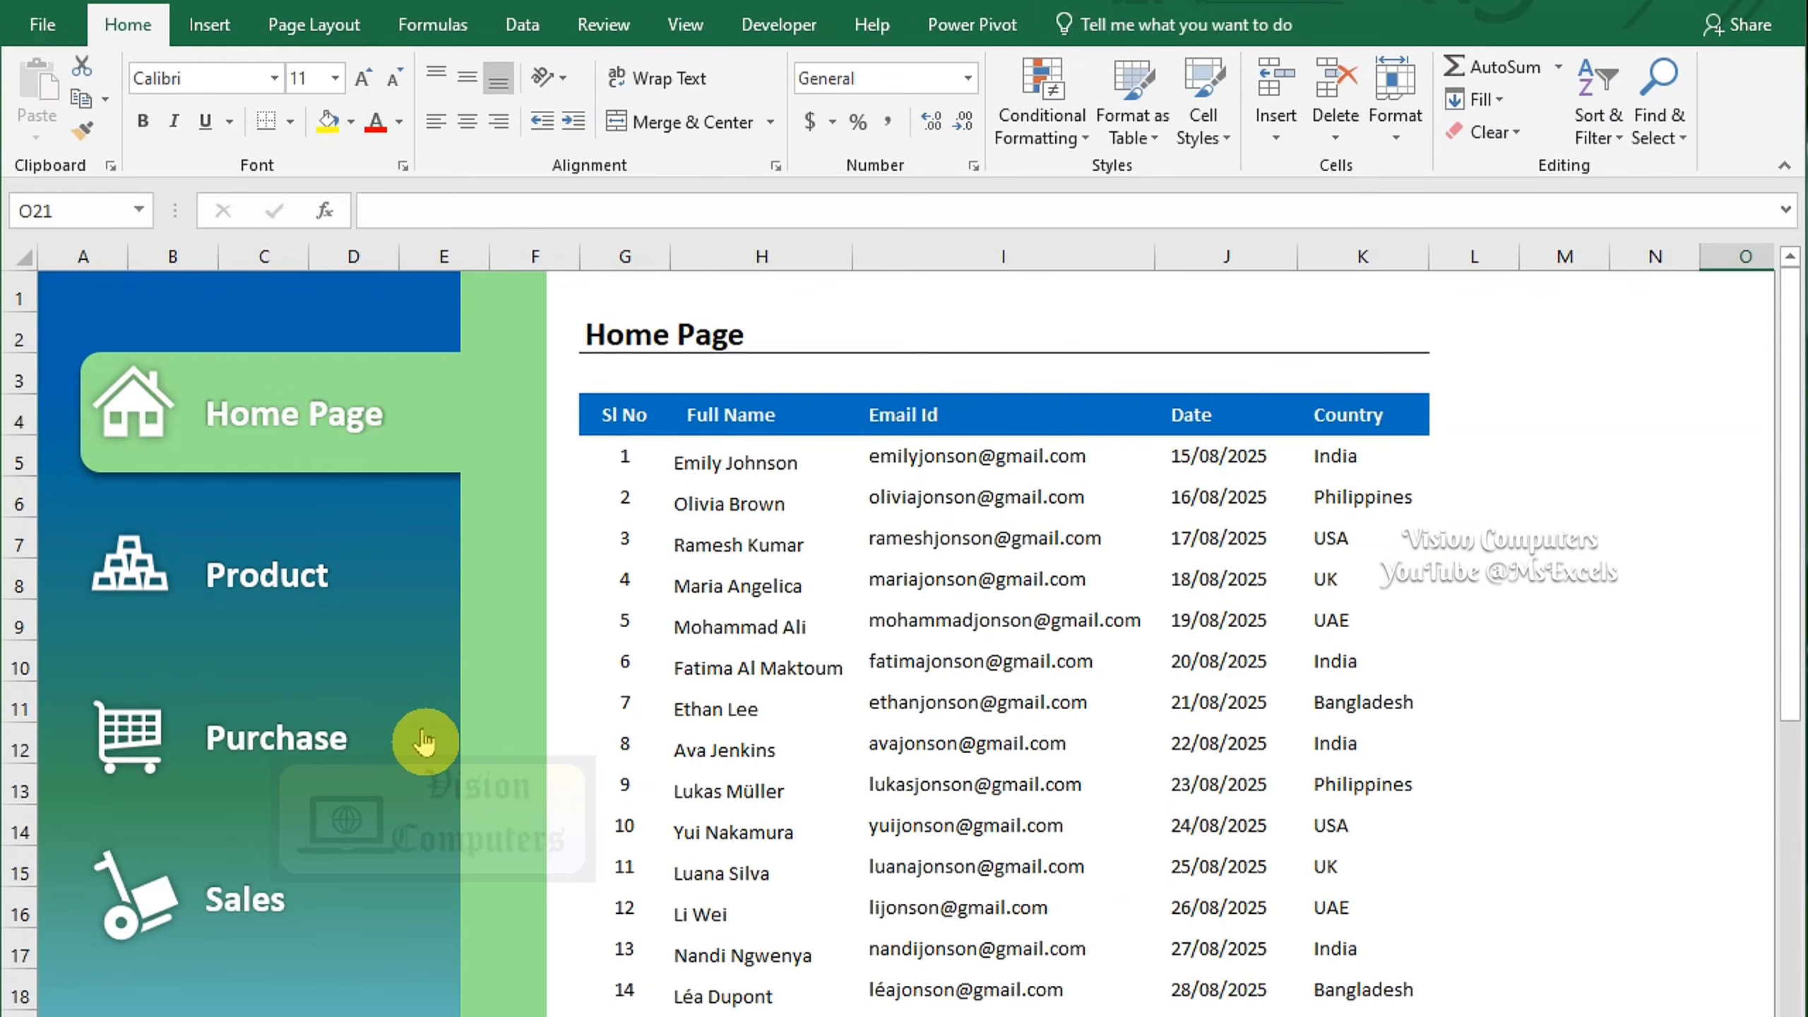
Test the sidebar hyperlinks from the Home sheet by following the Product, Purchase, Sales and Cash Flow labels in turn
left_click(279, 600)
left_click(278, 760)
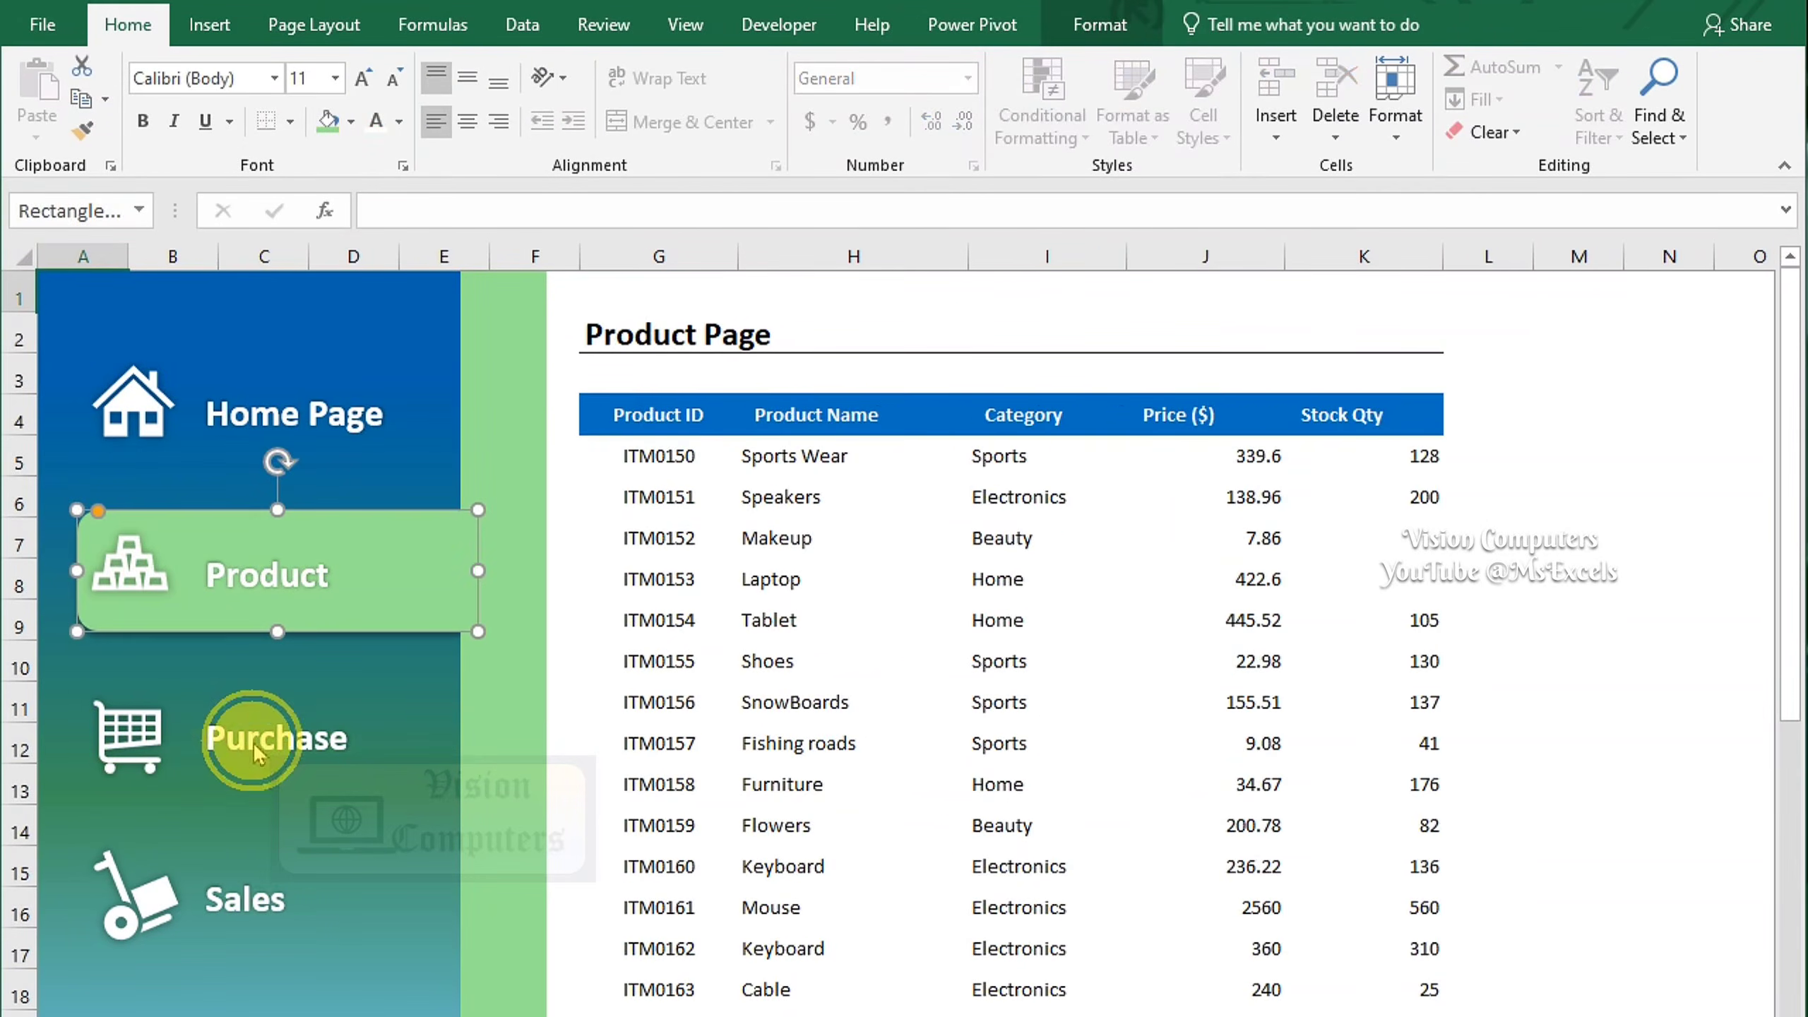
left_click(254, 747)
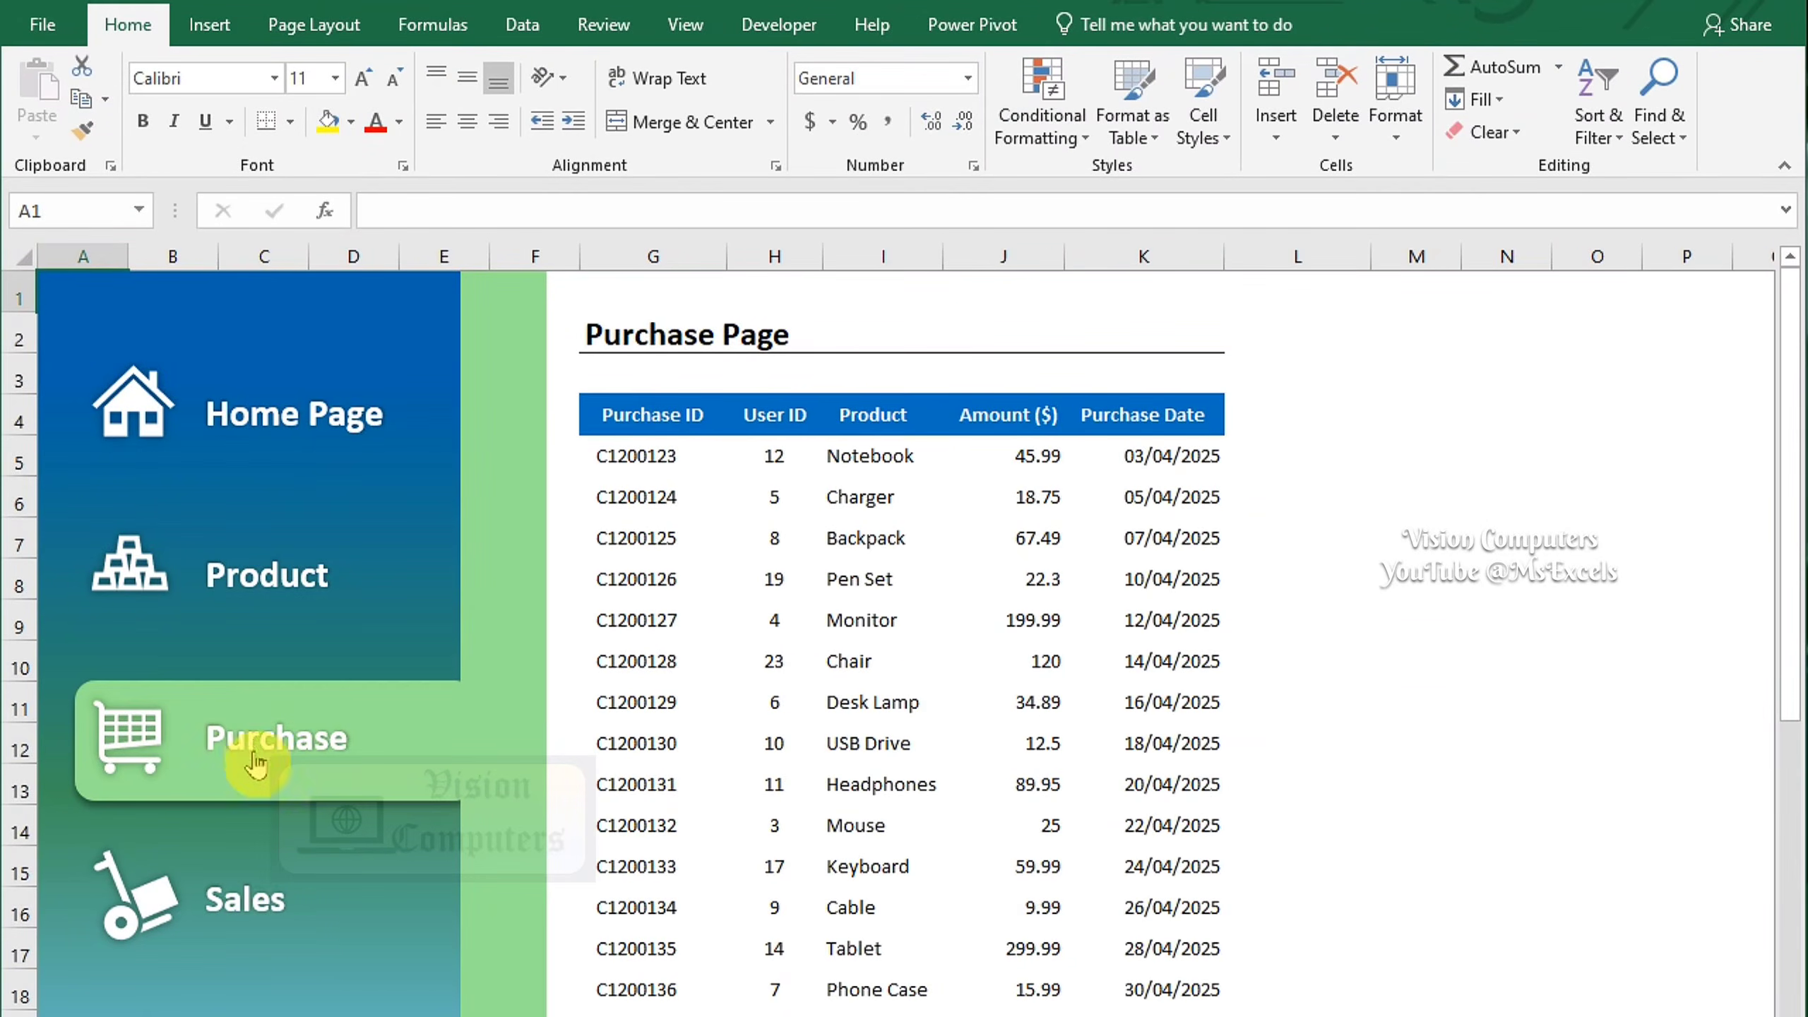
left_click(266, 903)
left_click(269, 1014)
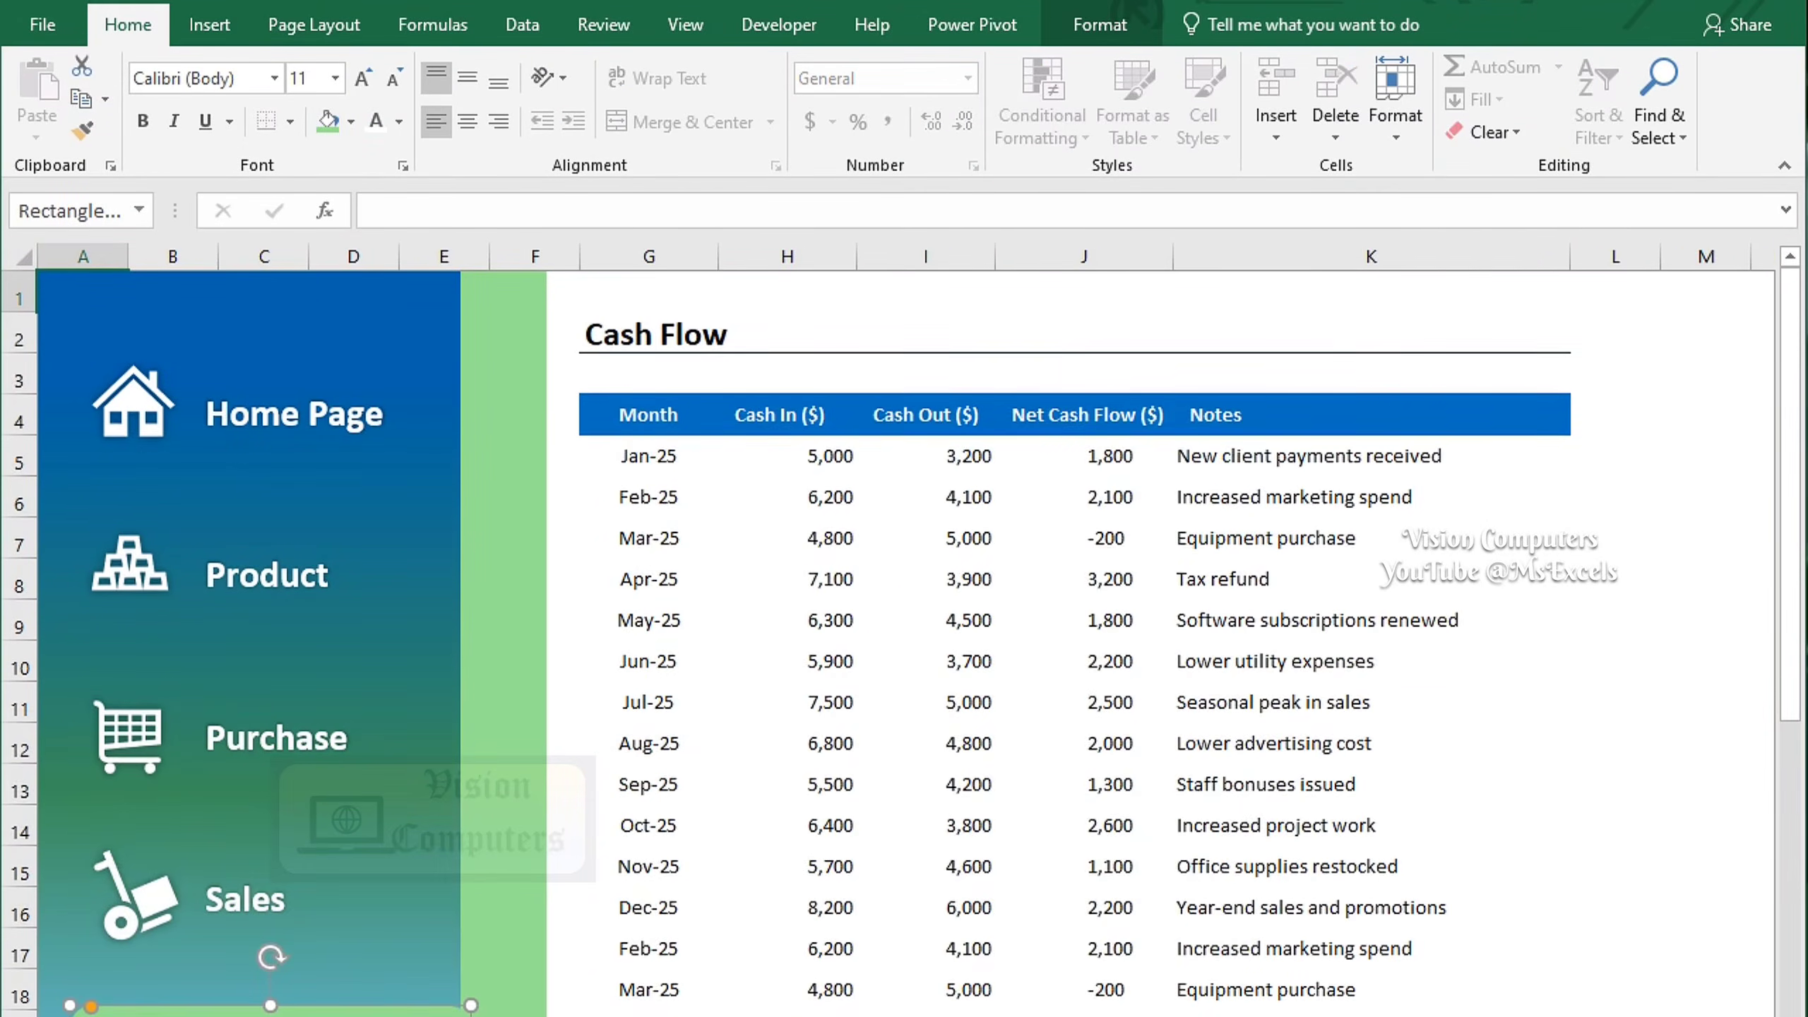
scroll(270, 983, "down", 2)
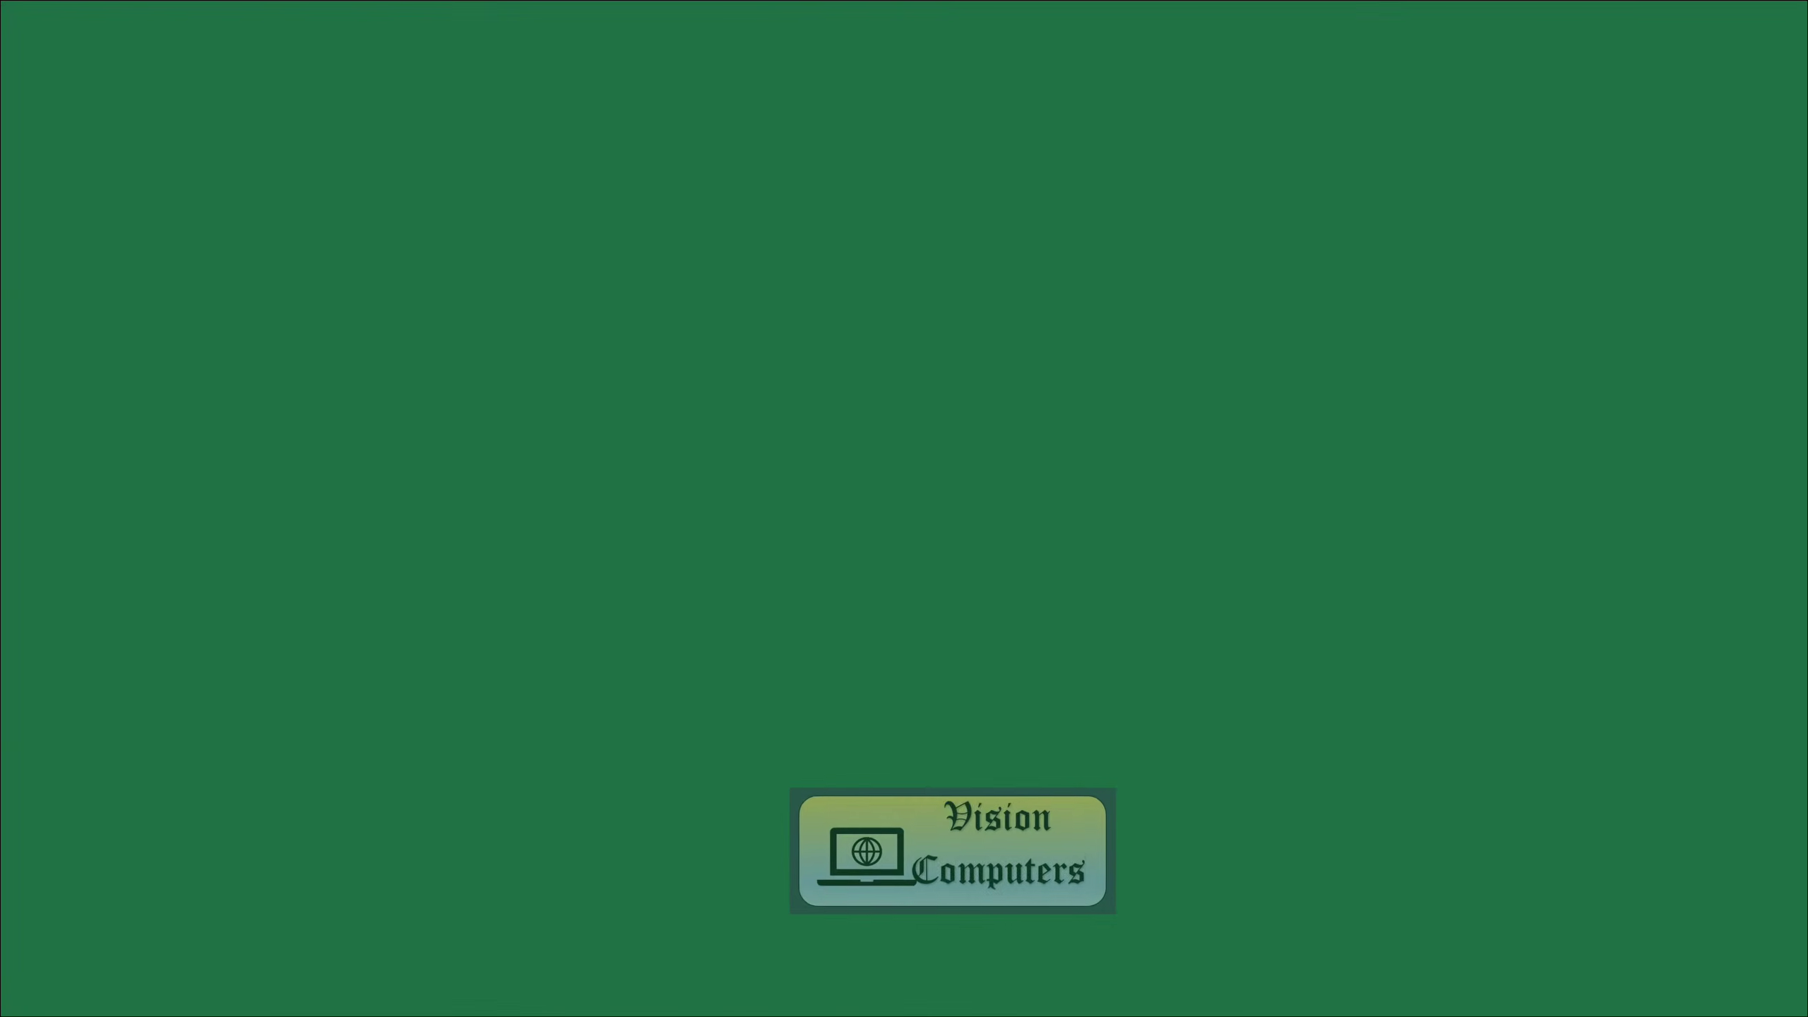